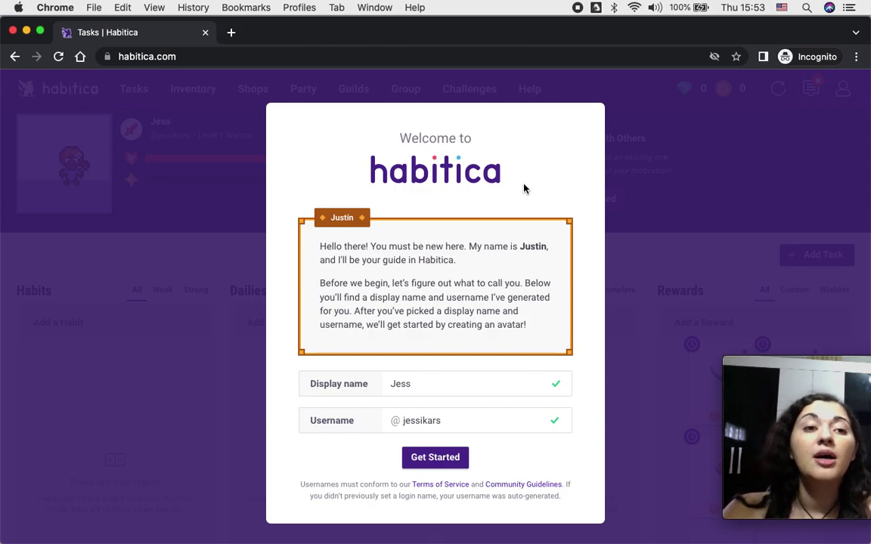
click(140, 55)
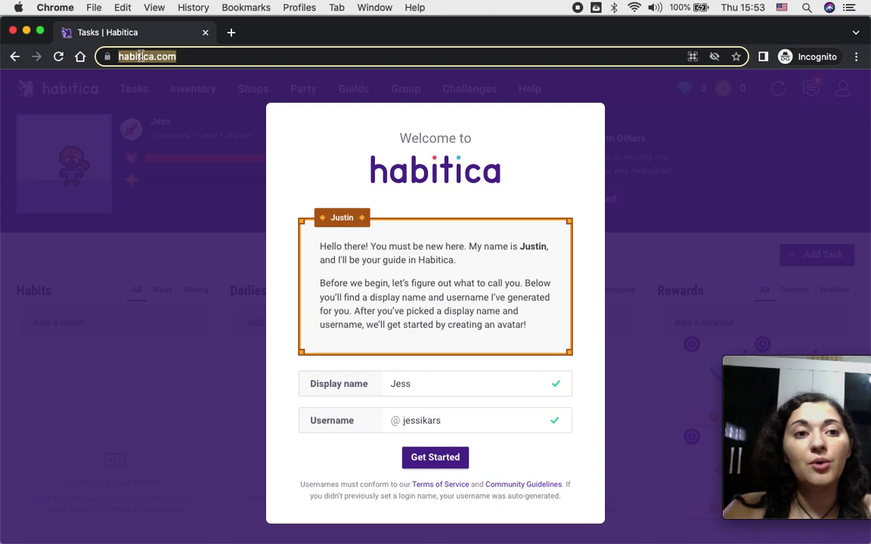
click(151, 55)
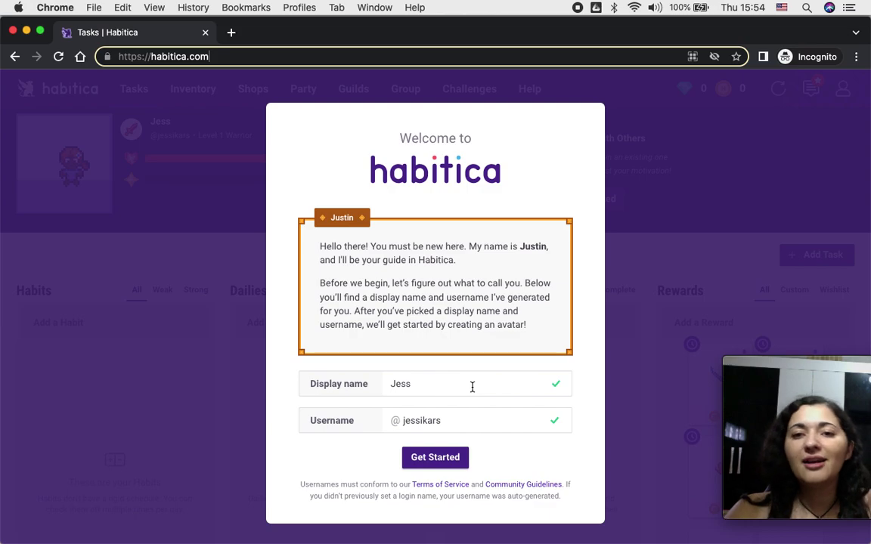
Accept the prefilled display name and username and proceed to avatar creation.
double_click(399, 383)
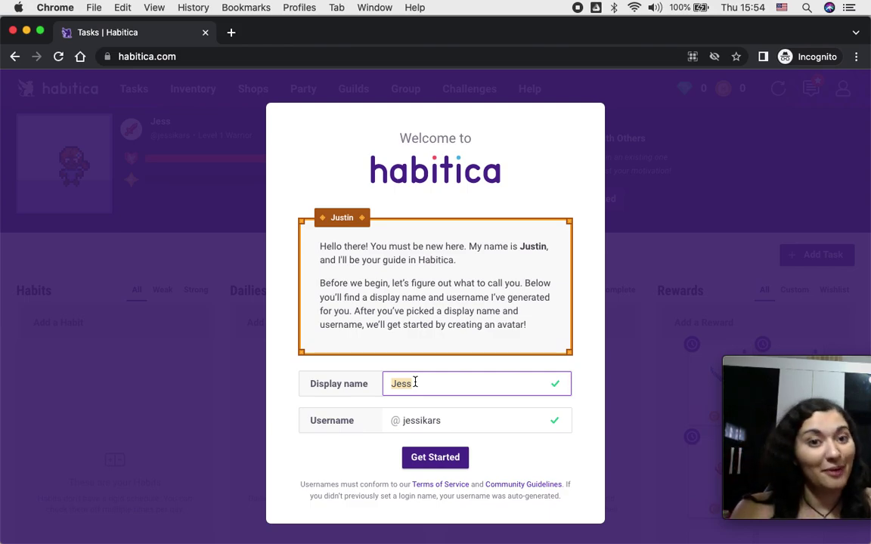
key(Left)
double_click(432, 389)
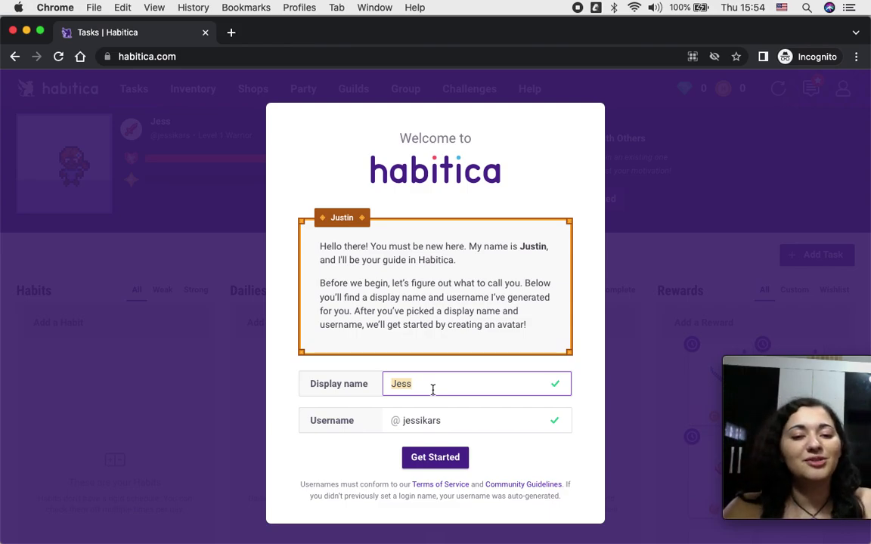
double_click(435, 419)
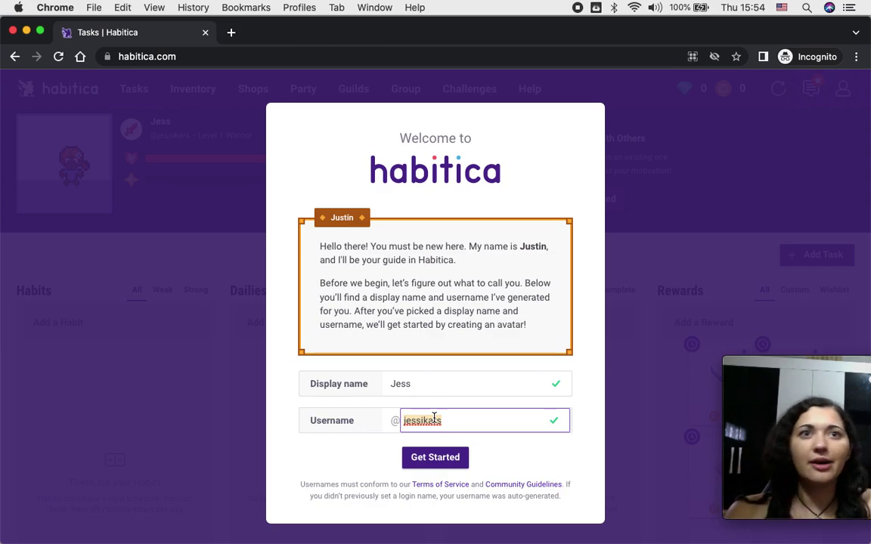
click(434, 416)
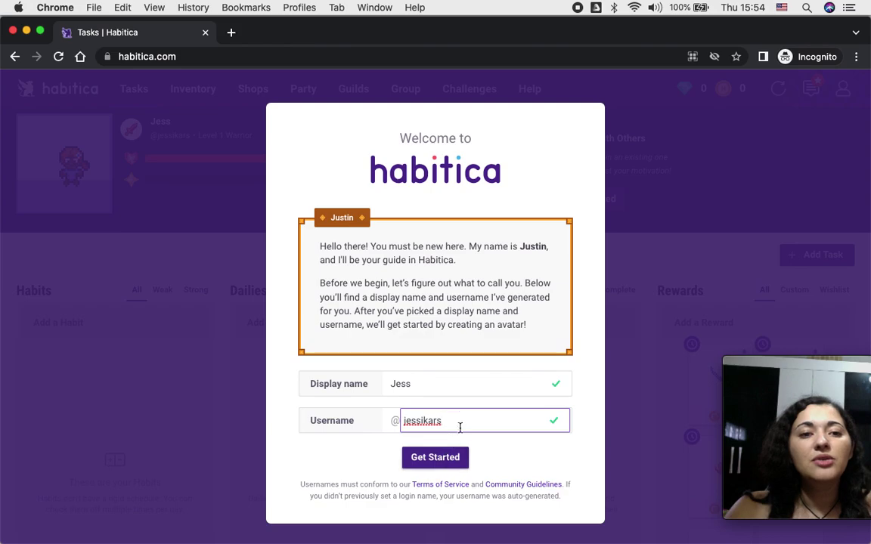
click(434, 458)
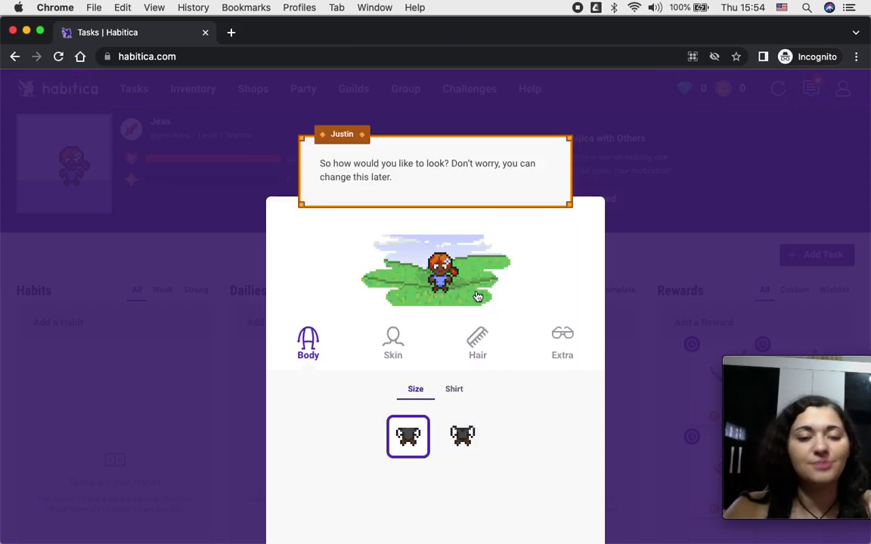
Try the avatar's second body size and return to the first one.
click(454, 433)
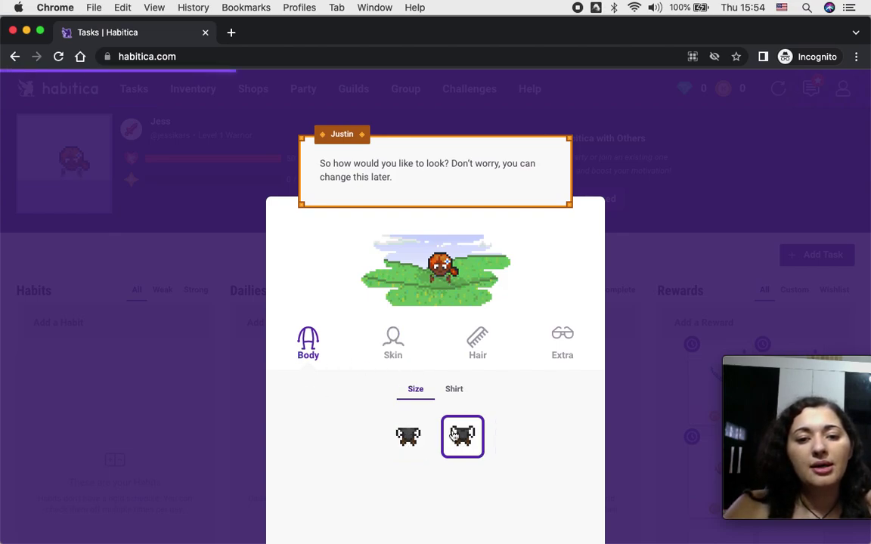
click(409, 436)
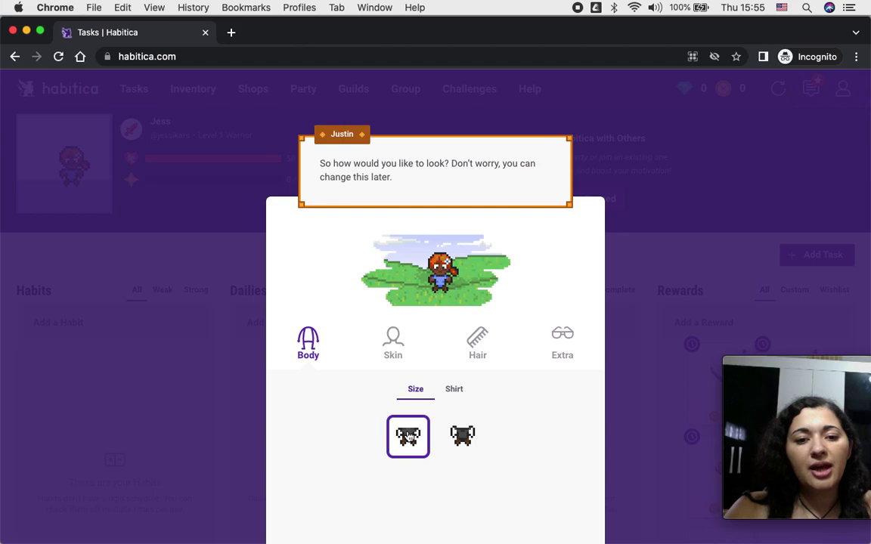
click(459, 434)
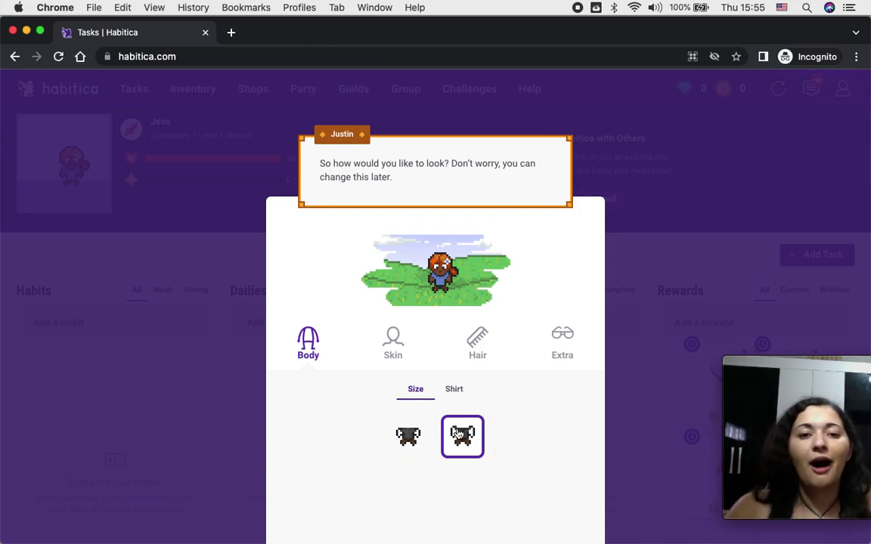
click(406, 441)
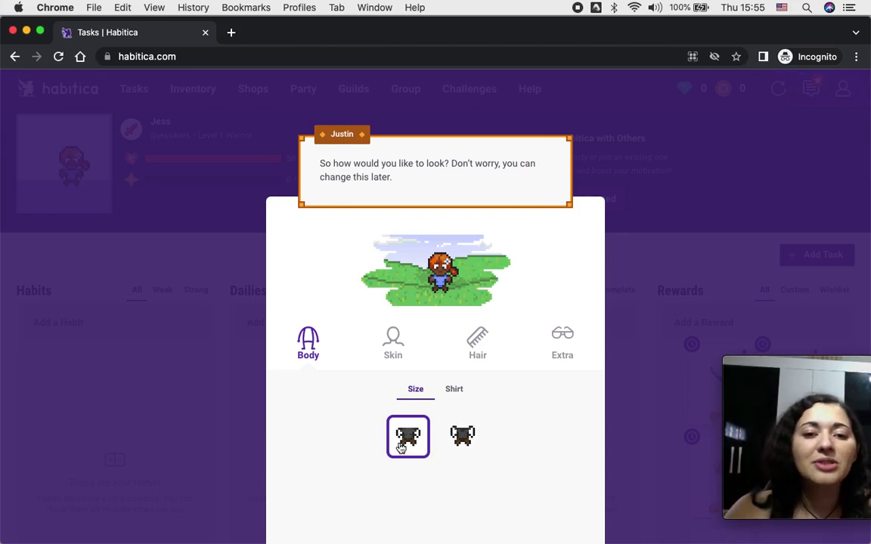
Give the avatar a light grey shirt and pale teal skin.
click(456, 388)
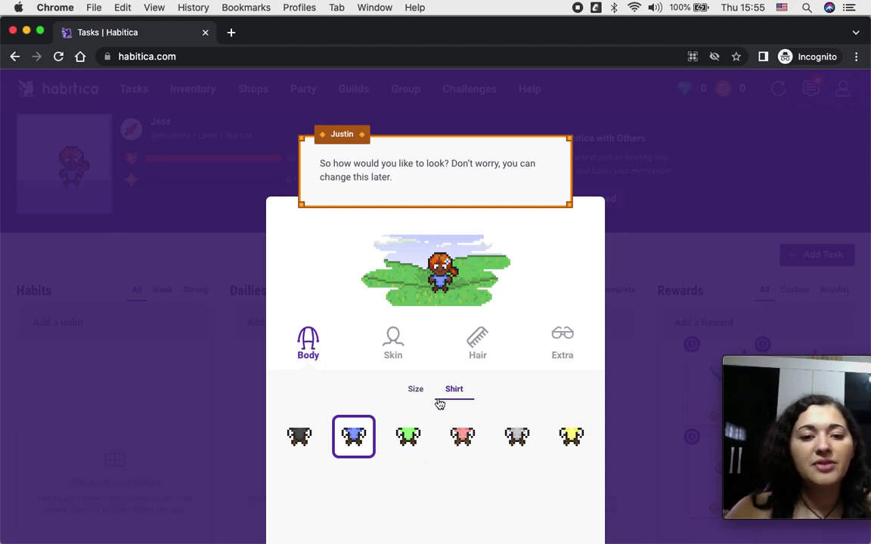
click(577, 437)
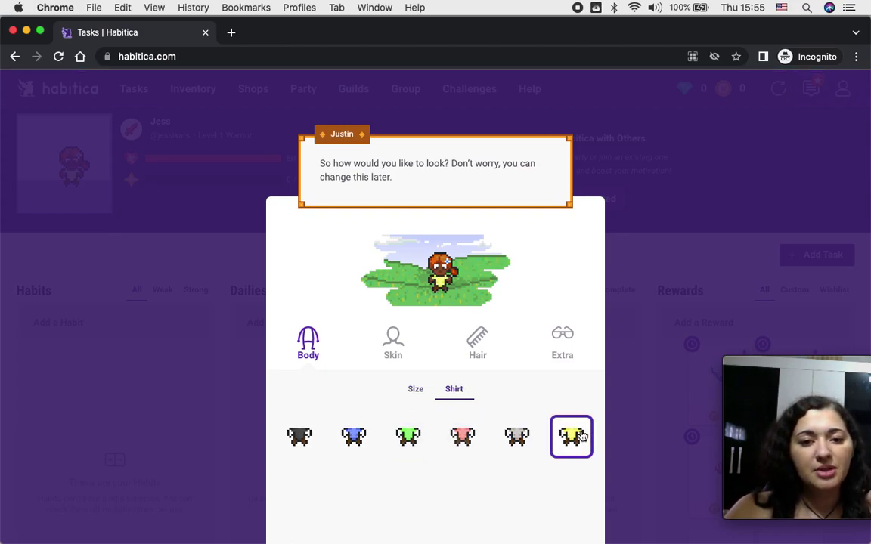
click(516, 437)
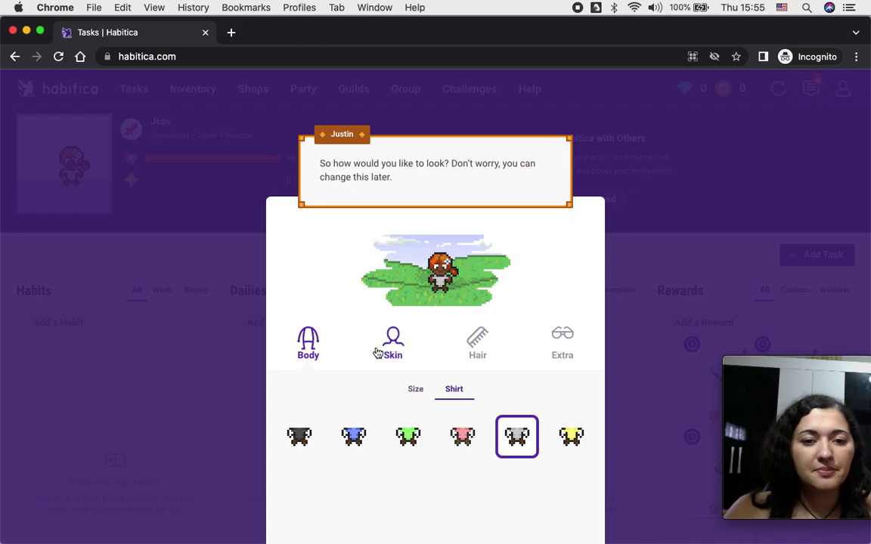
click(393, 350)
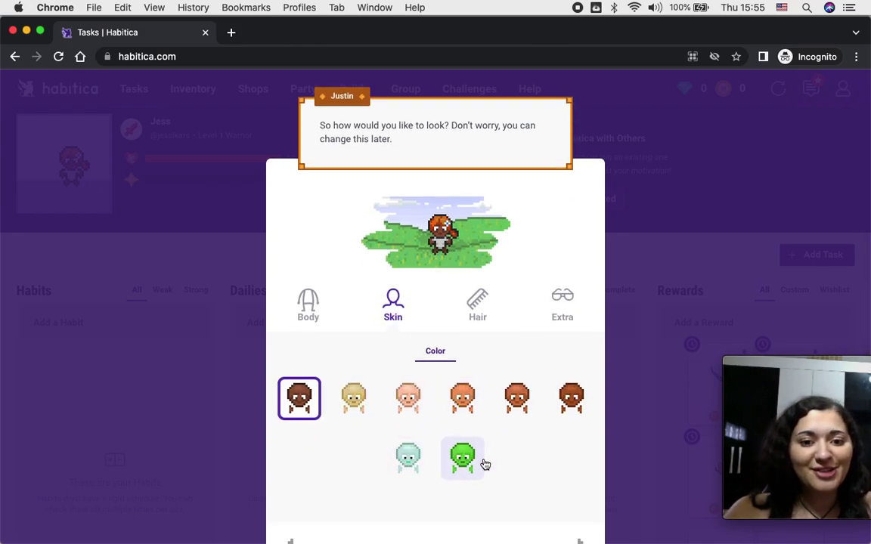
click(423, 462)
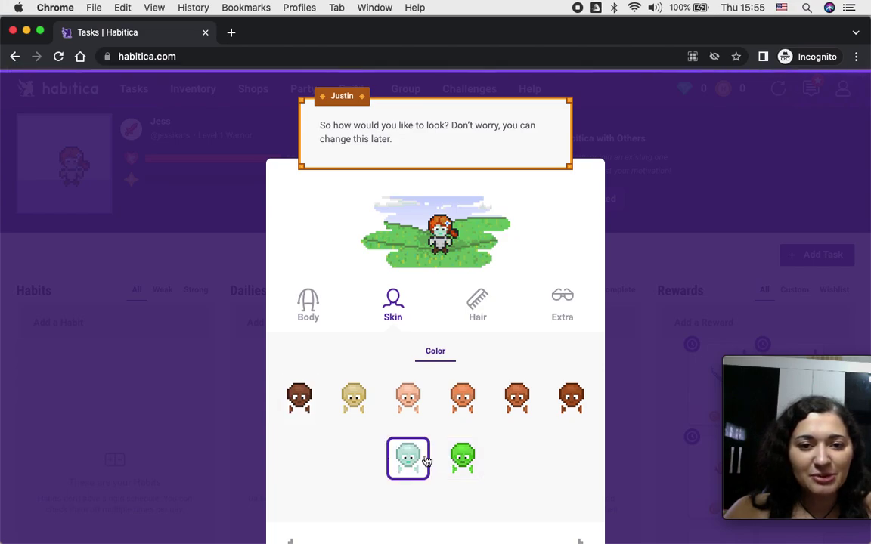
Compare brown and black for the avatar's hair color and settle on black.
scroll(509, 442, down, 2)
scroll(509, 442, up, 3)
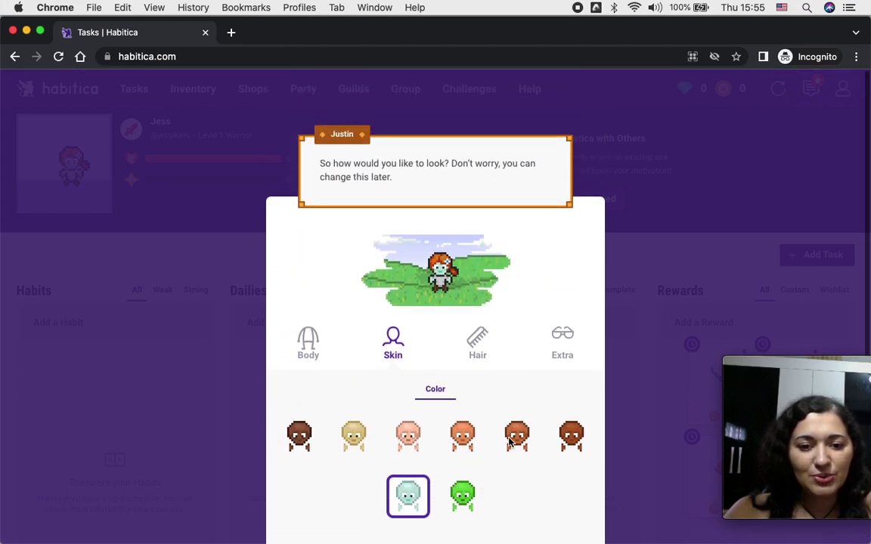
click(472, 354)
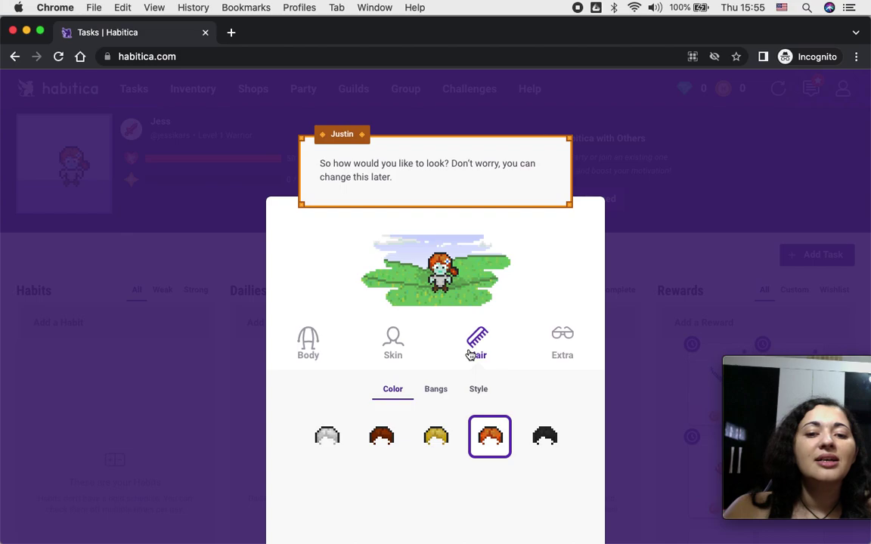
click(543, 446)
click(386, 442)
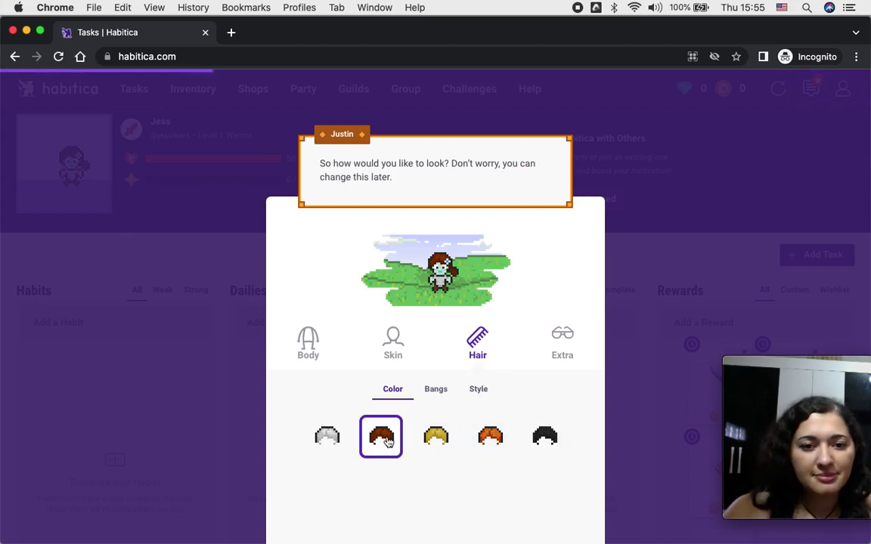
click(541, 440)
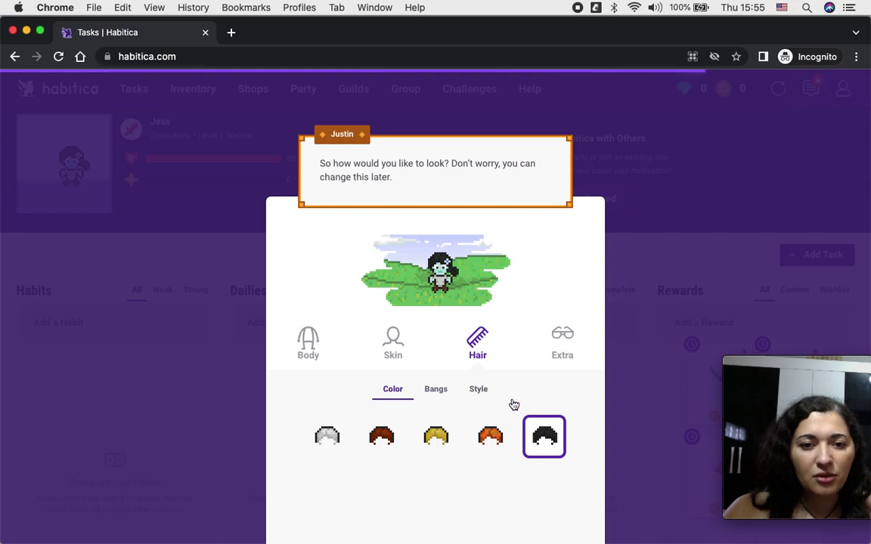
Look through the avatar's wheelchair and accent extras, try the gold accent, and set the accent to none.
click(567, 346)
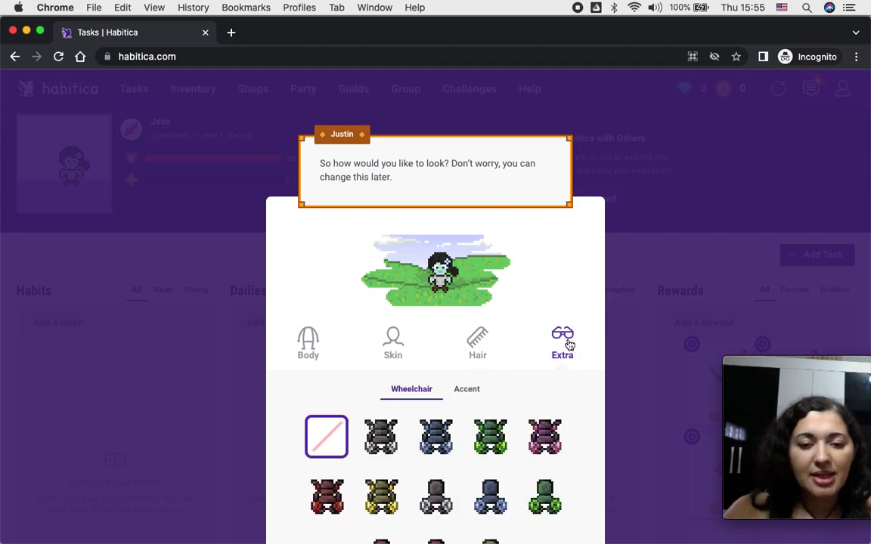
scroll(521, 394, down, 3)
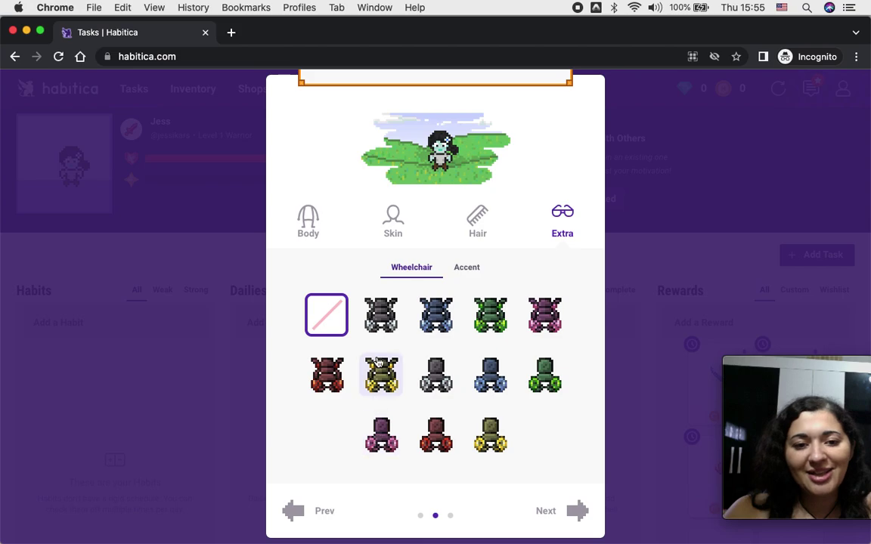
scroll(490, 321, up, 1)
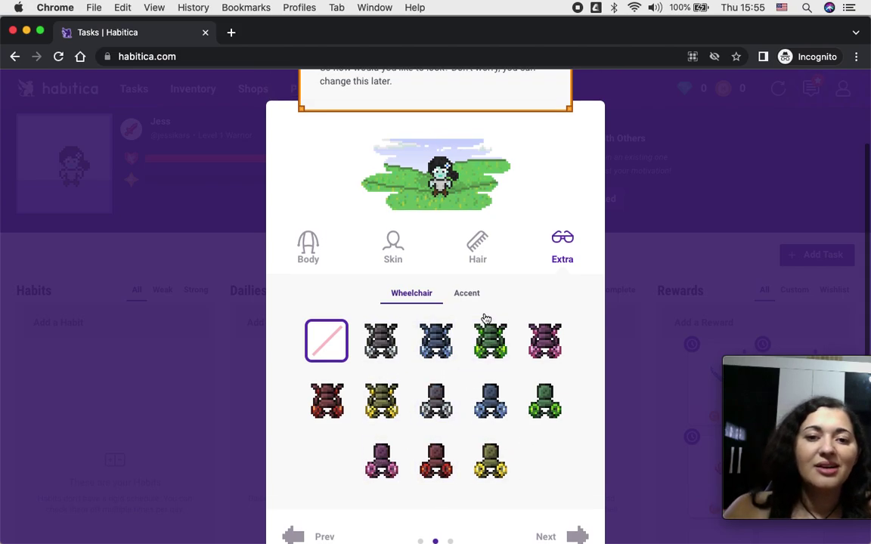
click(461, 300)
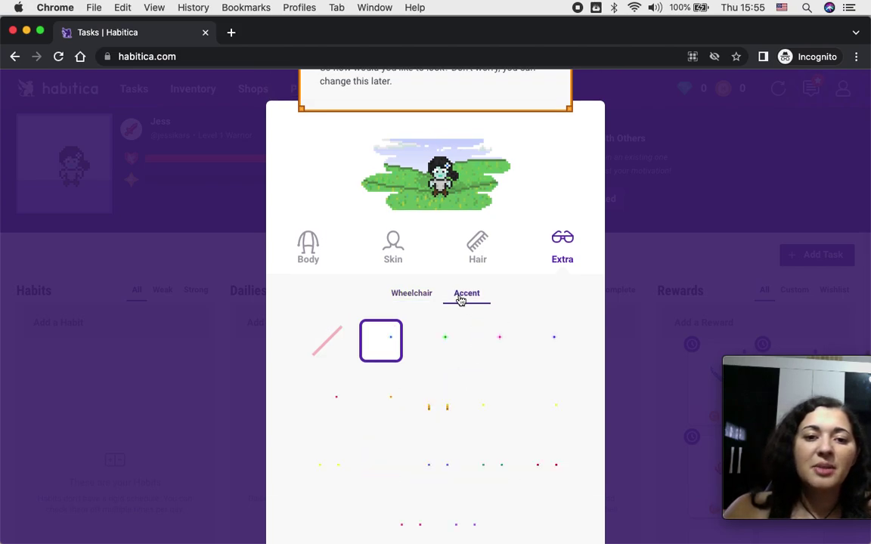
click(433, 411)
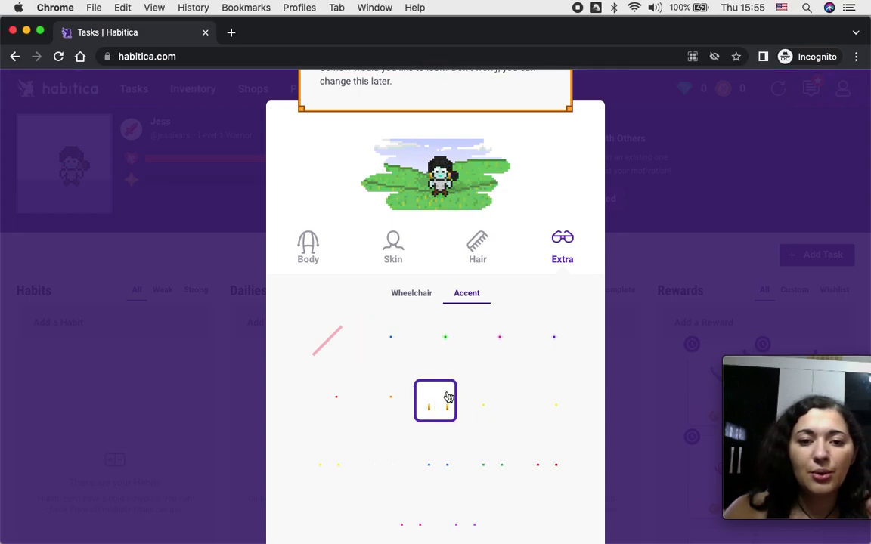
click(393, 351)
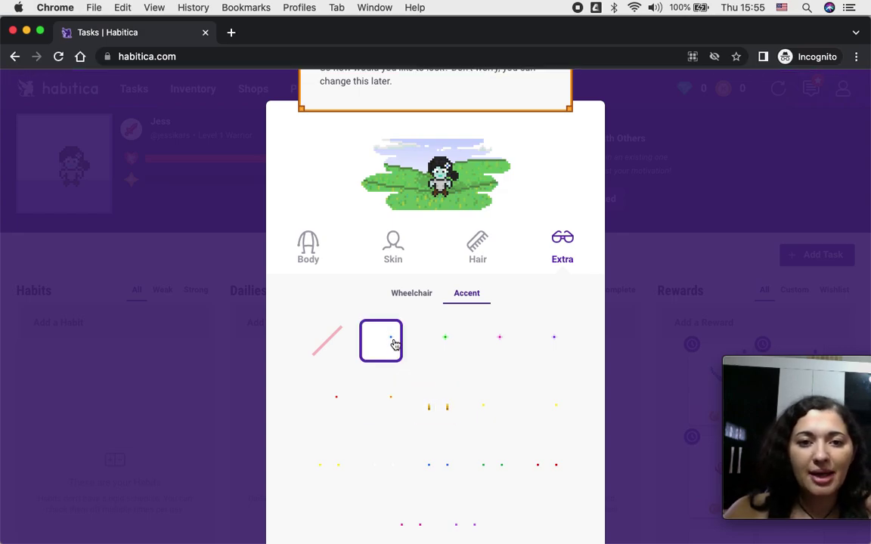
scroll(437, 443, down, 3)
scroll(466, 324, up, 5)
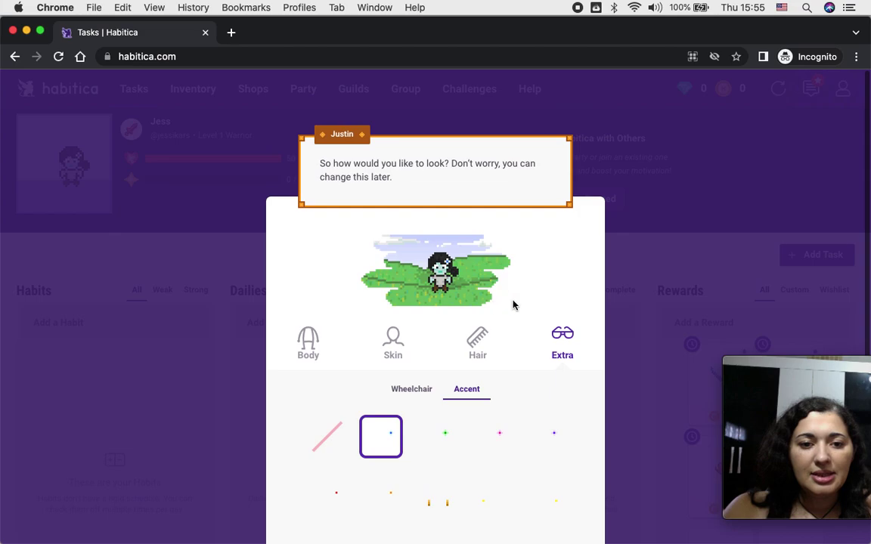
click(327, 436)
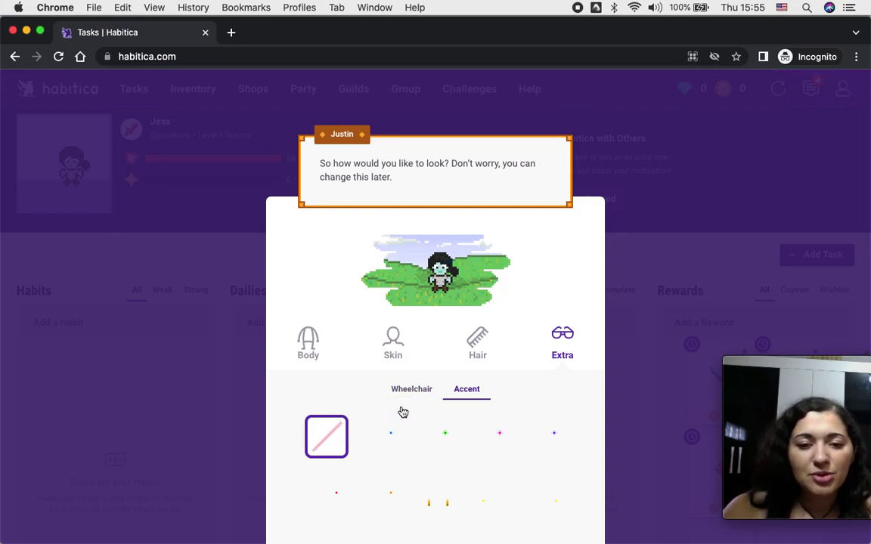
Continue to the "I want to work on" page and finish the setup without choosing any interests.
scroll(455, 392, down, 3)
scroll(455, 393, up, 2)
scroll(458, 393, up, 1)
scroll(457, 393, down, 1)
scroll(456, 392, down, 5)
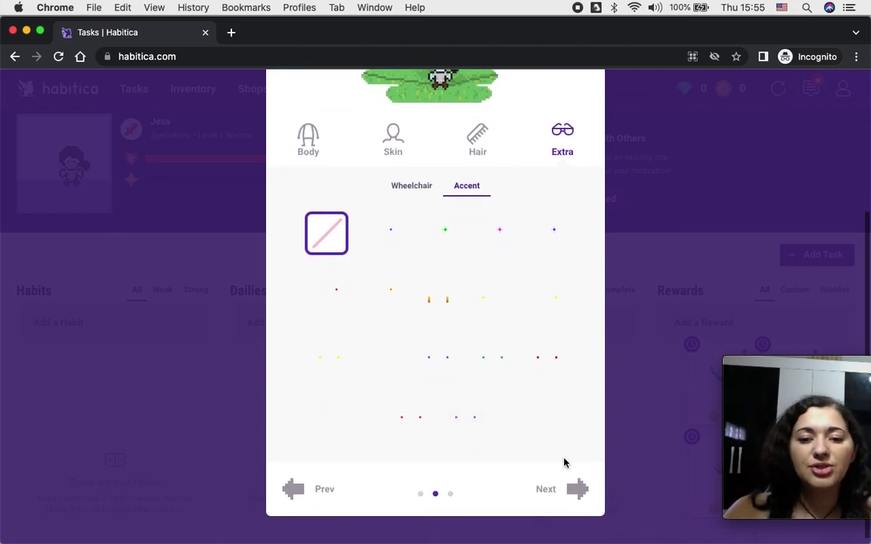
click(573, 490)
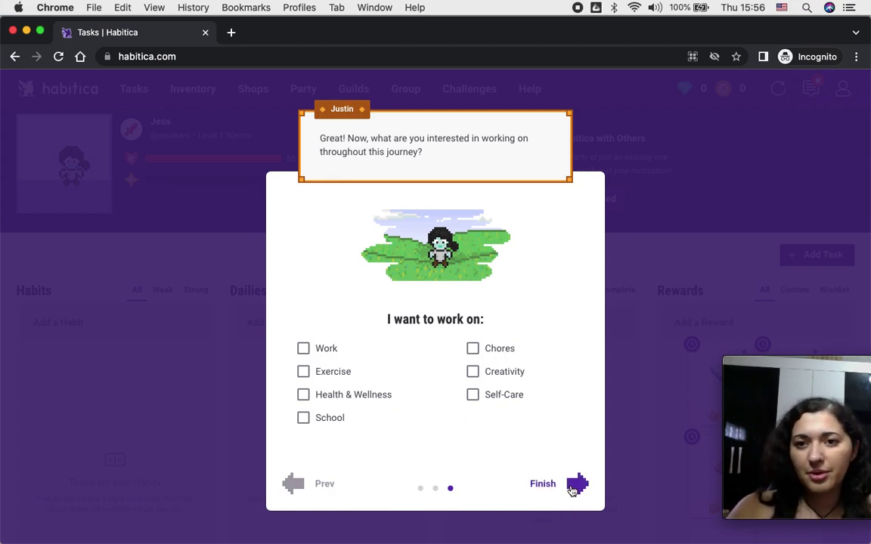
click(573, 490)
Delete the sample habit "Click here to edit this into a bad habit you'd like to quit" and confirm the deletion.
scroll(364, 439, down, 3)
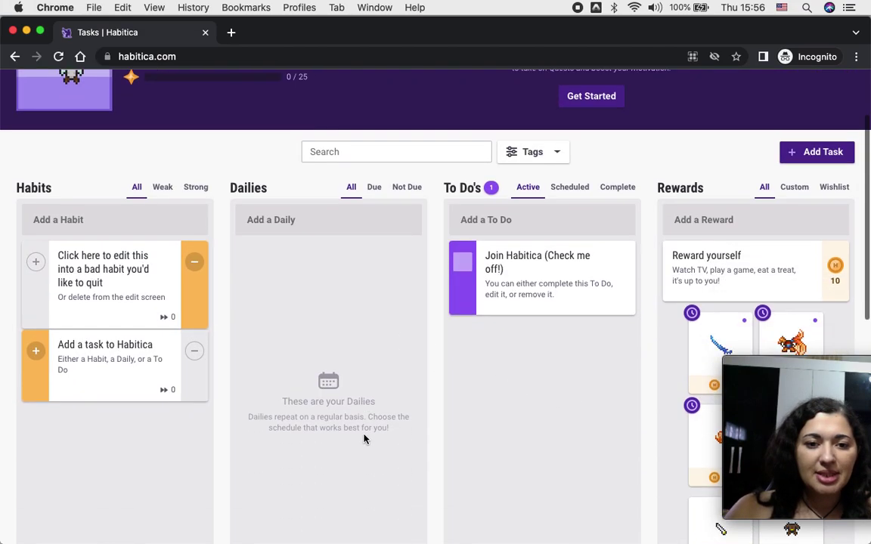
scroll(364, 438, down, 1)
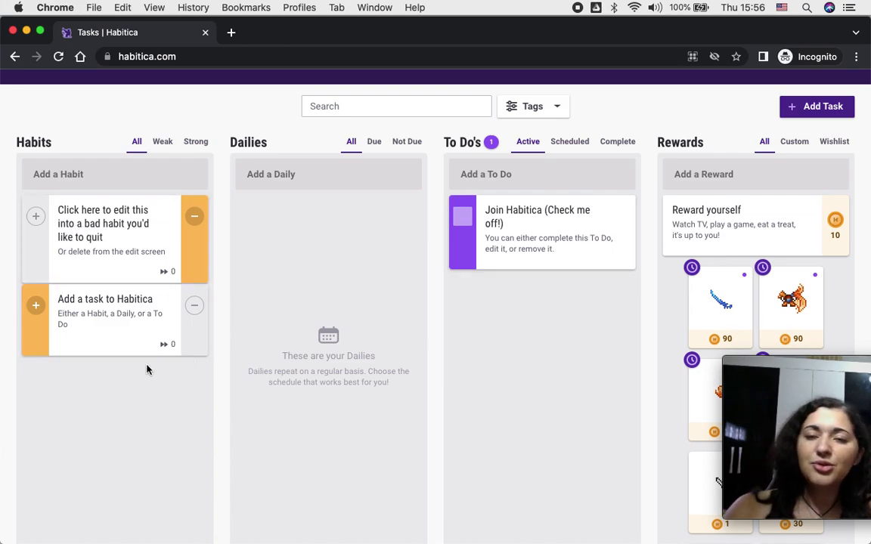
click(172, 205)
click(125, 313)
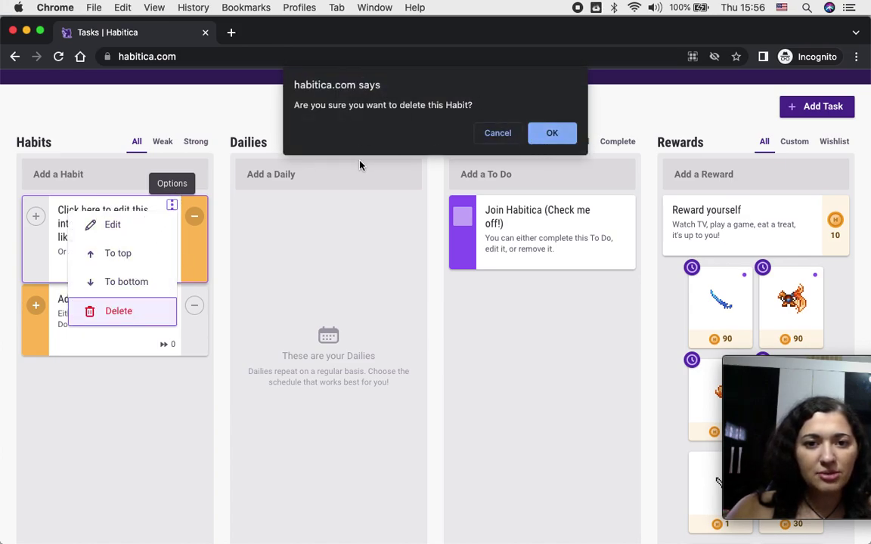
click(543, 138)
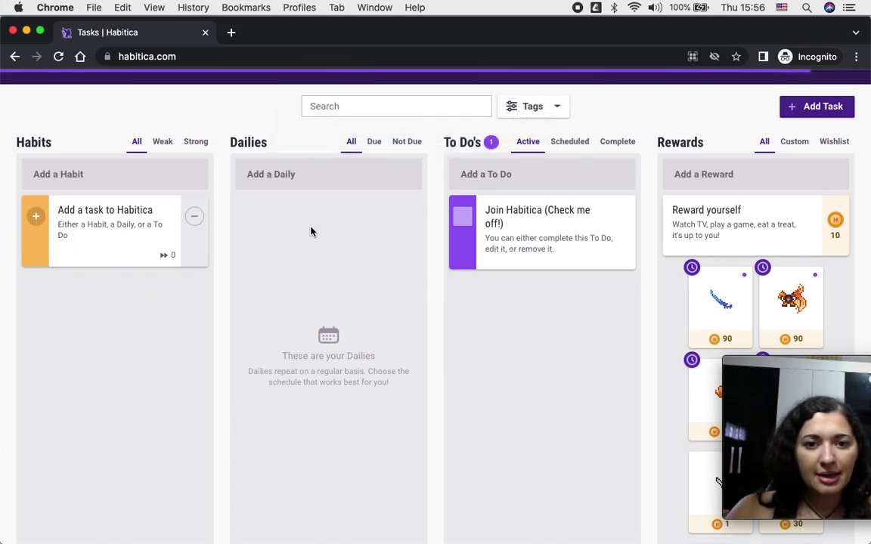
Delete the sample habit "Add a task to Habitica" and confirm the deletion.
click(173, 210)
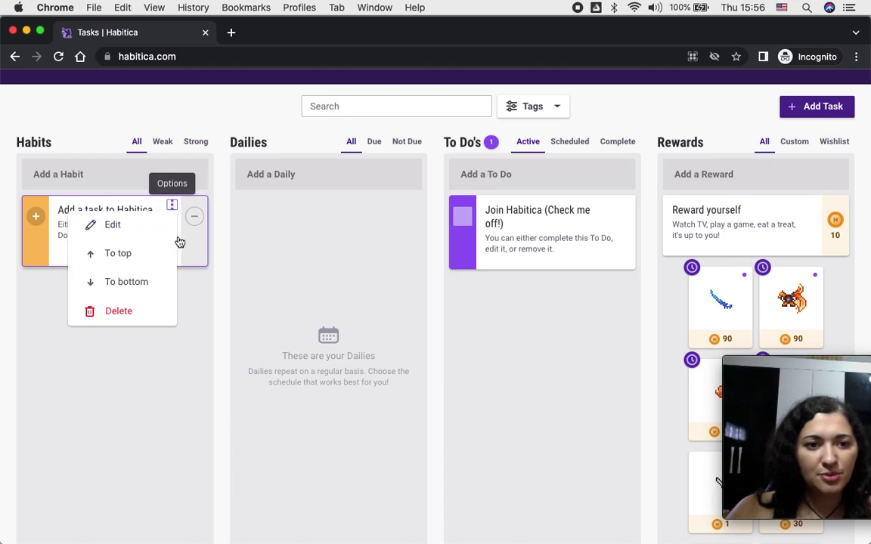
click(129, 313)
click(540, 132)
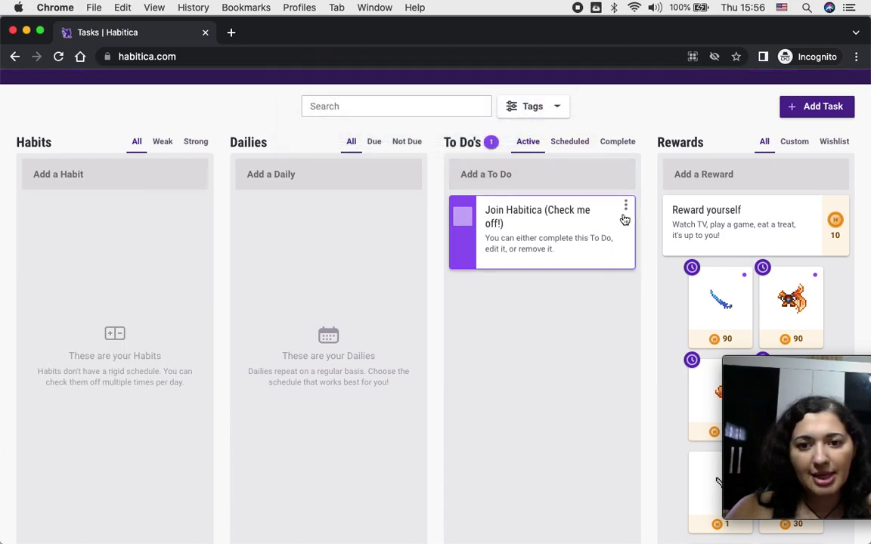
Delete the sample To Do "Join Habitica (Check me off!)" and confirm the deletion.
click(626, 206)
click(595, 318)
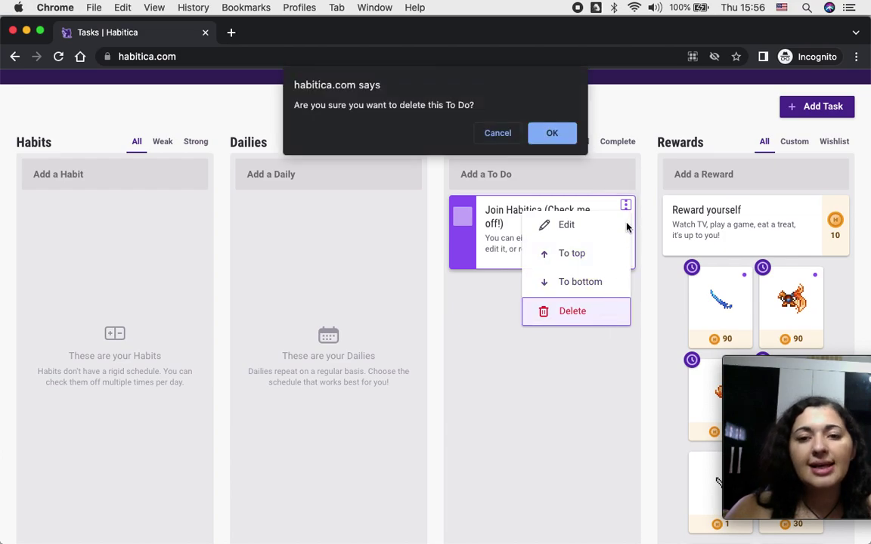
click(564, 141)
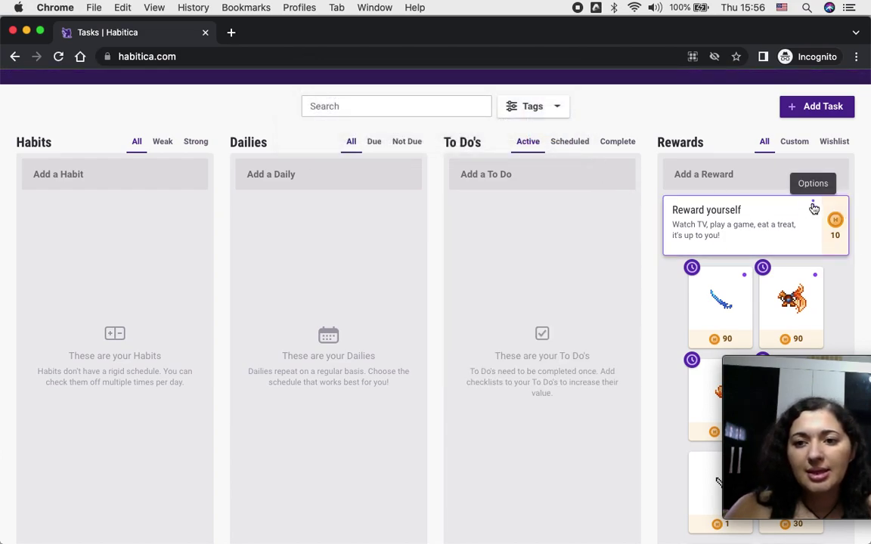
Delete the sample reward "Reward yourself" and confirm the deletion.
click(813, 206)
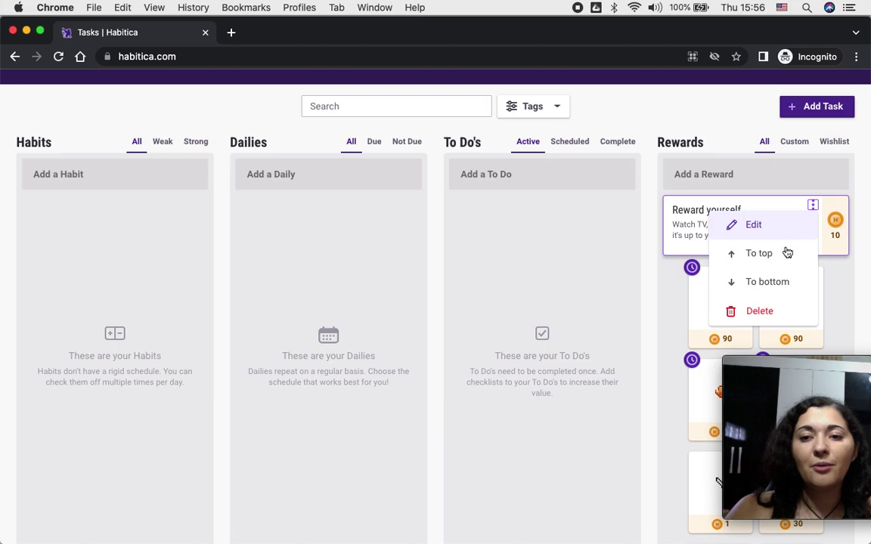
click(767, 311)
click(552, 133)
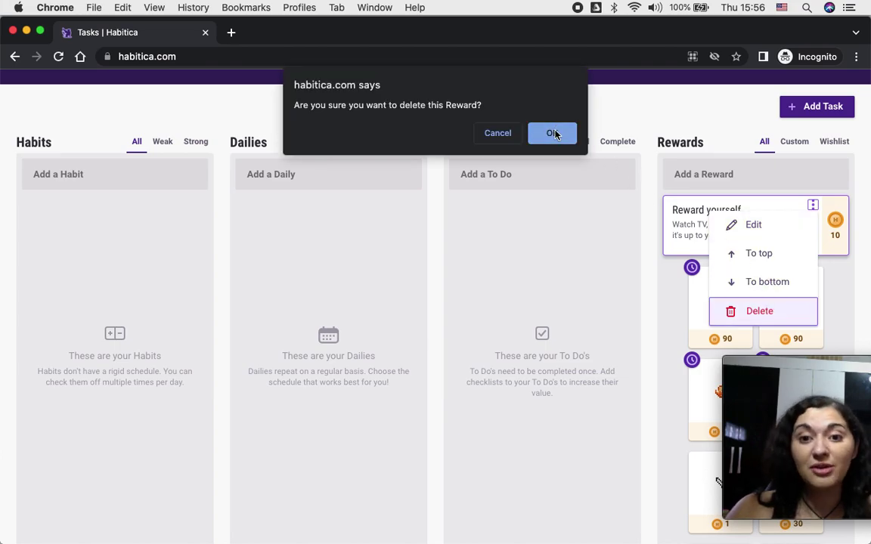
Look over the task board and its reward items, view the avatar's profile, and return to the board.
scroll(235, 271, up, 3)
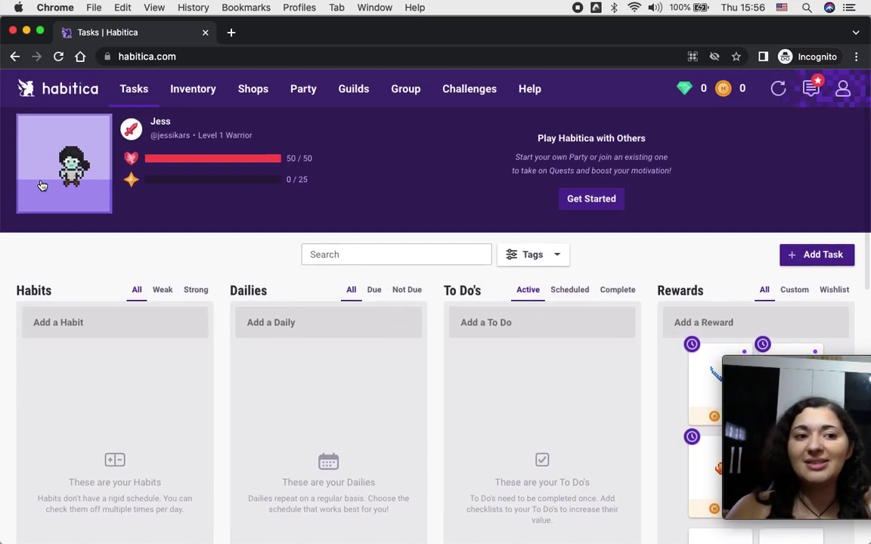
scroll(511, 292, down, 5)
scroll(592, 214, up, 3)
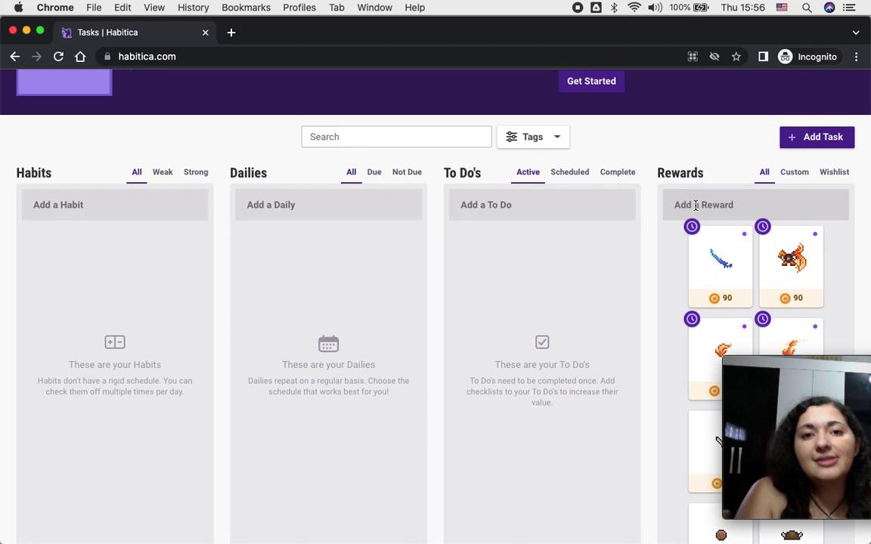
scroll(695, 205, up, 3)
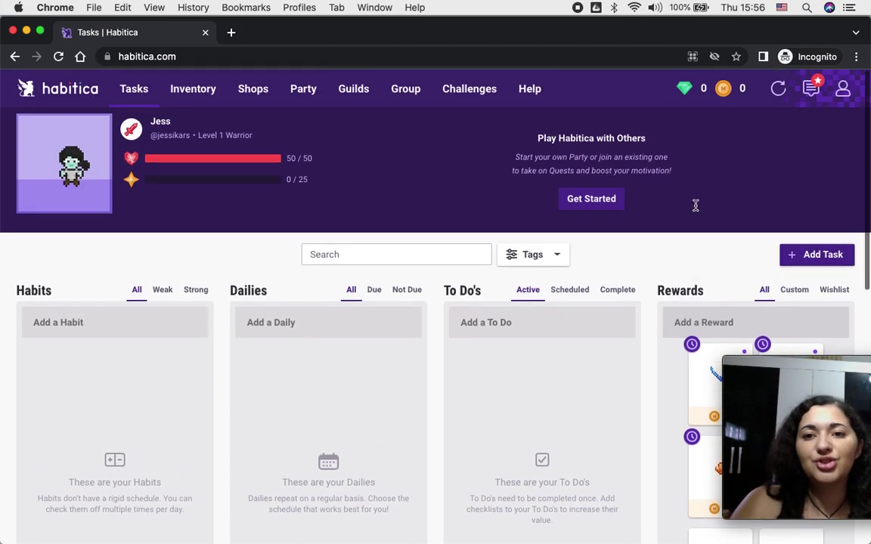
scroll(729, 234, down, 2)
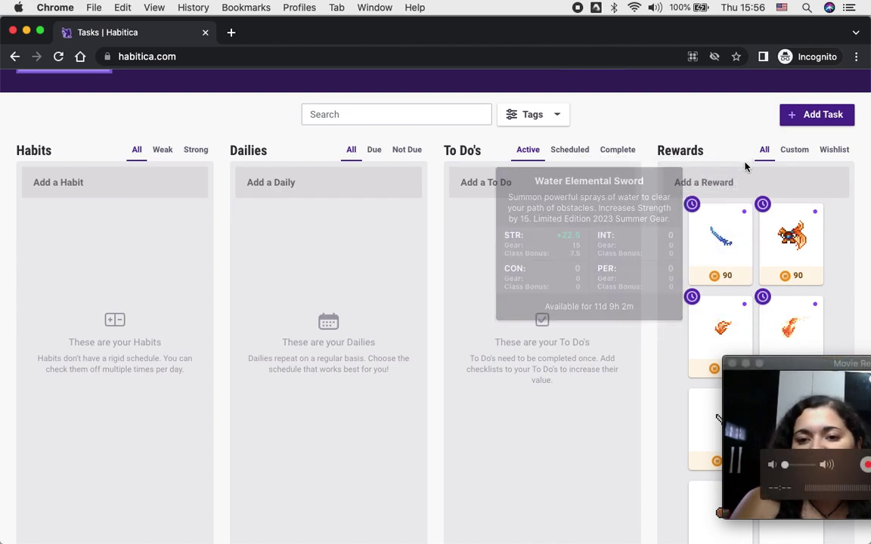
scroll(758, 221, up, 3)
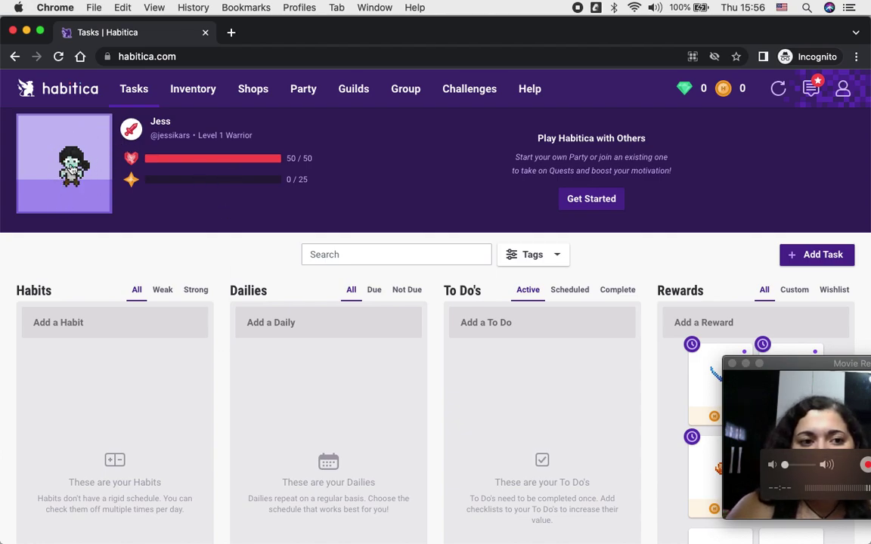
click(70, 168)
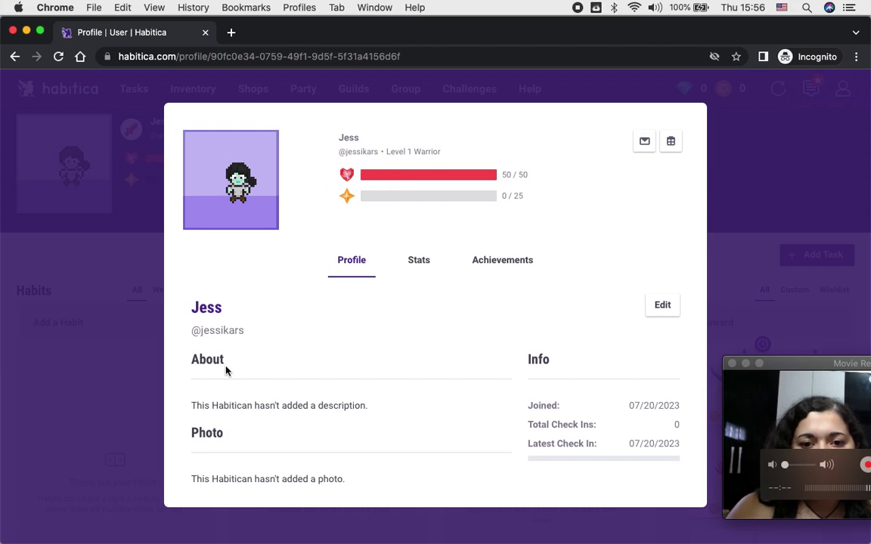
click(106, 252)
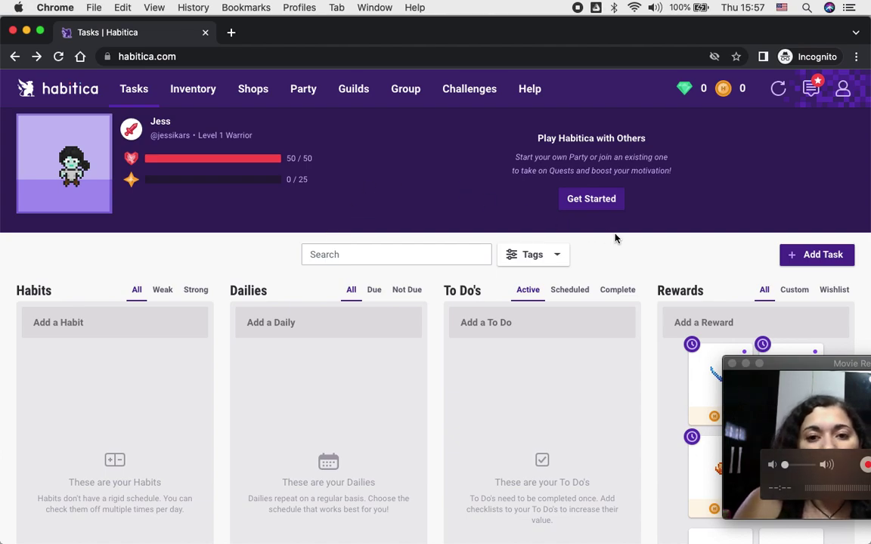
click(747, 407)
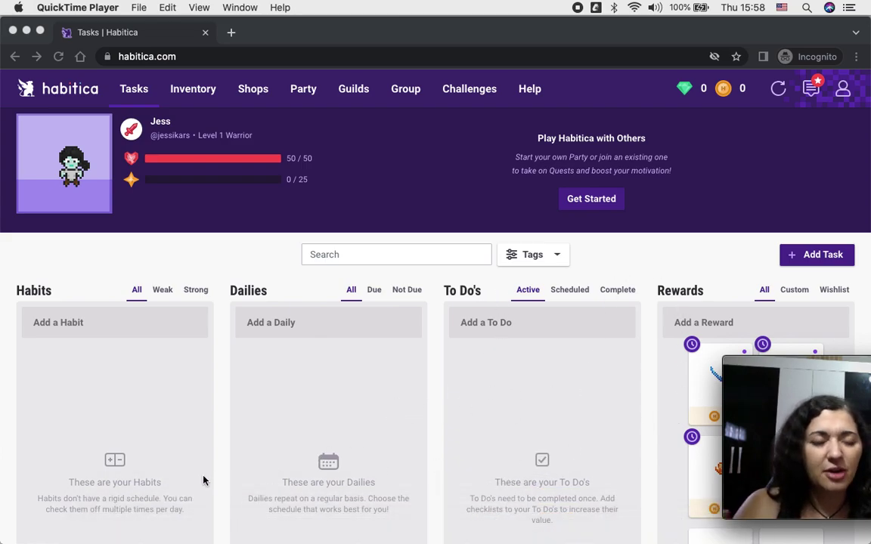
click(103, 421)
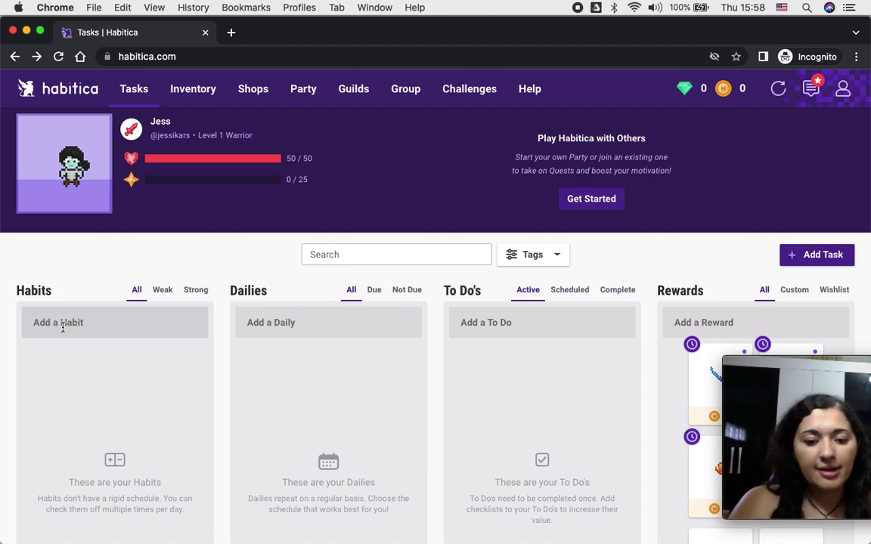
Add a habit titled "Ler 10 paginas" to the Habits column.
scroll(63, 327, down, 10)
scroll(62, 330, up, 8)
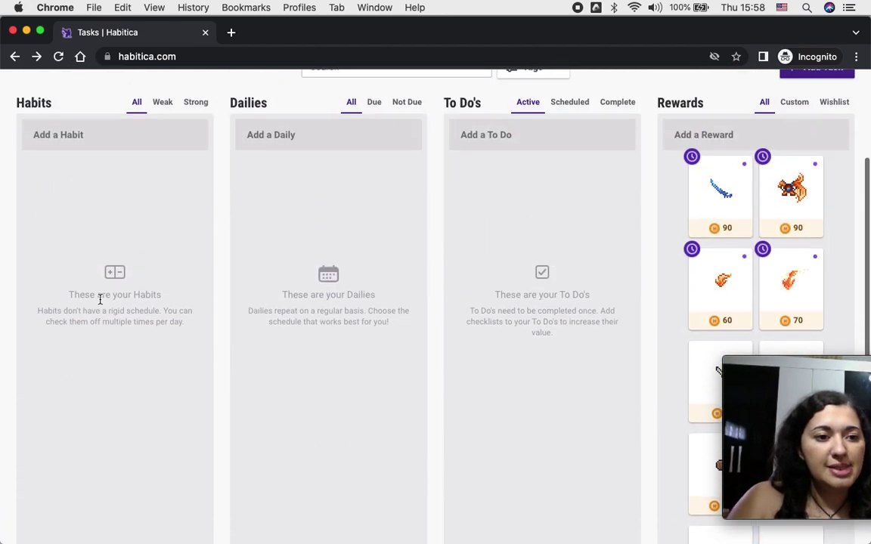
click(83, 142)
scroll(83, 146, up, 4)
text(Ler 10 )
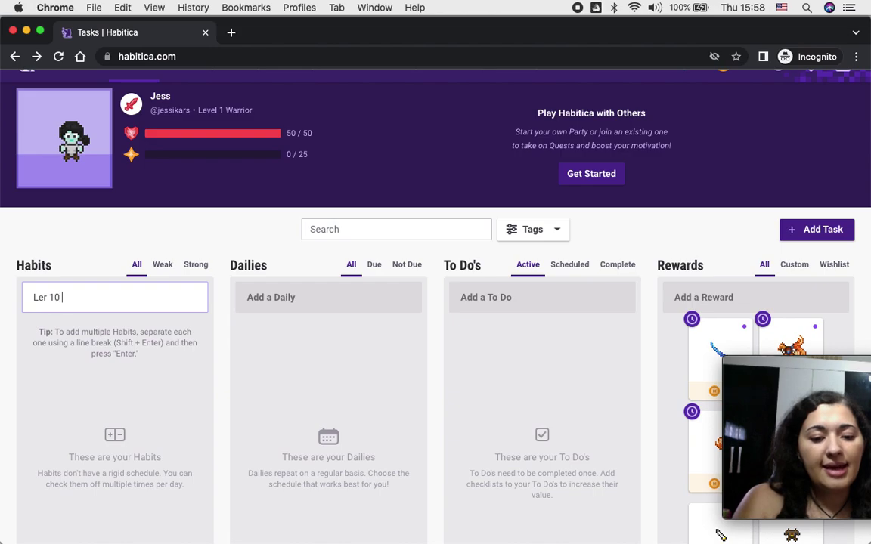
text(paginas)
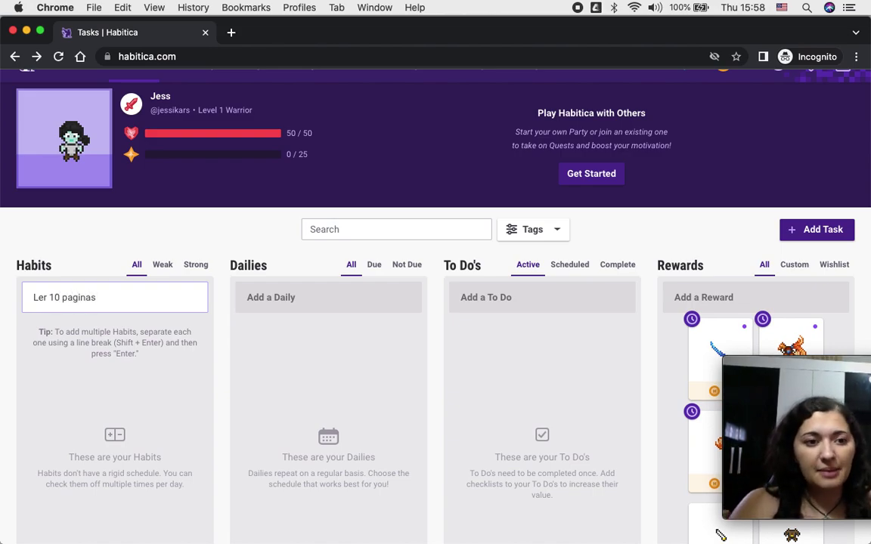
key(Return)
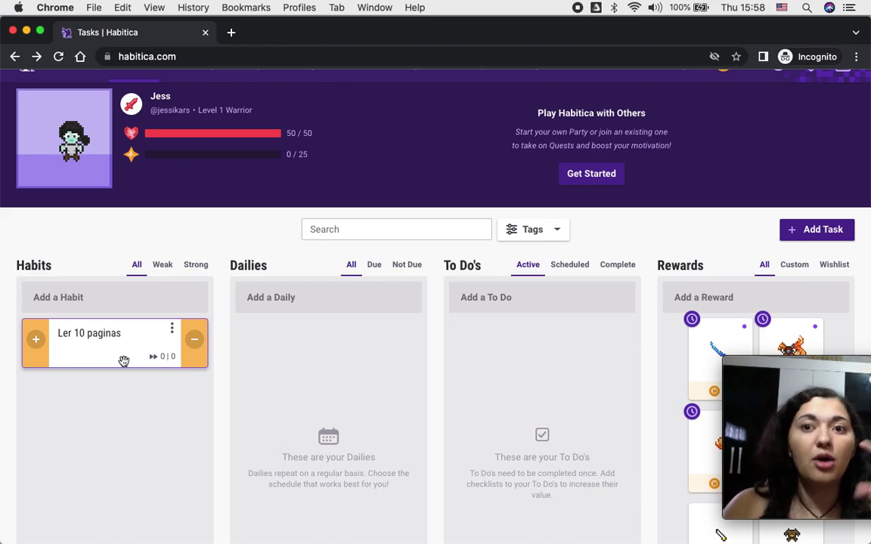
Score the habit "Ler 10 paginas" once as positive and once as negative.
click(35, 341)
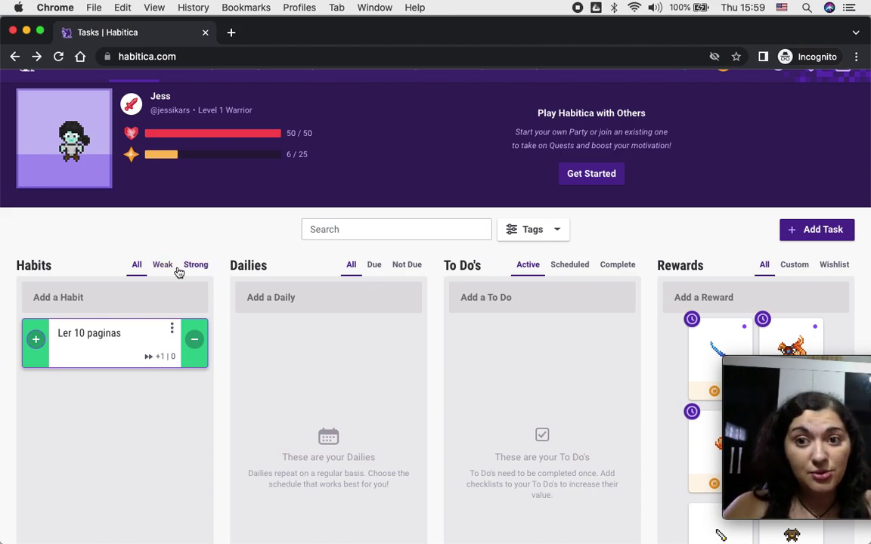
click(194, 342)
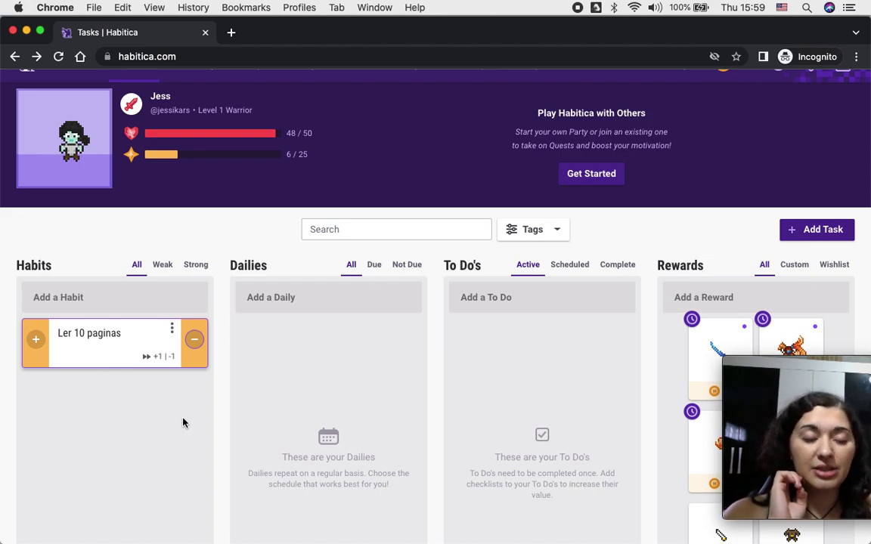
Switch to the browser window with the Level 57 Mage's Habitica account and examine how its habits are set up.
key(ctrl+Up)
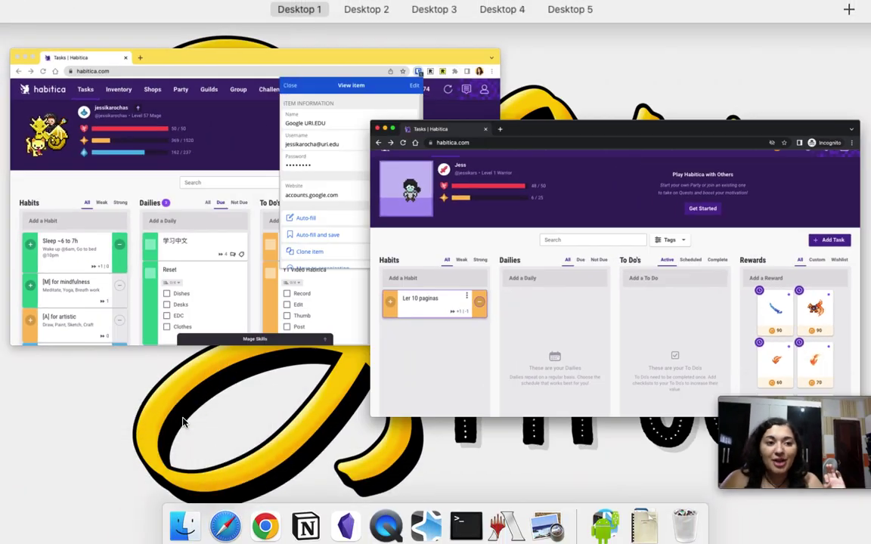
click(153, 221)
scroll(299, 242, down, 2)
scroll(319, 220, up, 2)
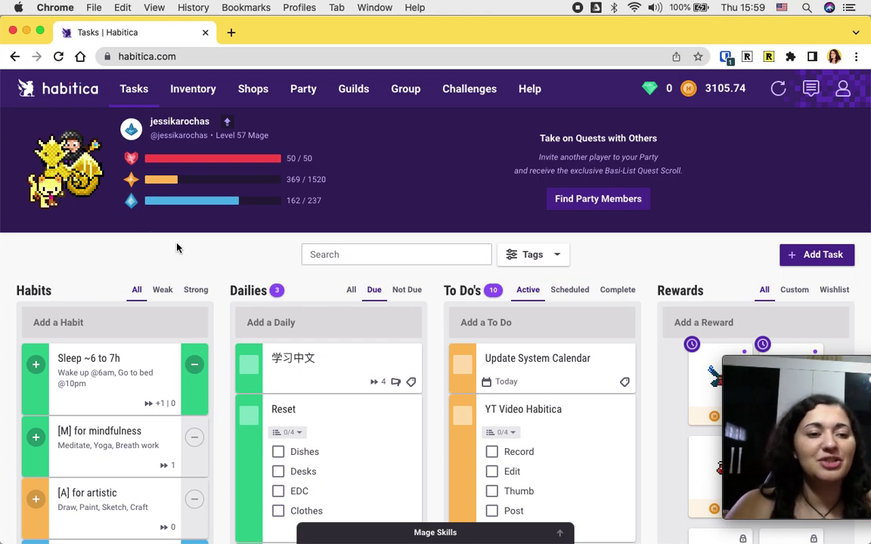
scroll(183, 254, down, 5)
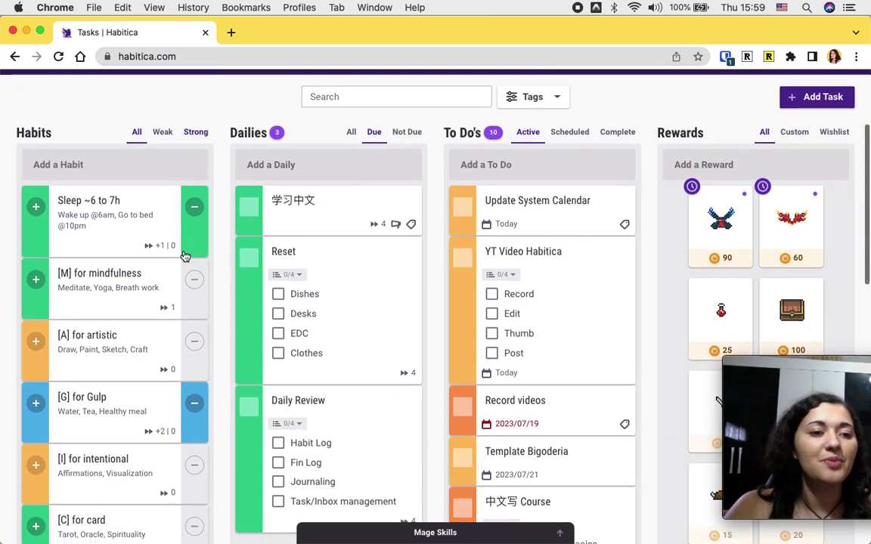
scroll(146, 257, left, 2)
scroll(151, 255, right, 2)
scroll(127, 161, up, 2)
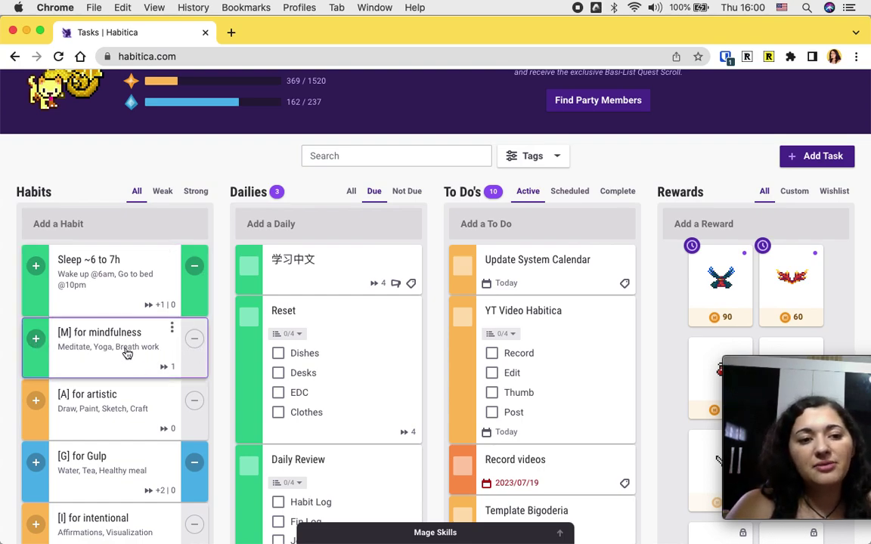
scroll(127, 354, up, 2)
scroll(121, 364, down, 1)
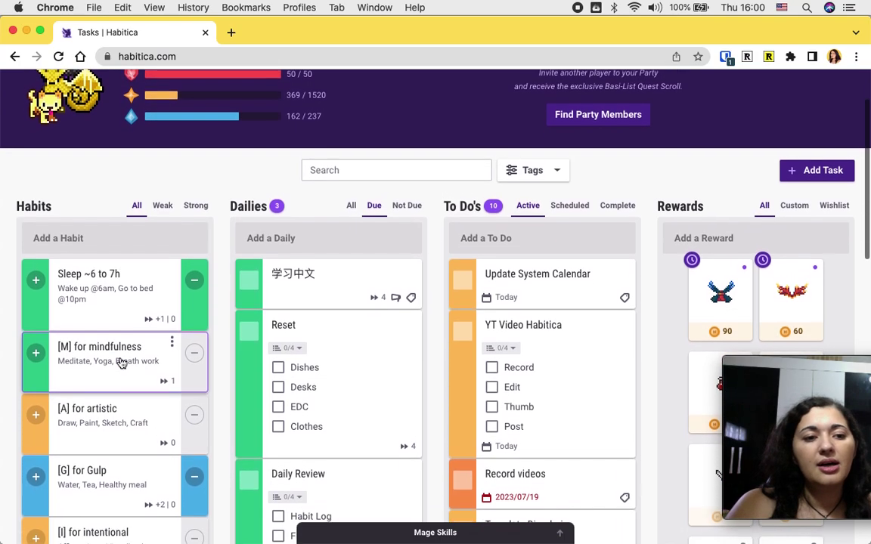
scroll(121, 363, down, 1)
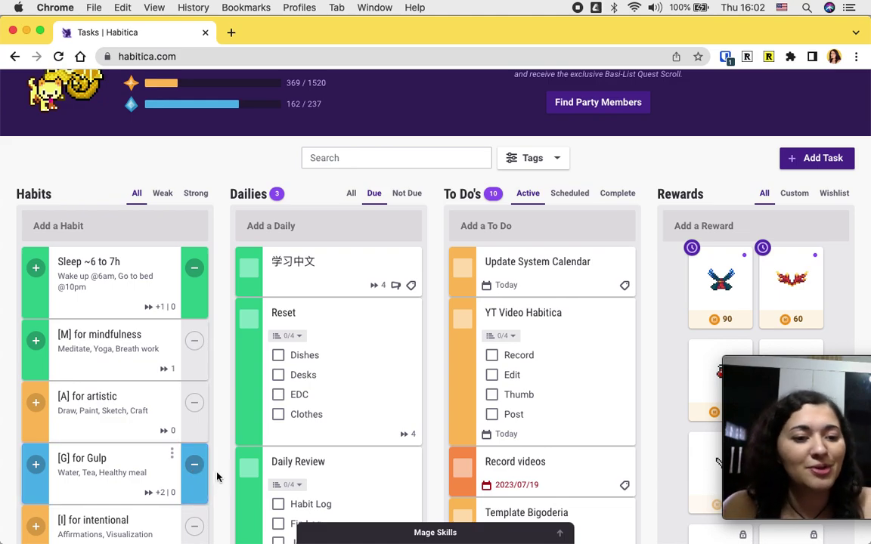
scroll(218, 474, down, 1)
scroll(218, 474, up, 1)
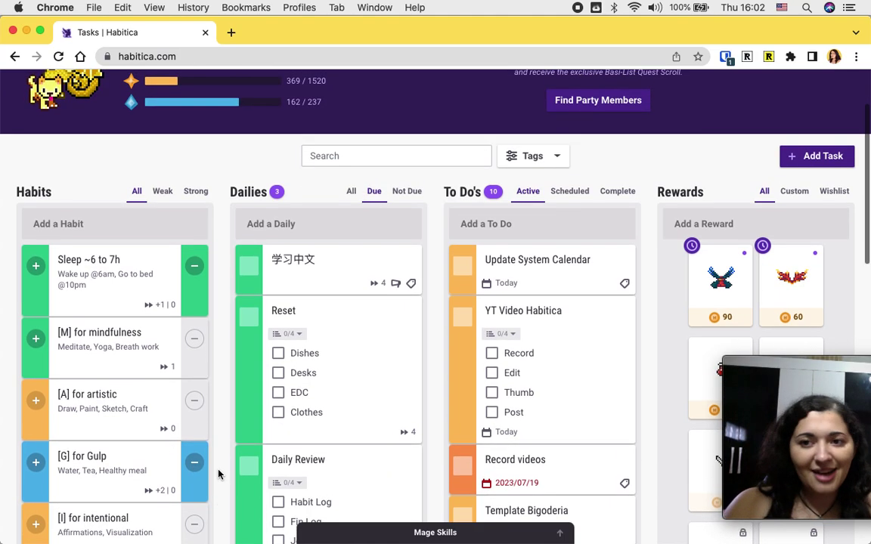
scroll(218, 474, down, 1)
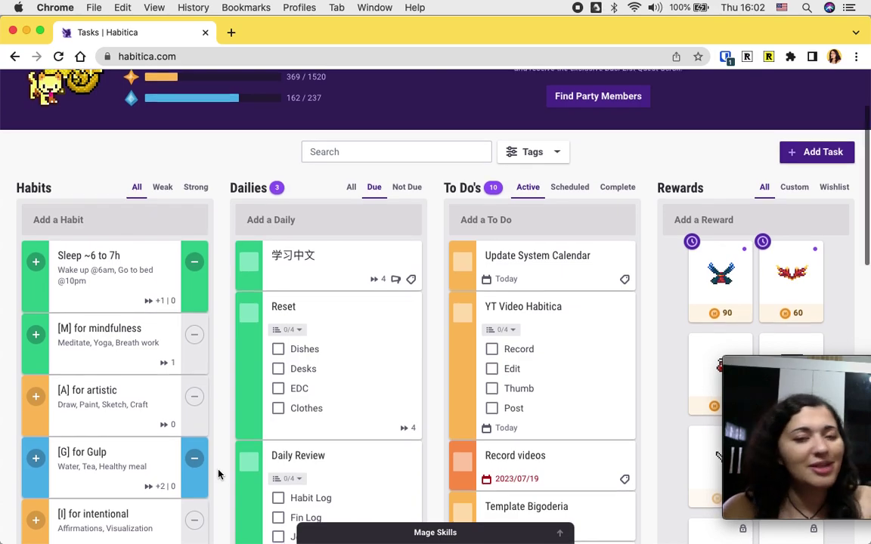
scroll(219, 474, up, 1)
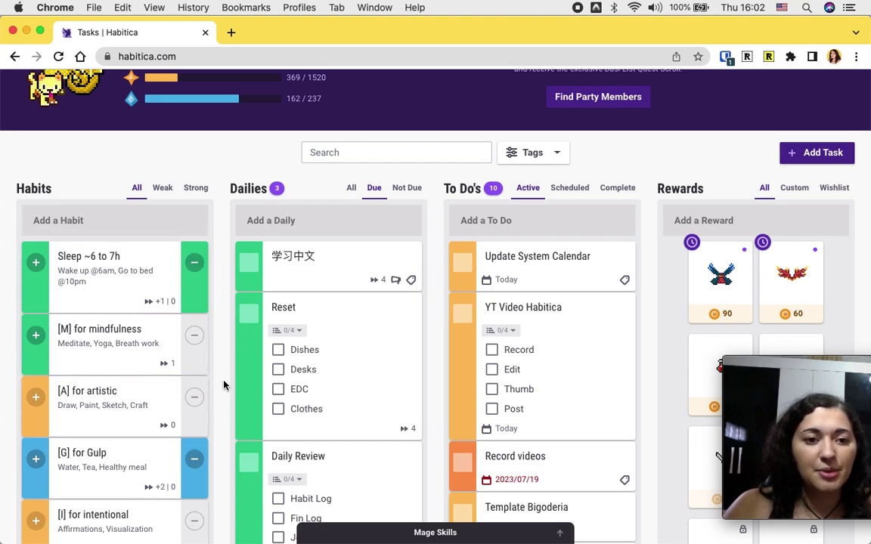
Return to the new account's incognito Habitica window and start a new entry in the Dailies column.
key(ctrl+Up)
click(243, 133)
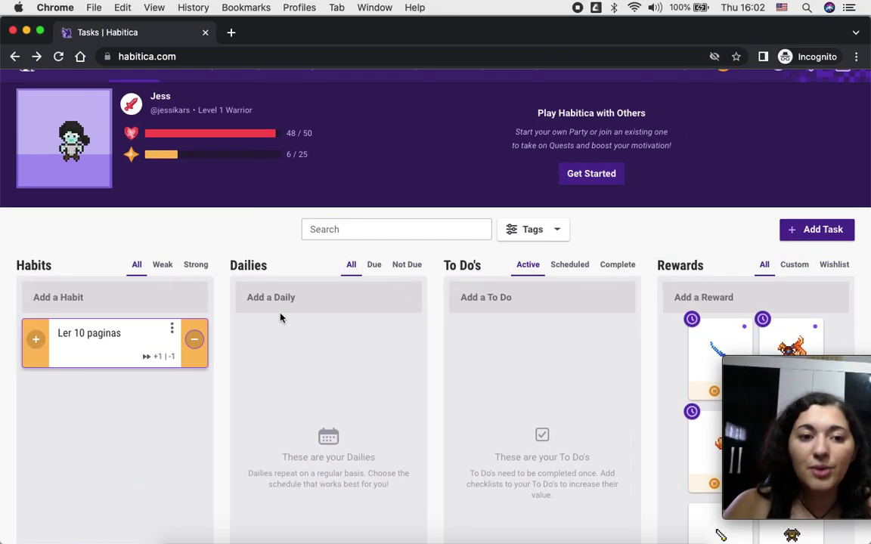
click(285, 297)
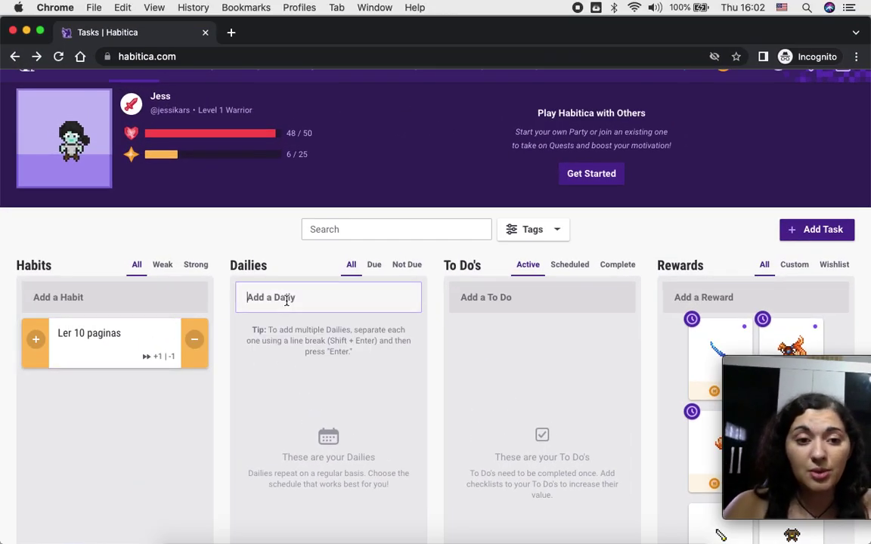
click(296, 378)
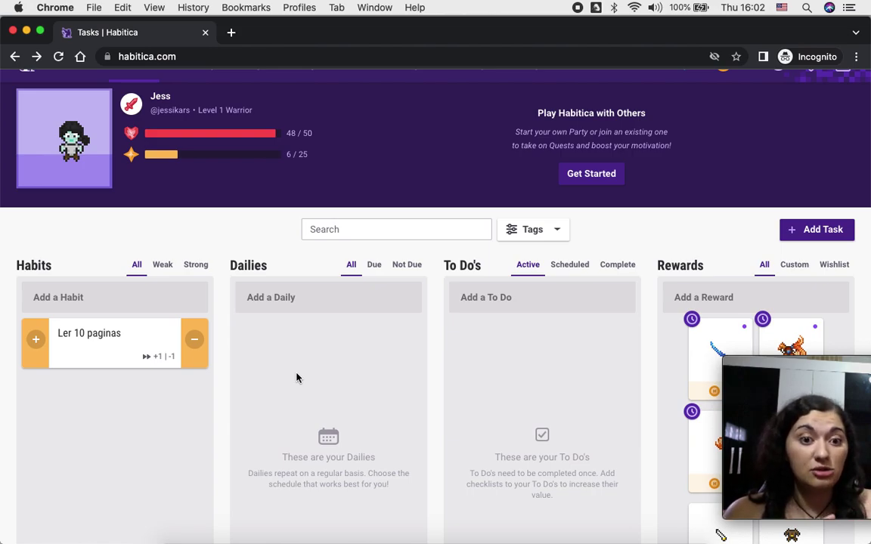
click(319, 301)
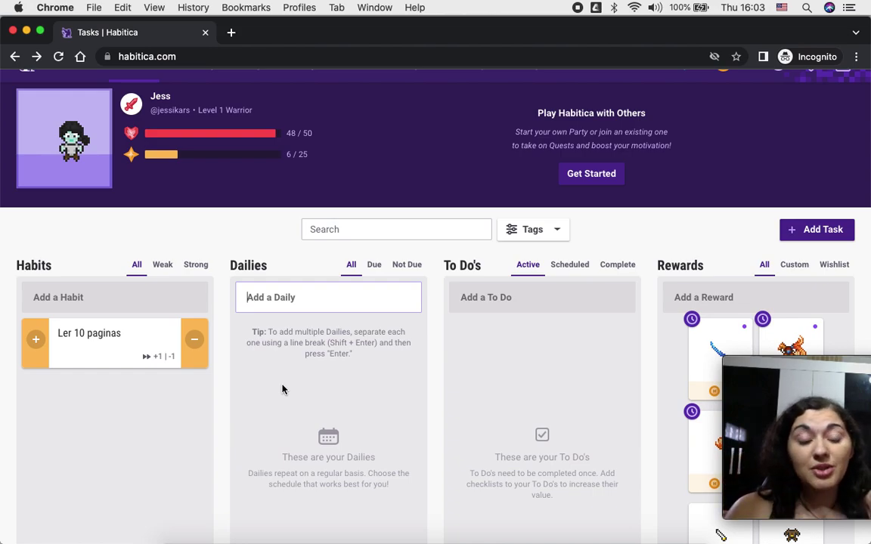
Switch to the browser window with the Level 57 Mage's Habitica account and examine its due dailies and their checklists.
key(ctrl+Up)
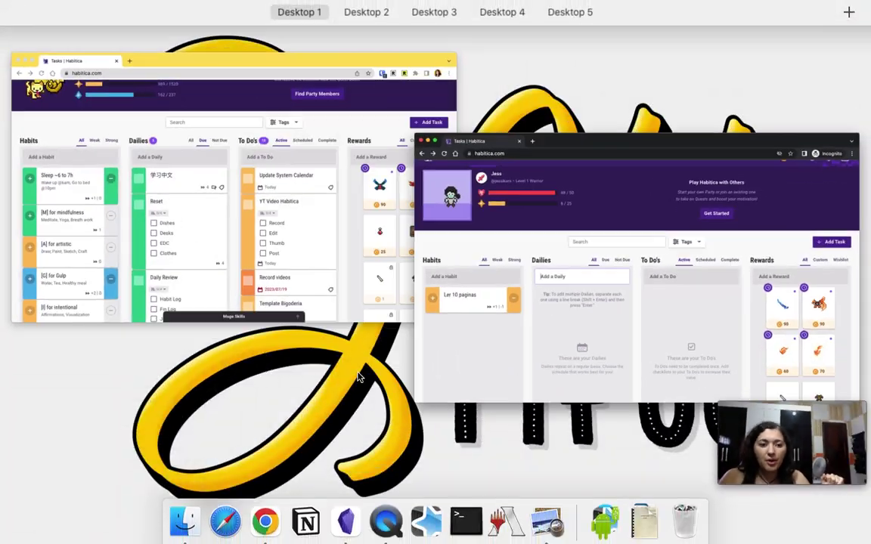
click(239, 167)
scroll(352, 315, down, 2)
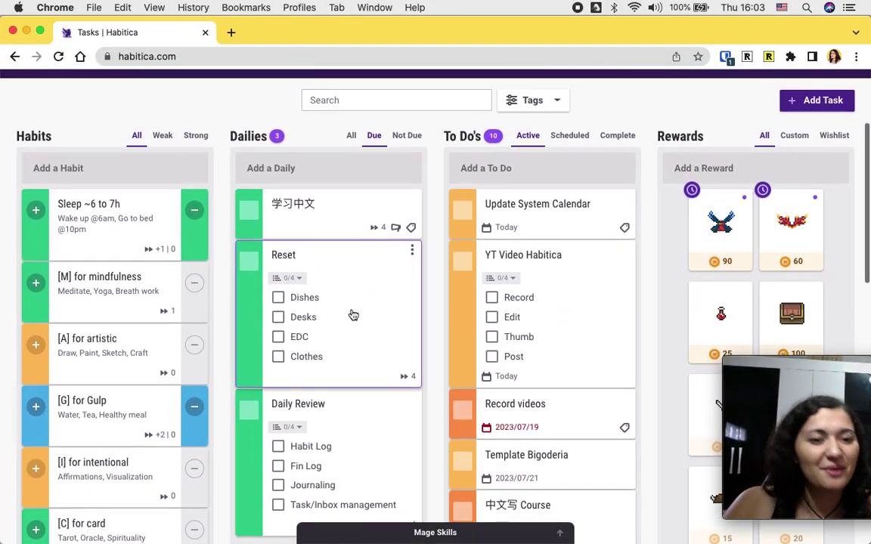
scroll(351, 315, up, 4)
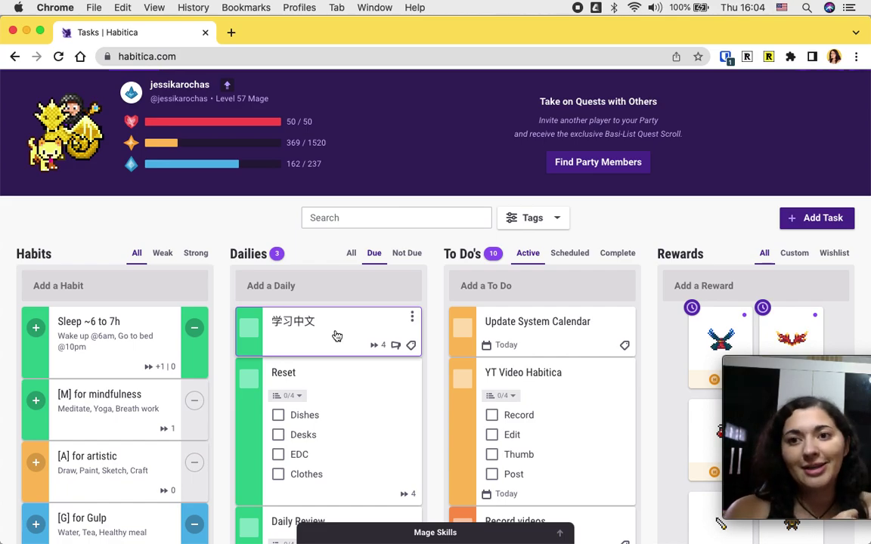
scroll(334, 337, down, 2)
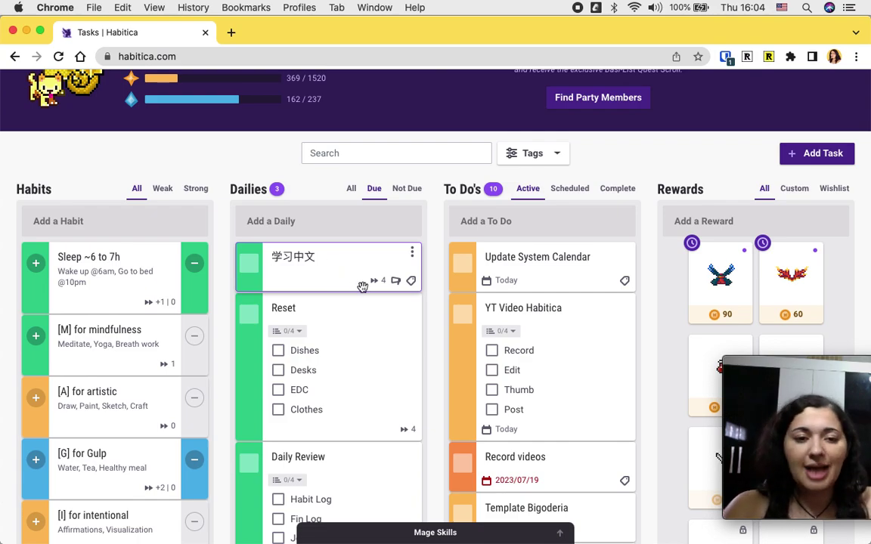
scroll(366, 306, down, 2)
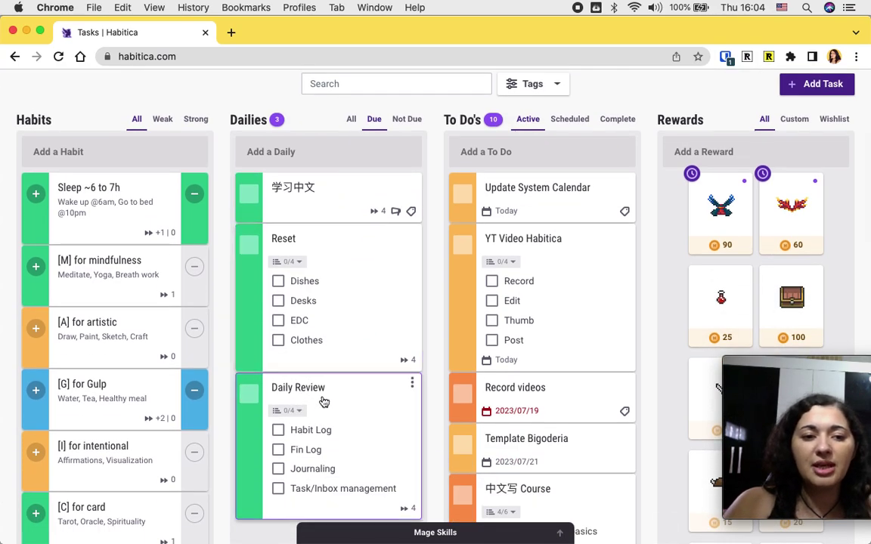
scroll(315, 393, up, 2)
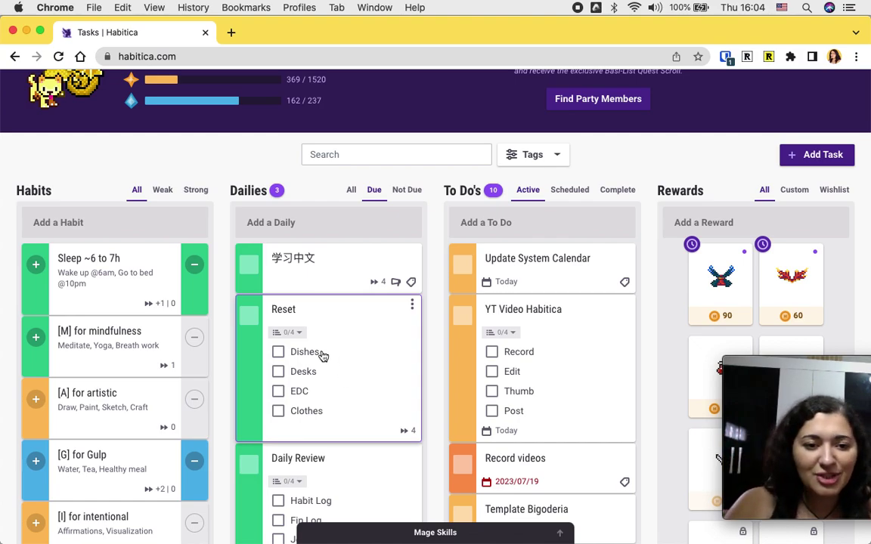
scroll(381, 409, up, 1)
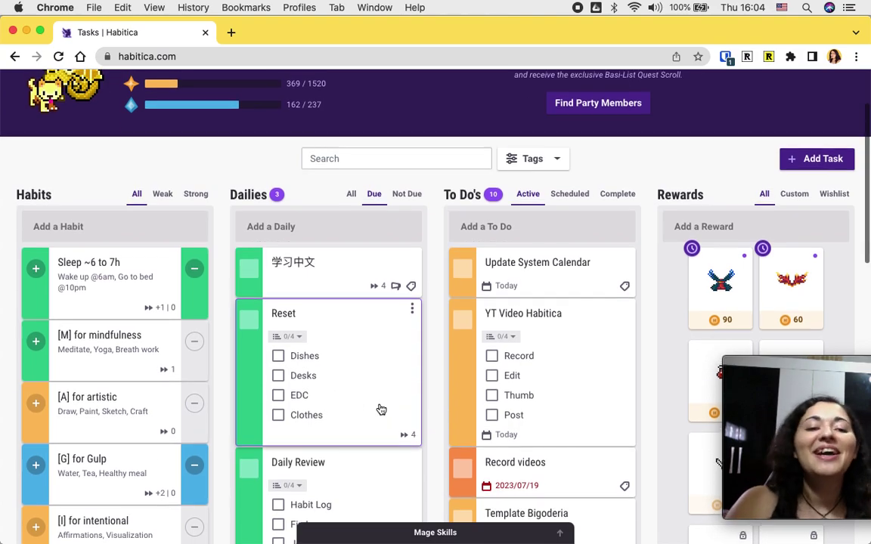
scroll(381, 409, up, 3)
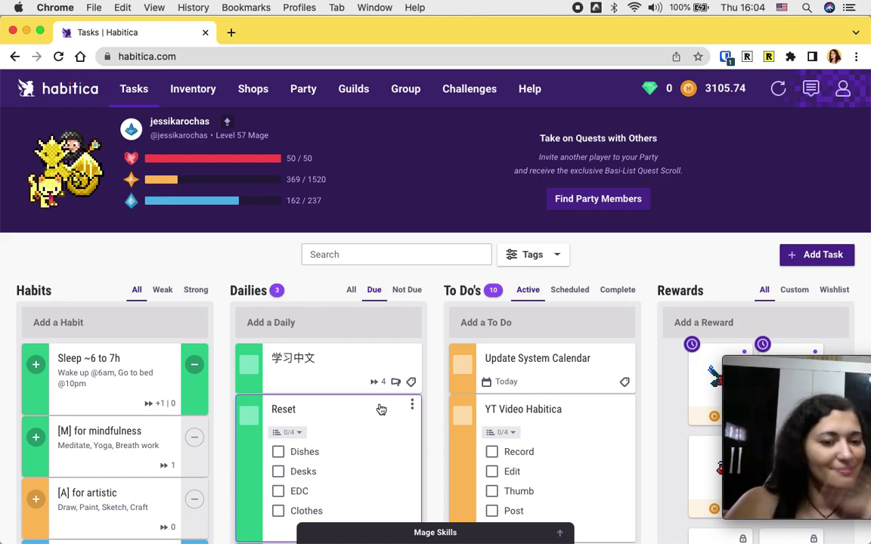
Collapse the checklists of the "Reset" and "Daily Review" dailies and show all dailies instead of only the due ones.
click(294, 434)
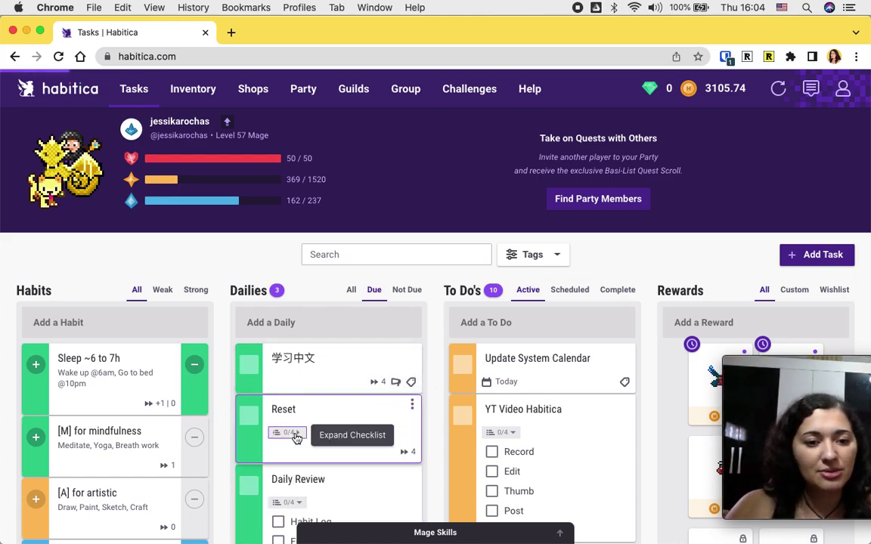
click(292, 502)
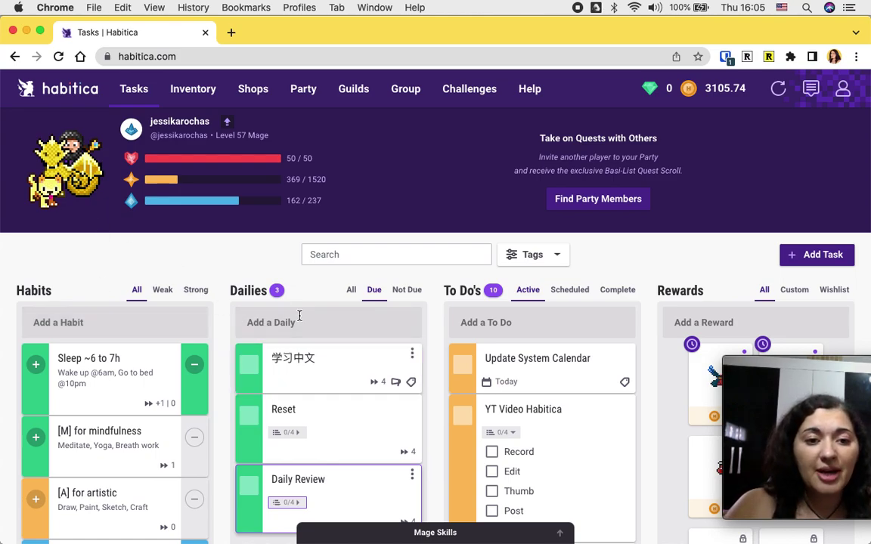
click(351, 292)
scroll(282, 378, down, 5)
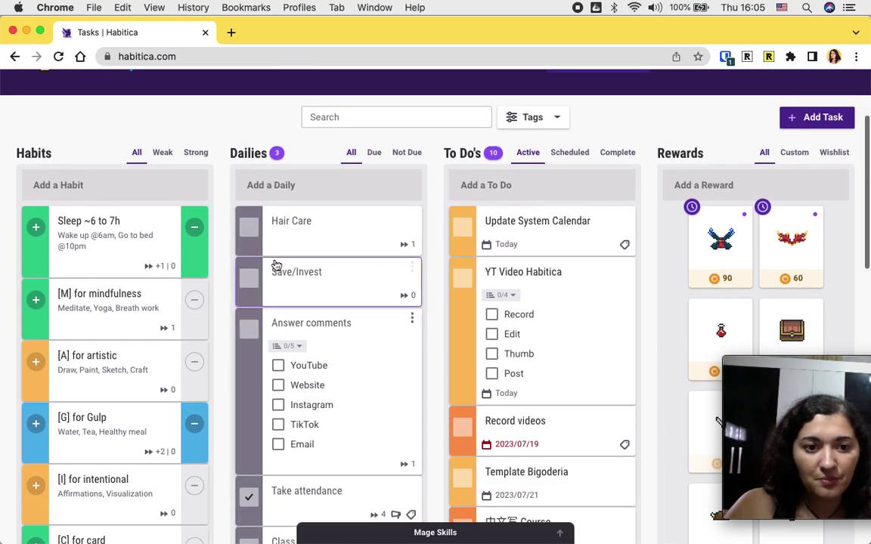
scroll(324, 296, up, 2)
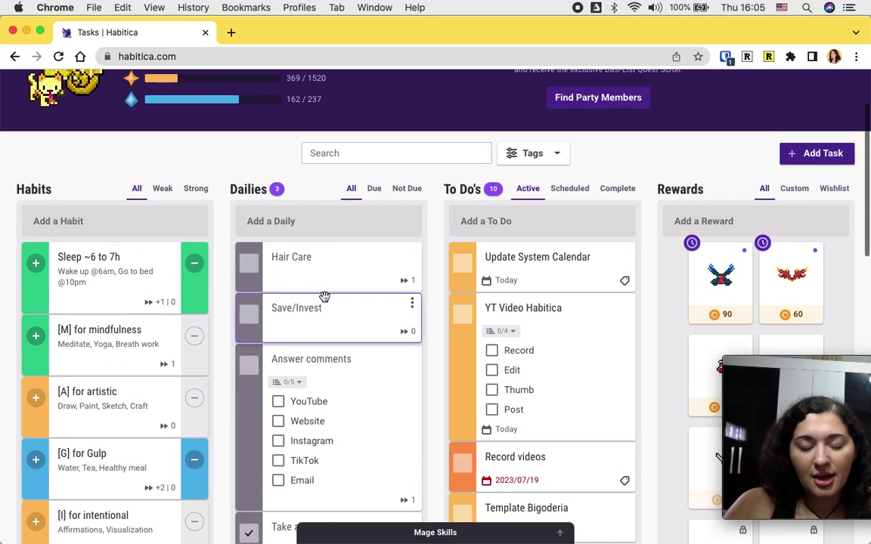
Open the habit "Sleep ~6 to 7h" for editing and toggle its Positive and Negative options off and back on.
click(106, 275)
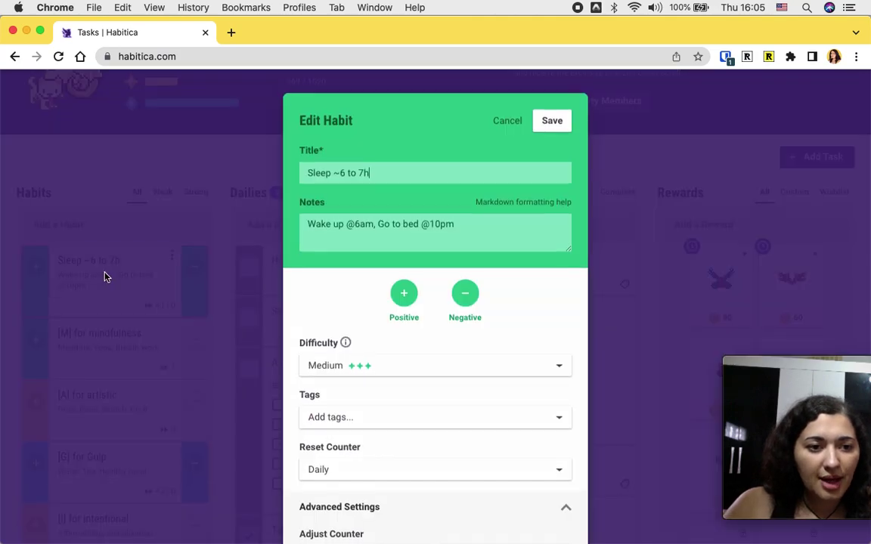
scroll(375, 284, down, 2)
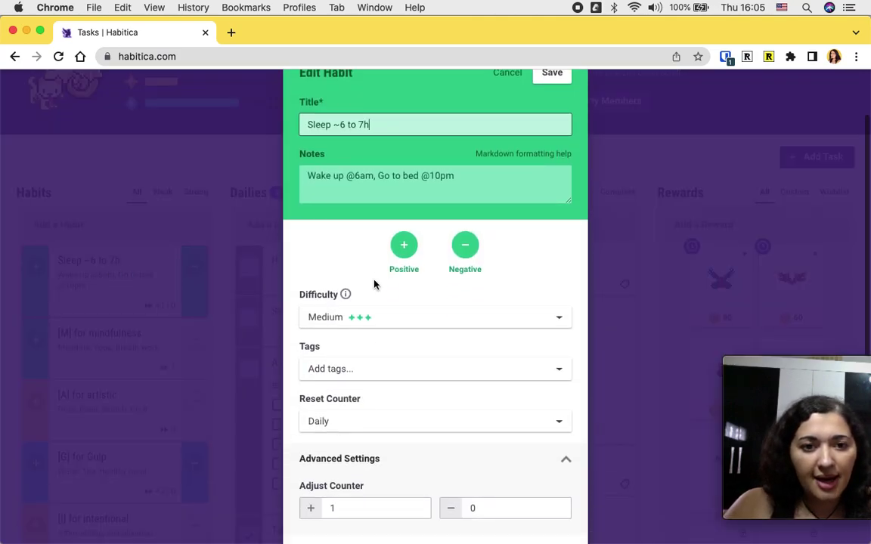
click(457, 246)
click(465, 246)
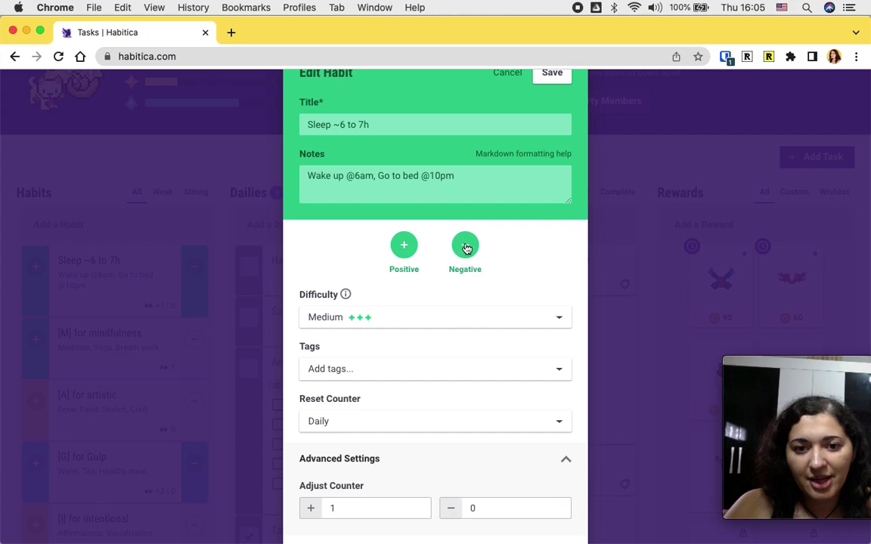
click(414, 250)
click(415, 250)
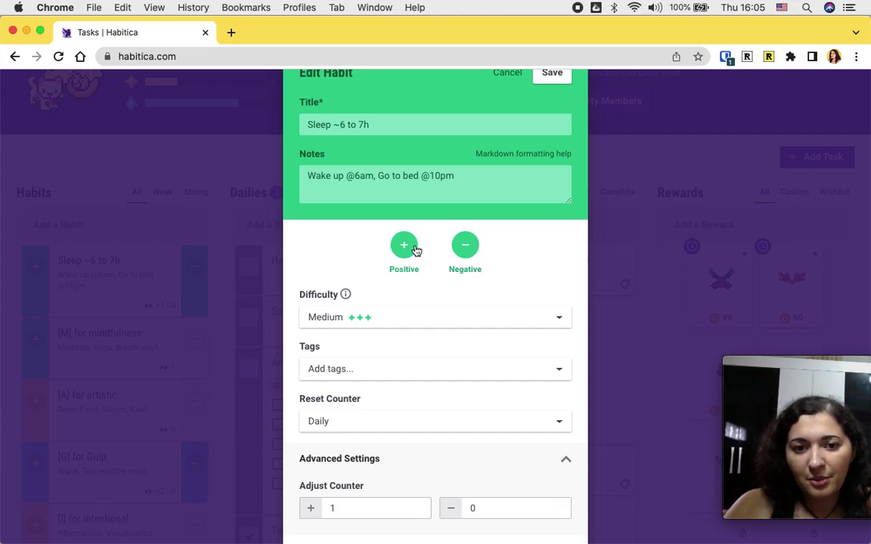
click(477, 252)
click(412, 250)
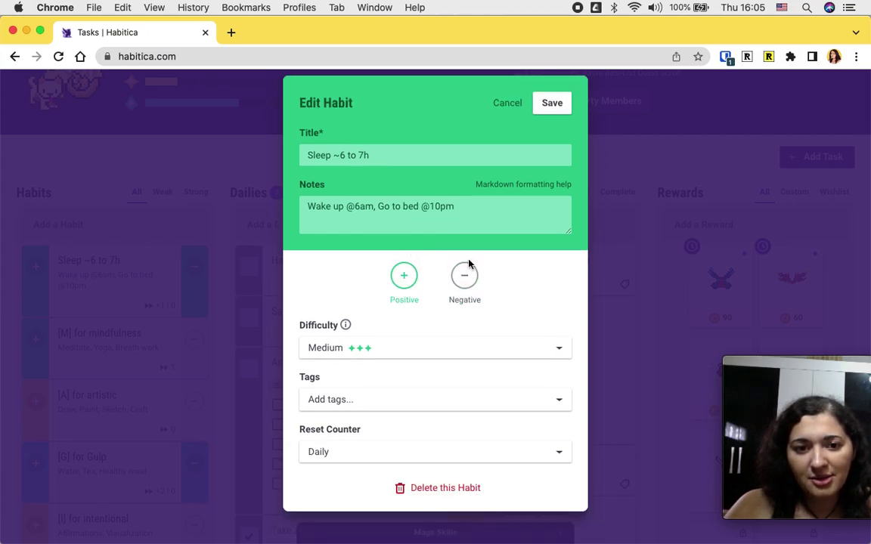
click(465, 284)
click(407, 288)
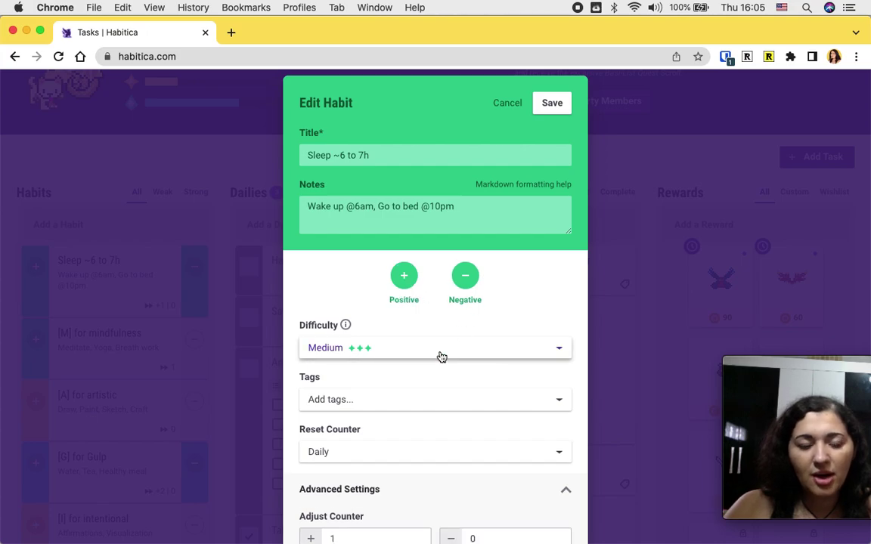
Review the difficulty levels, tags and counter settings of the "Sleep ~6 to 7h" habit and close it without saving.
scroll(441, 355, down, 2)
click(382, 242)
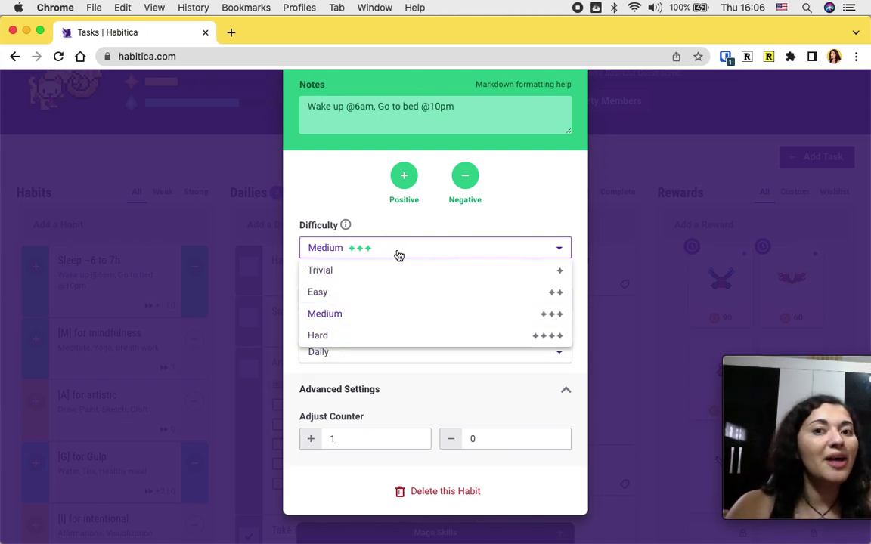
click(345, 208)
click(343, 302)
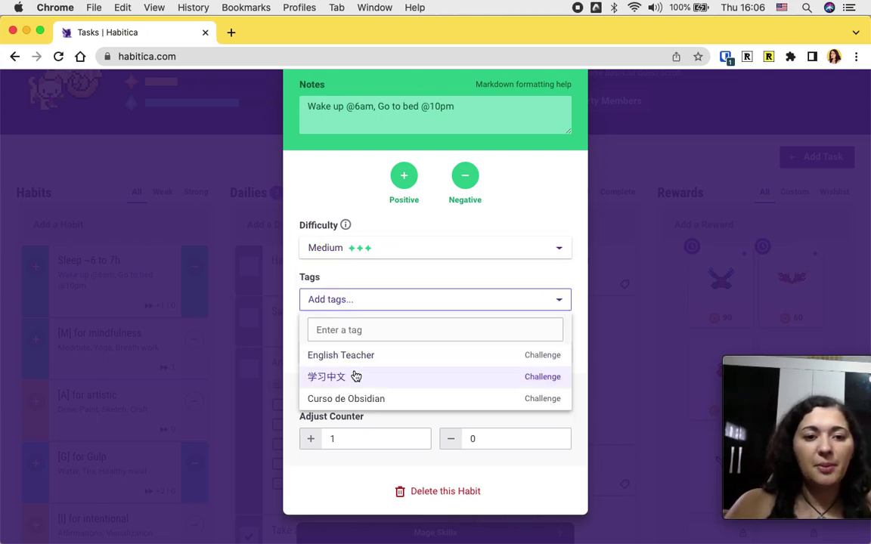
click(317, 249)
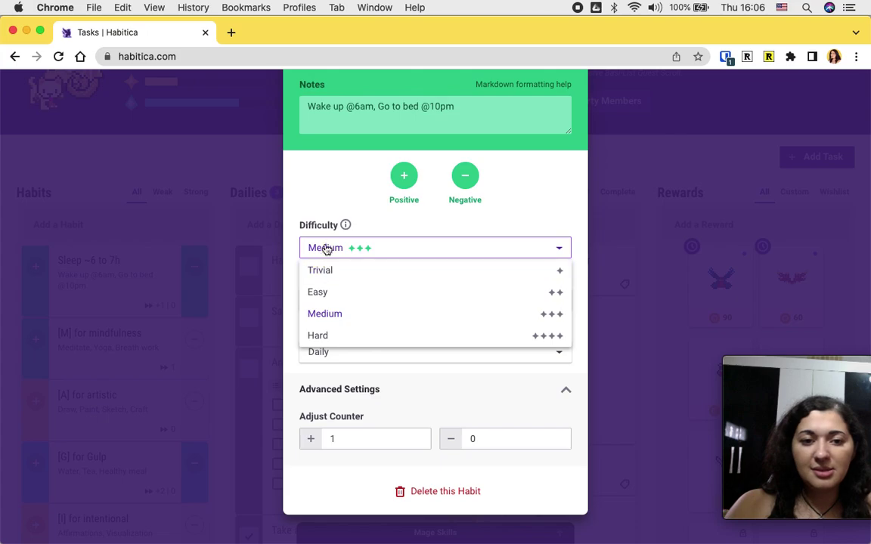
click(324, 247)
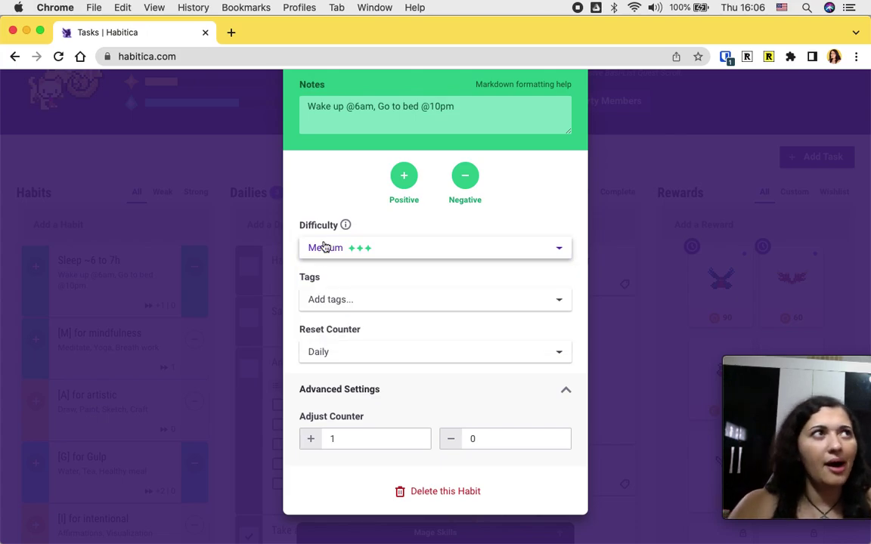
click(337, 303)
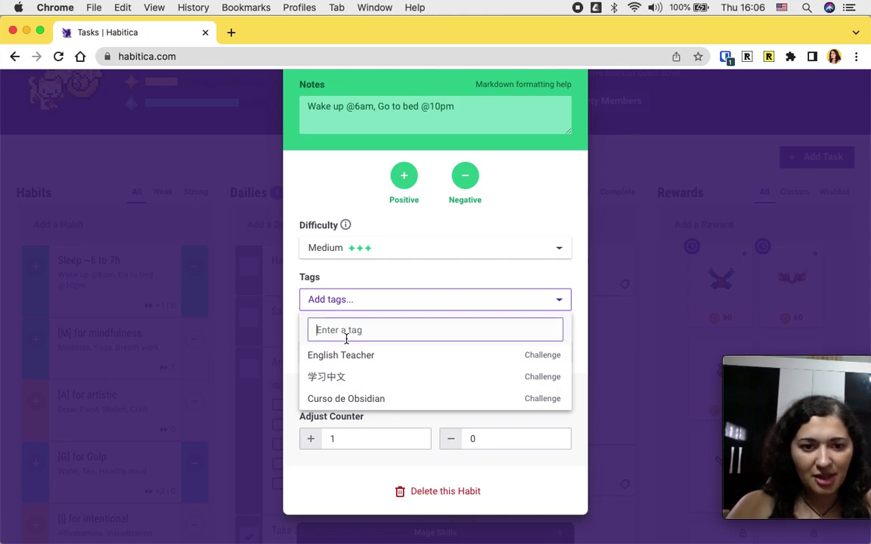
click(338, 278)
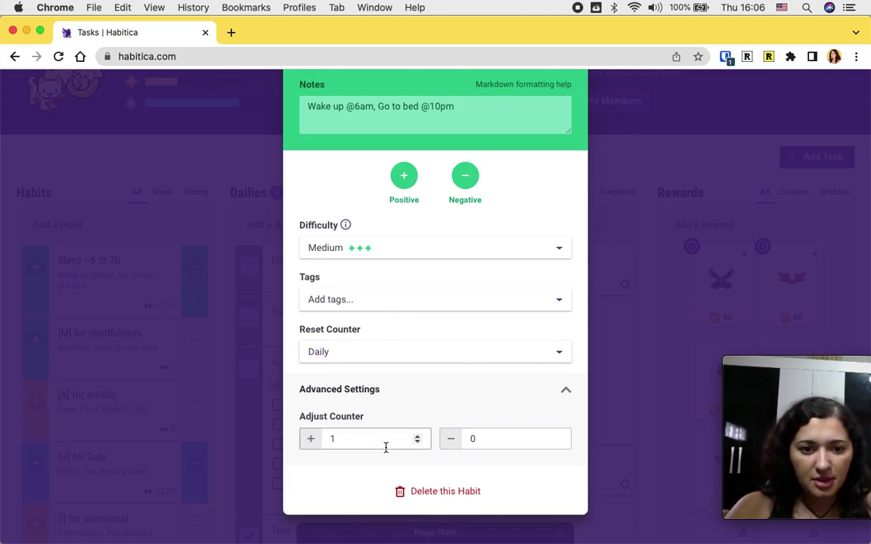
scroll(492, 302, up, 4)
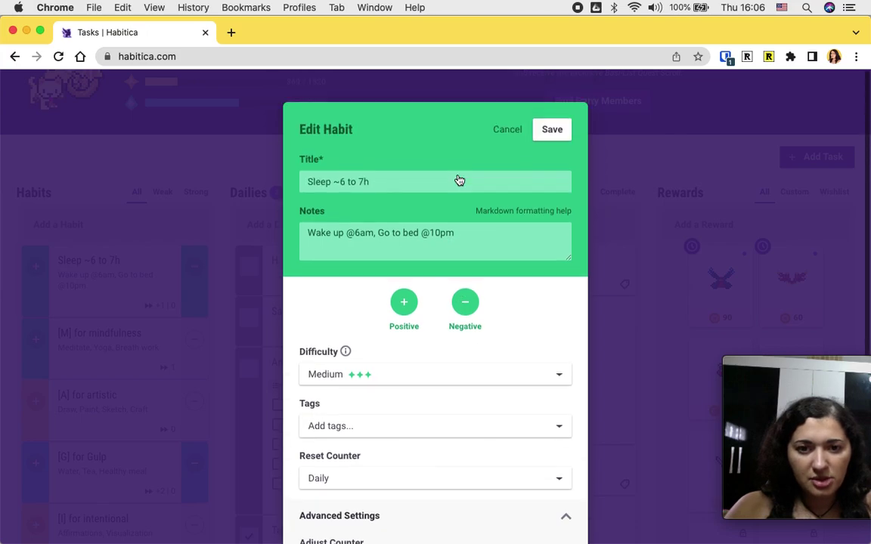
click(503, 131)
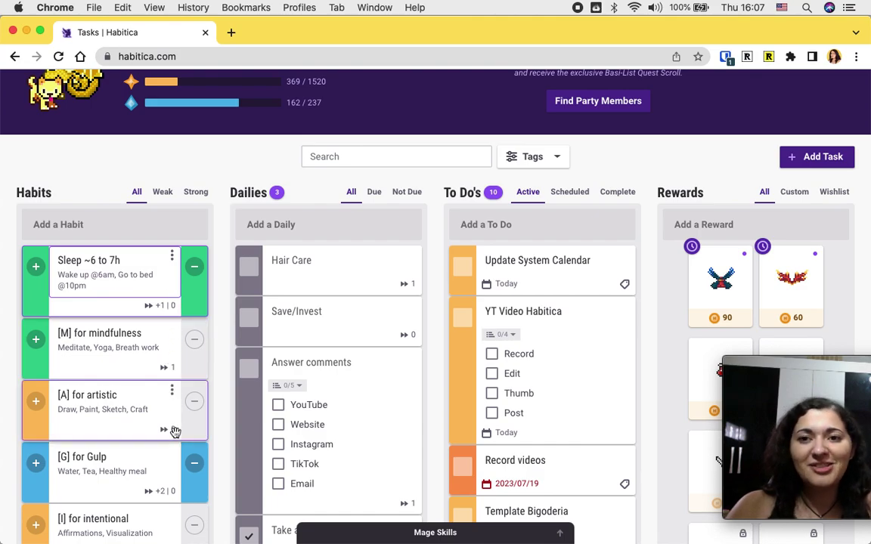
Look over the task columns and collapse the checklist of the "YT Video Habitica" to-do.
scroll(174, 435, down, 2)
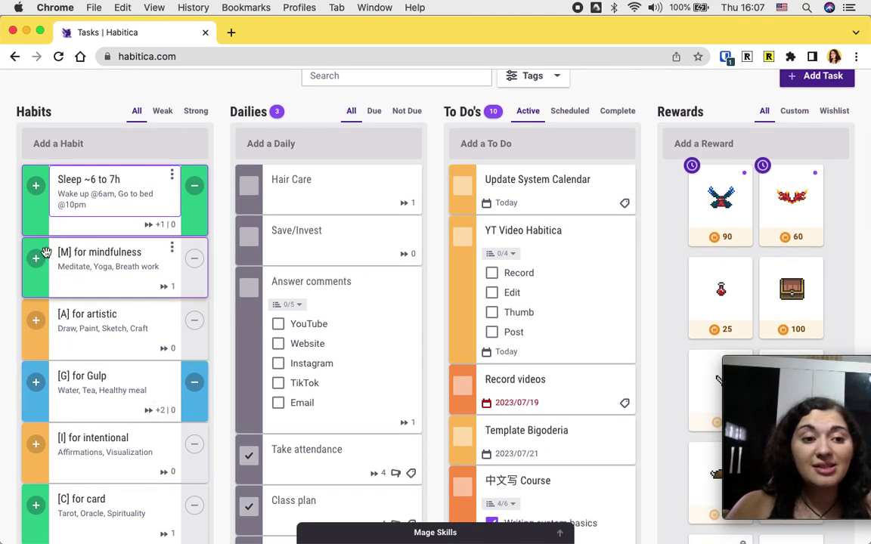
scroll(38, 254, up, 3)
scroll(44, 234, down, 2)
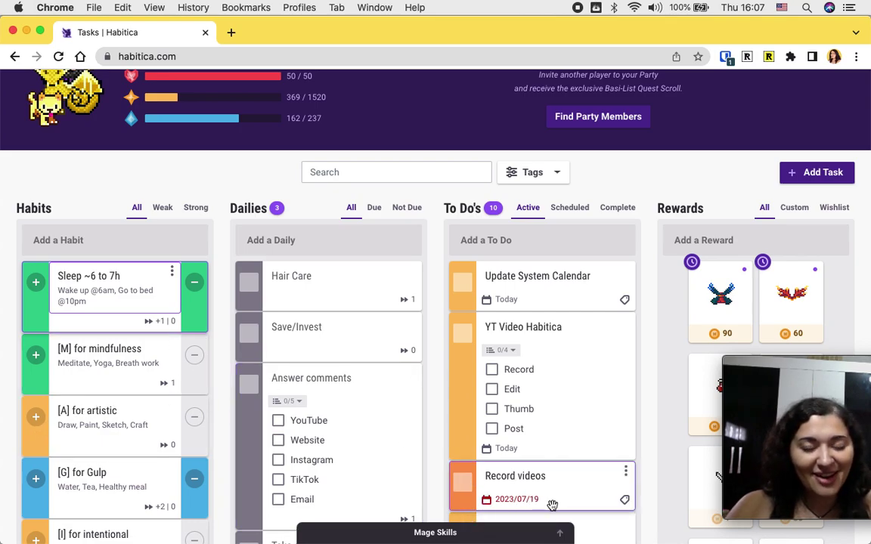
click(511, 353)
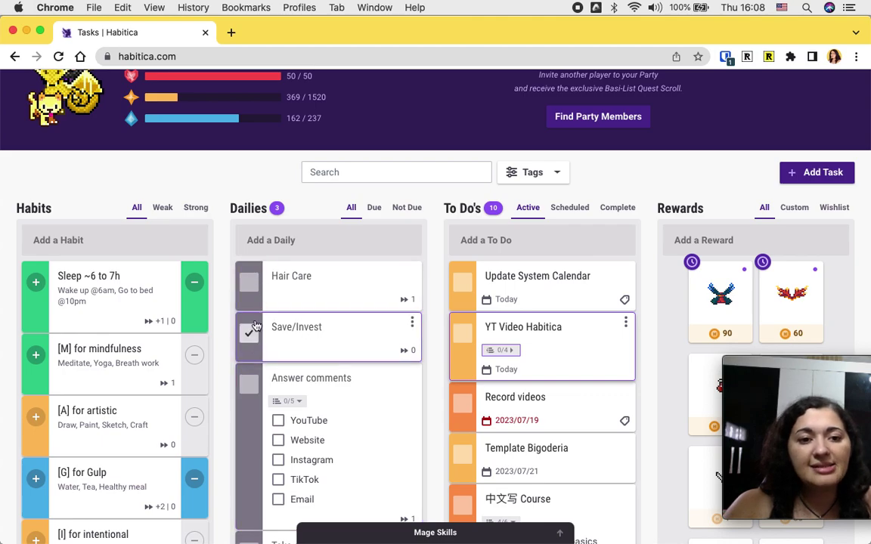
Open the daily "Hair Care", review its start date, repeat options and repeat interval, and close it without saving.
click(298, 281)
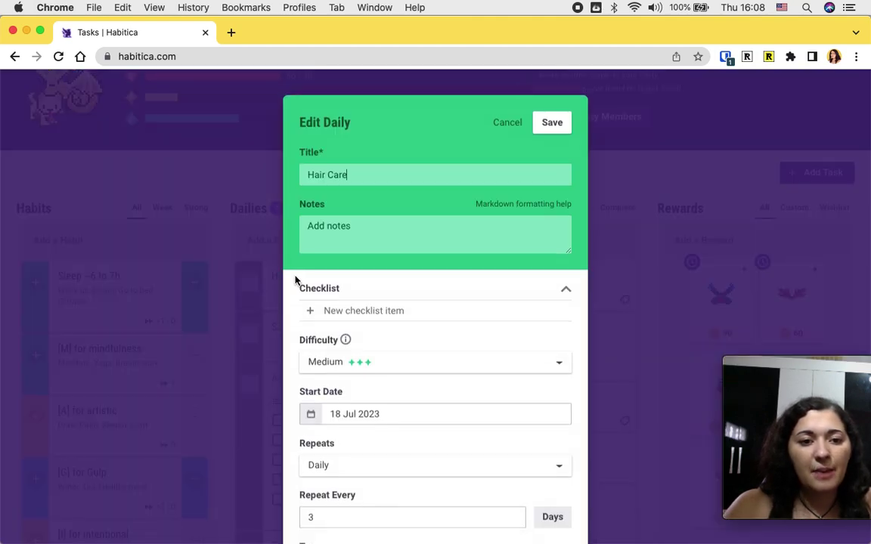
scroll(412, 346, down, 3)
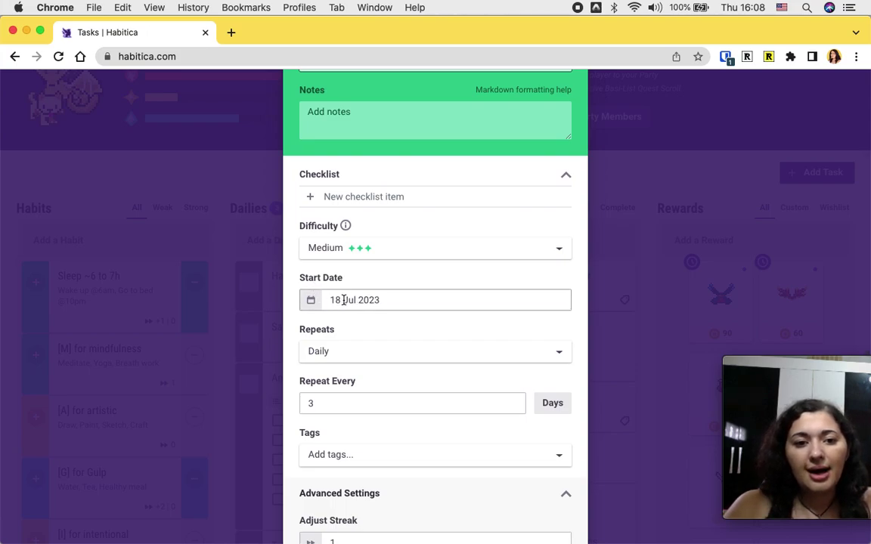
scroll(342, 302, down, 1)
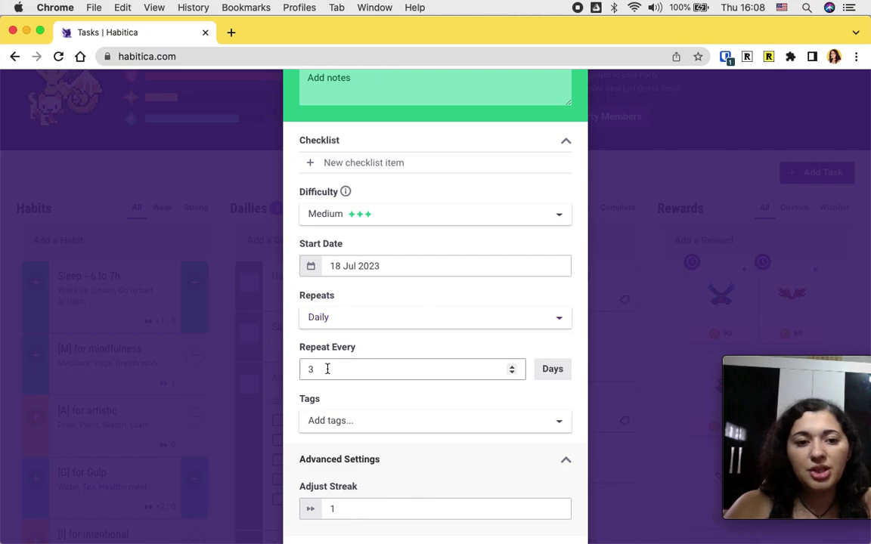
scroll(322, 367, up, 4)
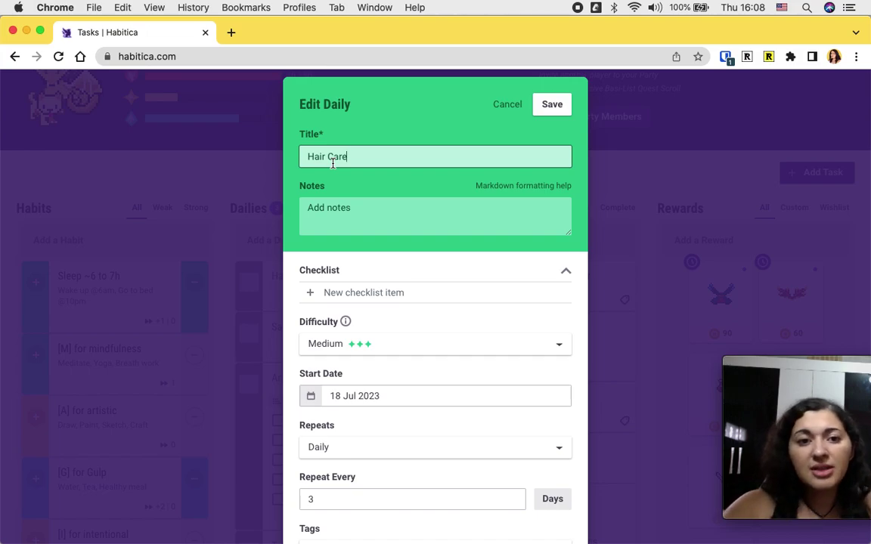
scroll(370, 408, down, 1)
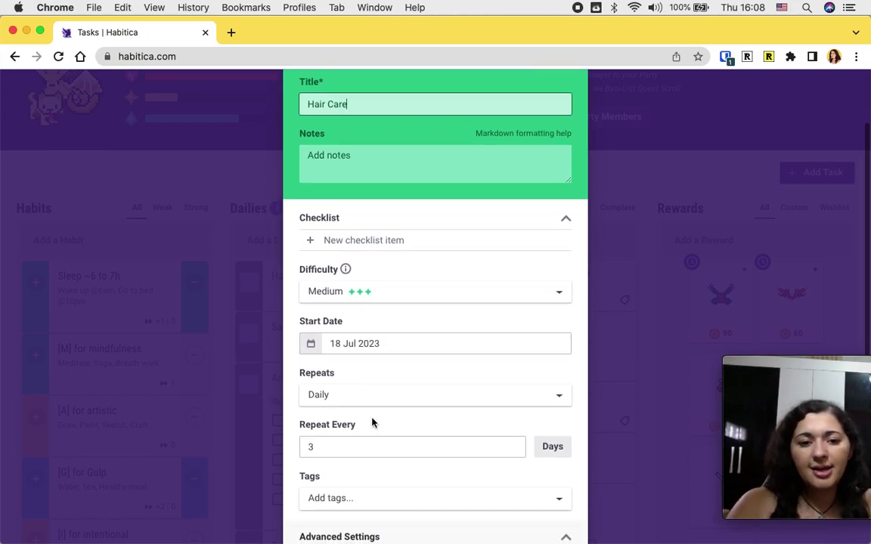
scroll(355, 440, down, 2)
click(316, 338)
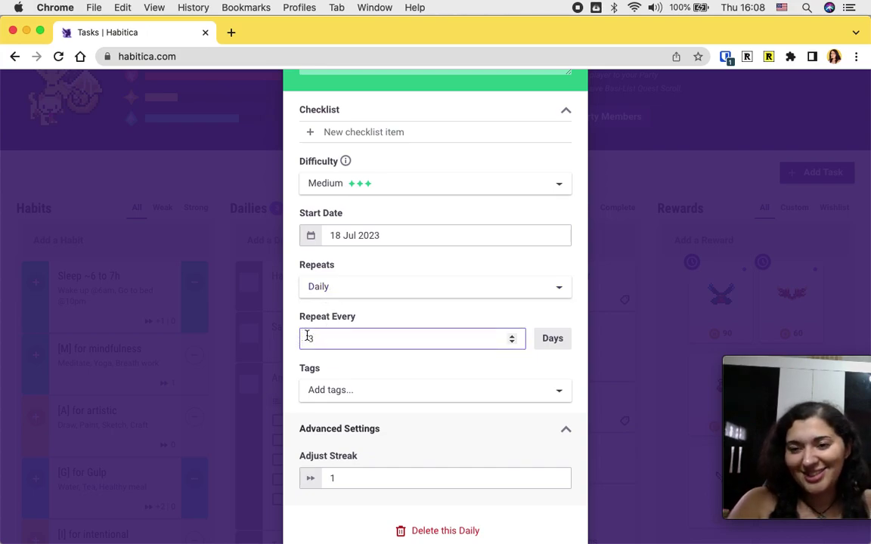
click(352, 294)
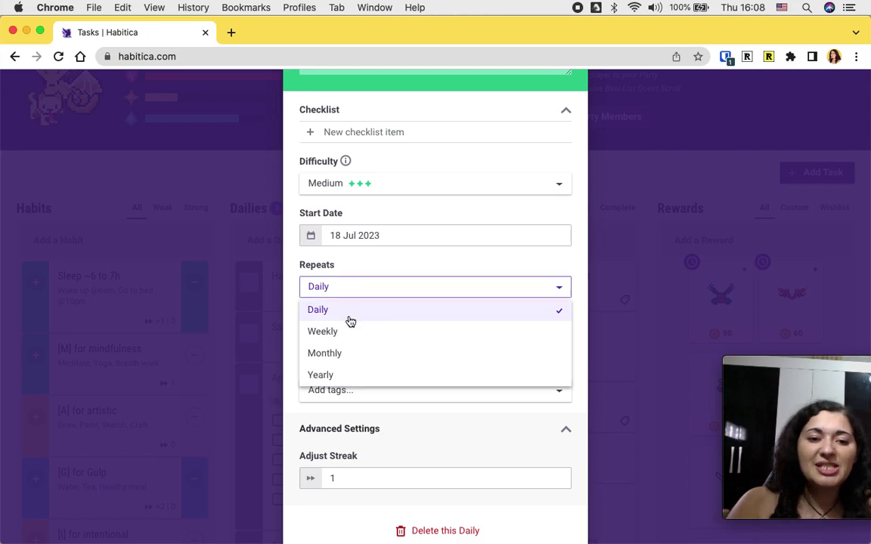
click(350, 262)
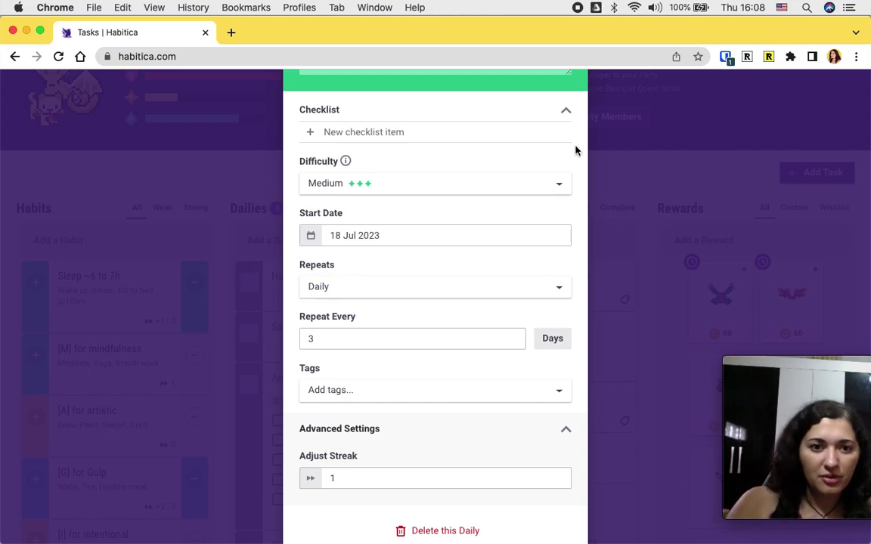
scroll(582, 151, up, 3)
click(509, 130)
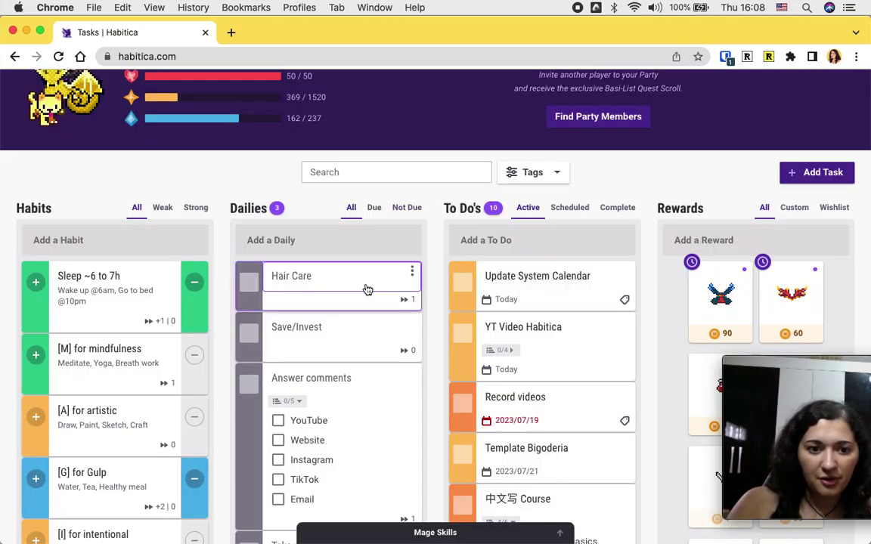
Open the daily "Class plan", review its weekly schedule, repeat days and tags, and close it without saving.
scroll(322, 346, down, 5)
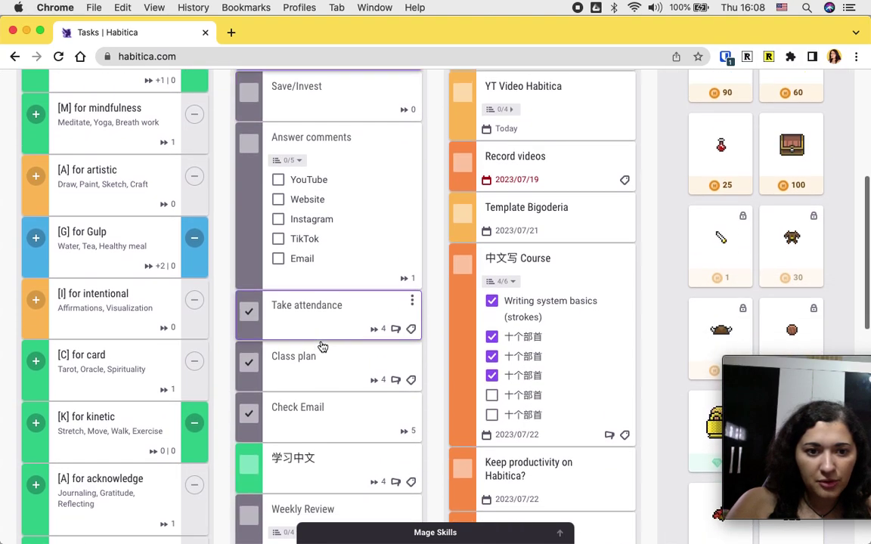
click(302, 346)
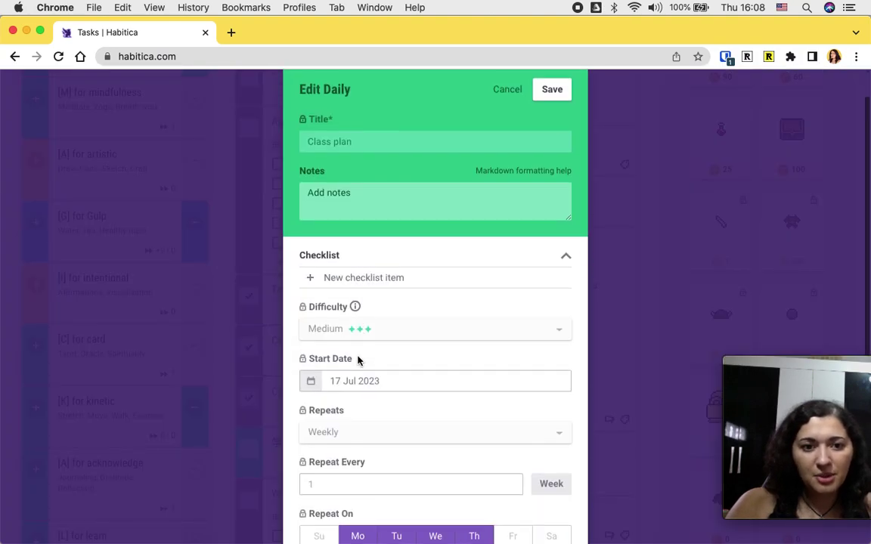
scroll(357, 360, down, 2)
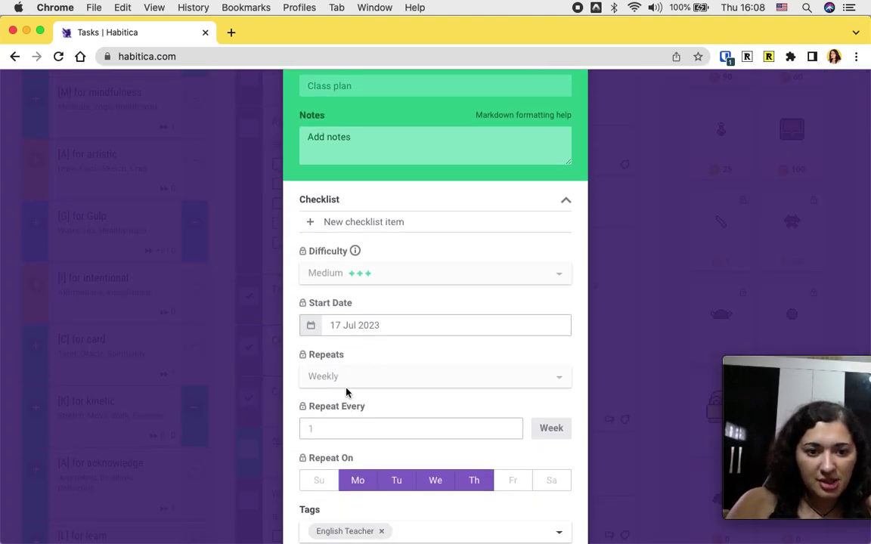
scroll(342, 401, down, 2)
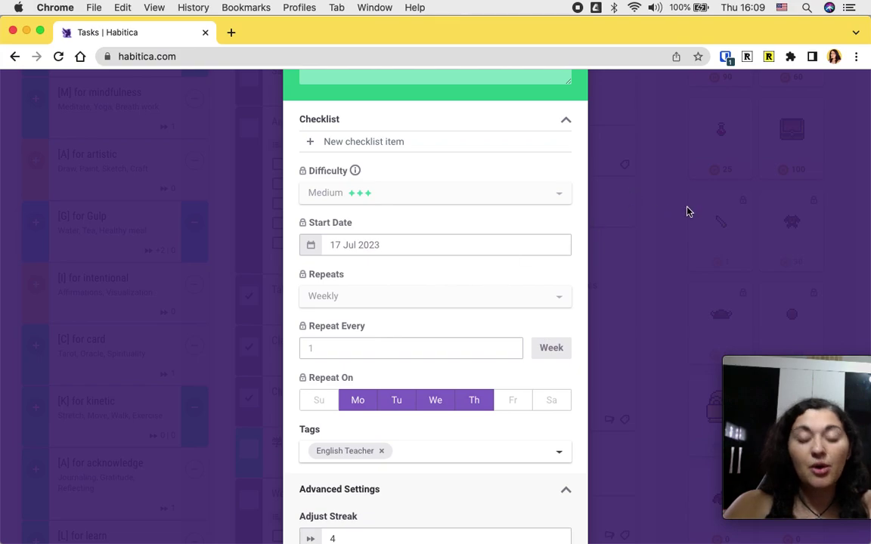
scroll(630, 122, up, 4)
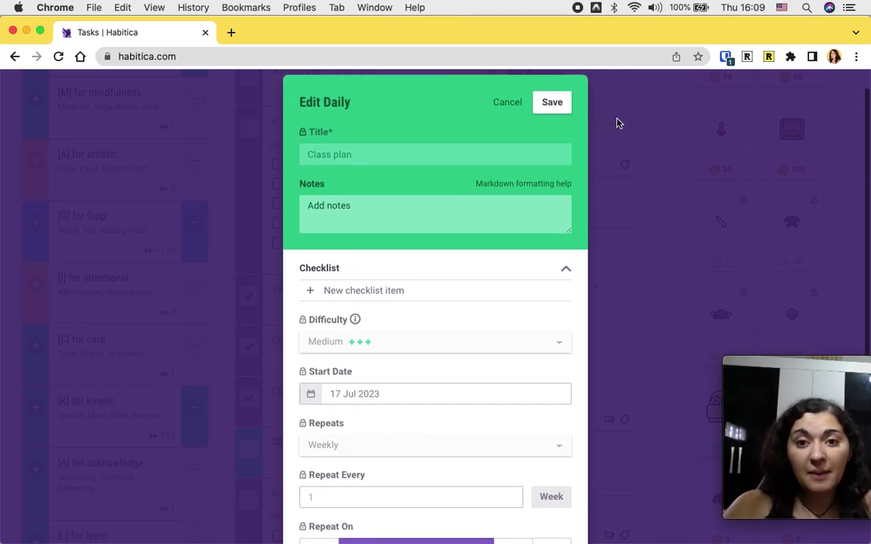
click(508, 102)
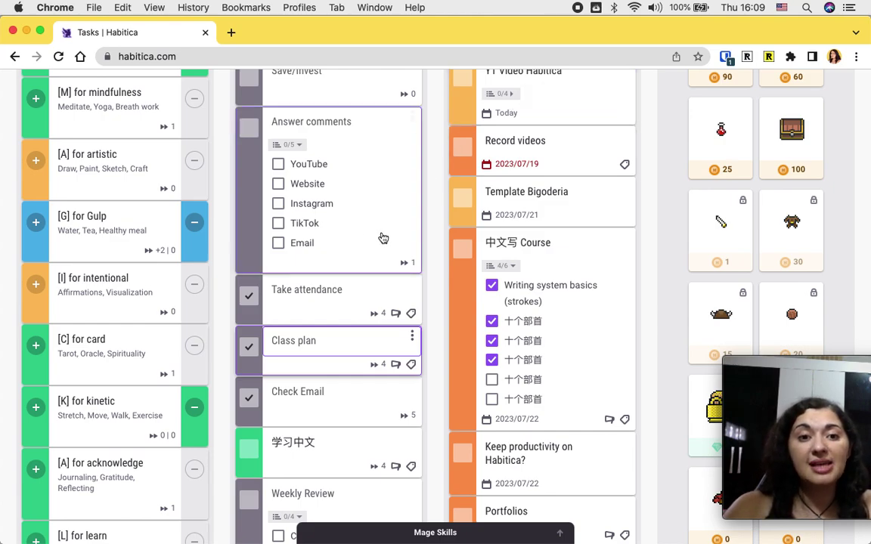
Open the daily "Monthly Review" and examine its checklist, difficulty, start date and available repeat options.
scroll(319, 364, down, 5)
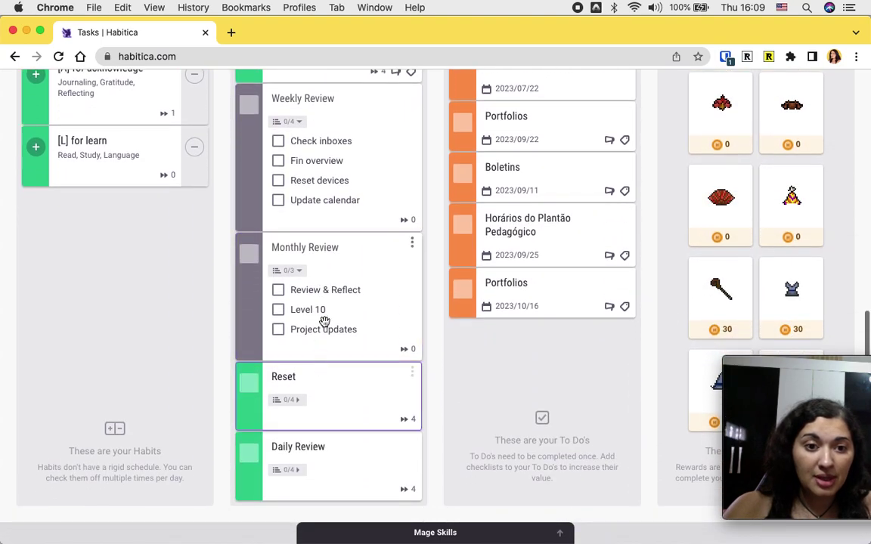
click(335, 248)
scroll(403, 328, down, 3)
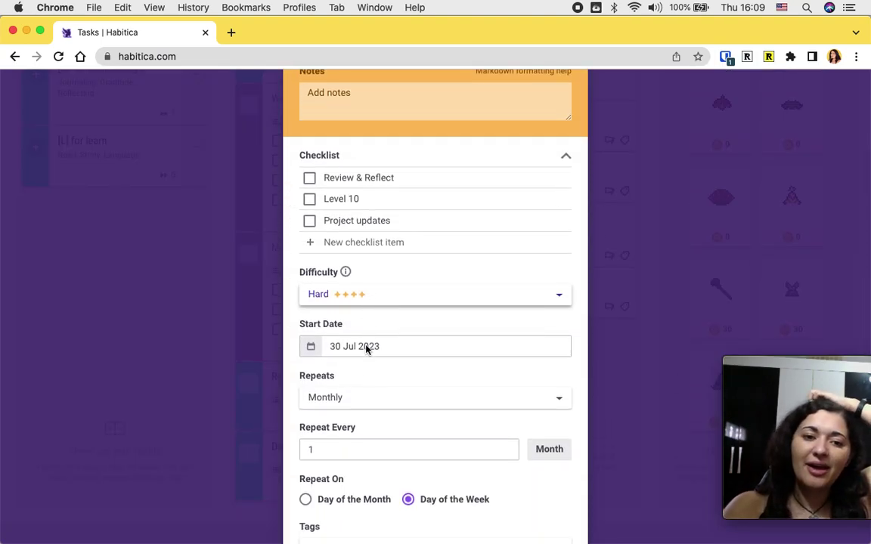
scroll(355, 391, down, 2)
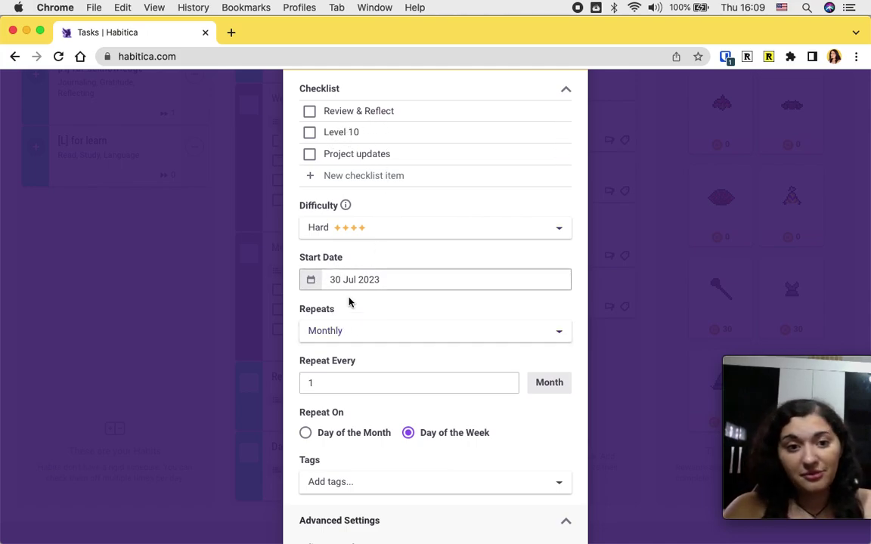
click(355, 338)
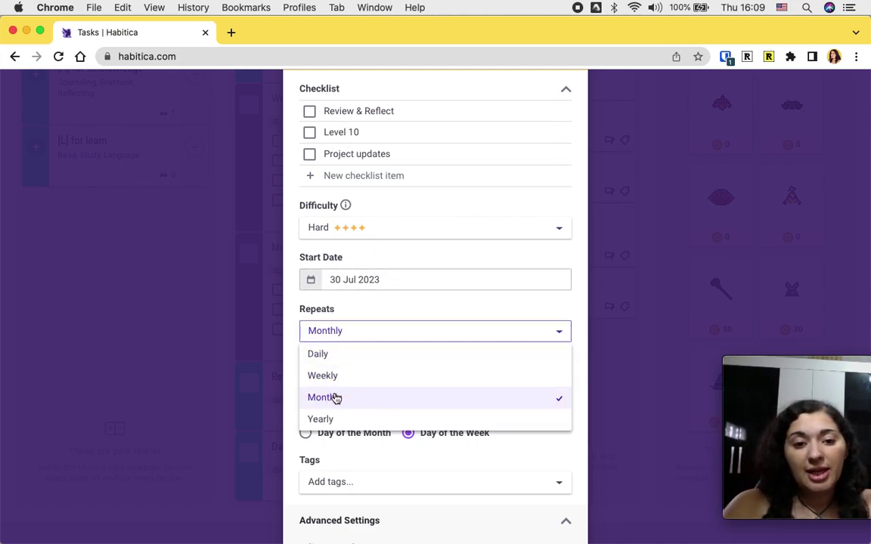
click(358, 305)
scroll(349, 382, down, 1)
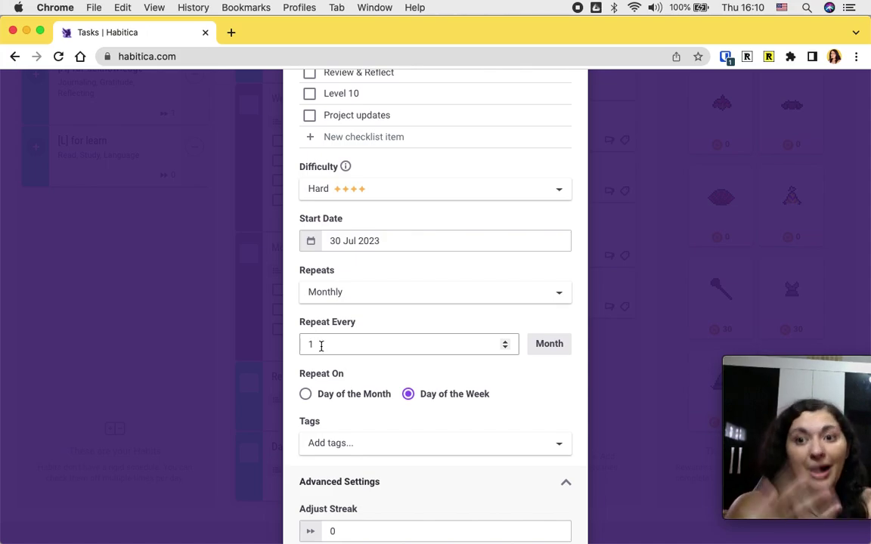
Switch the "Monthly Review" repetition to Day of the Month and back to Day of the Week, and close it without saving.
click(358, 396)
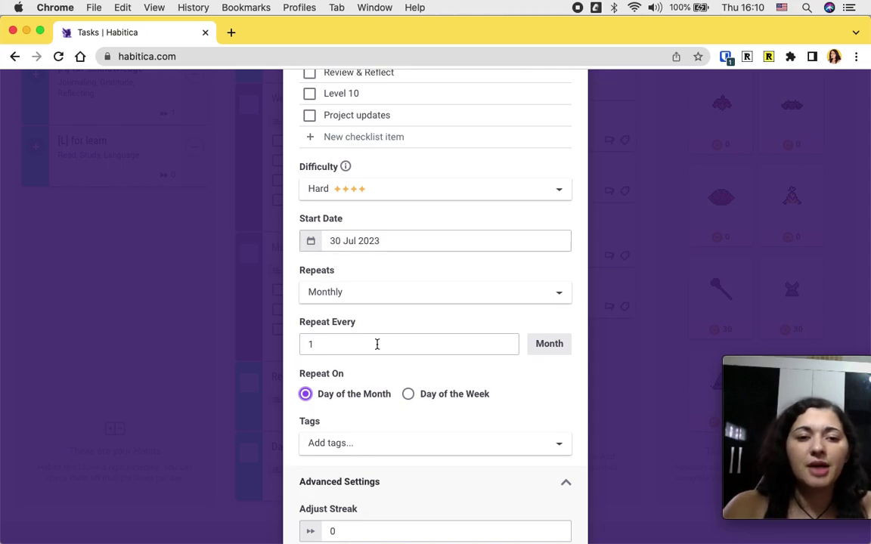
click(444, 393)
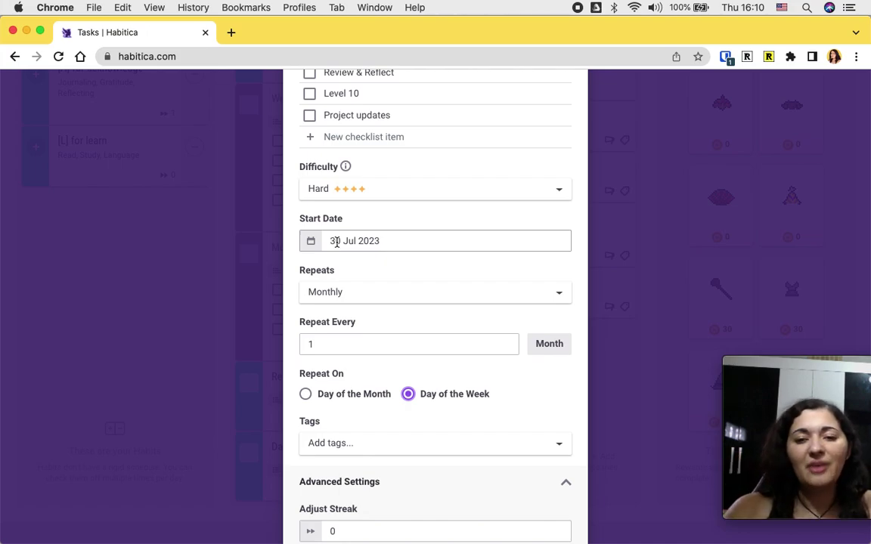
scroll(370, 392, down, 1)
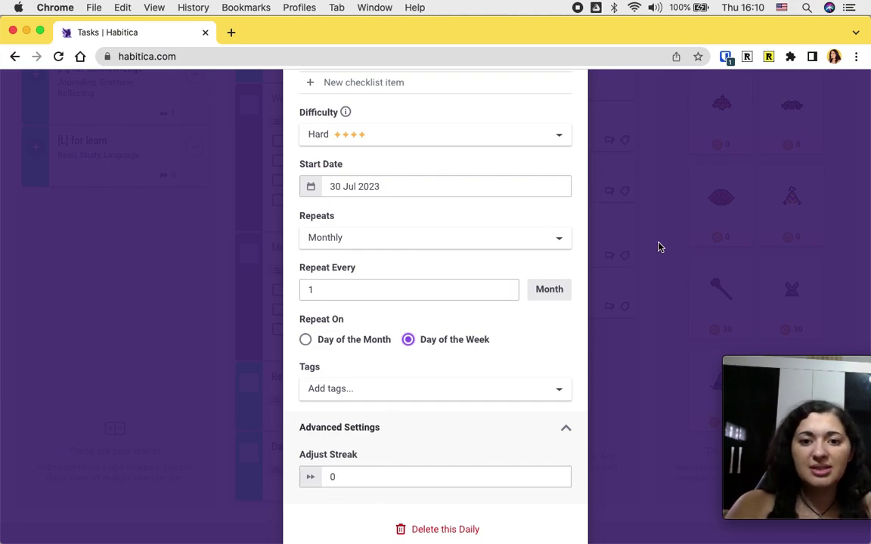
scroll(604, 201, up, 5)
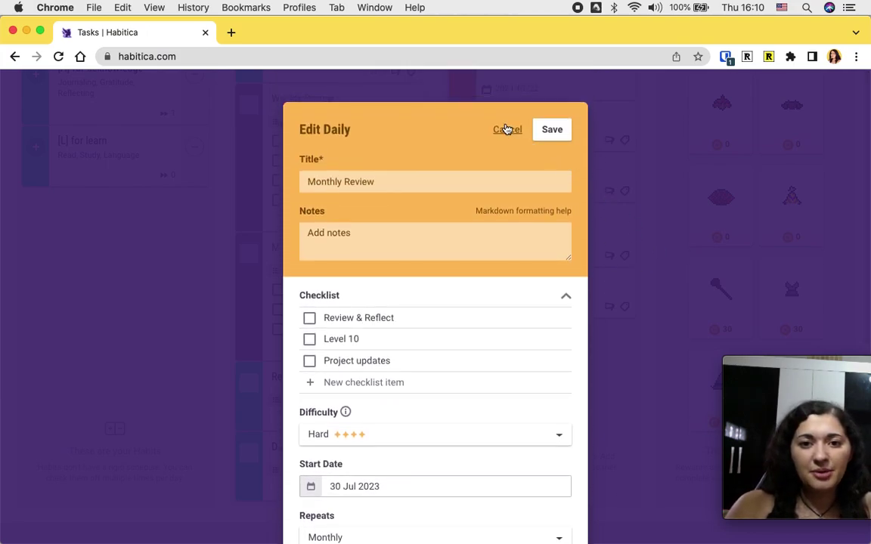
click(506, 129)
Filter the Dailies column to show only the due dailies.
scroll(245, 361, up, 10)
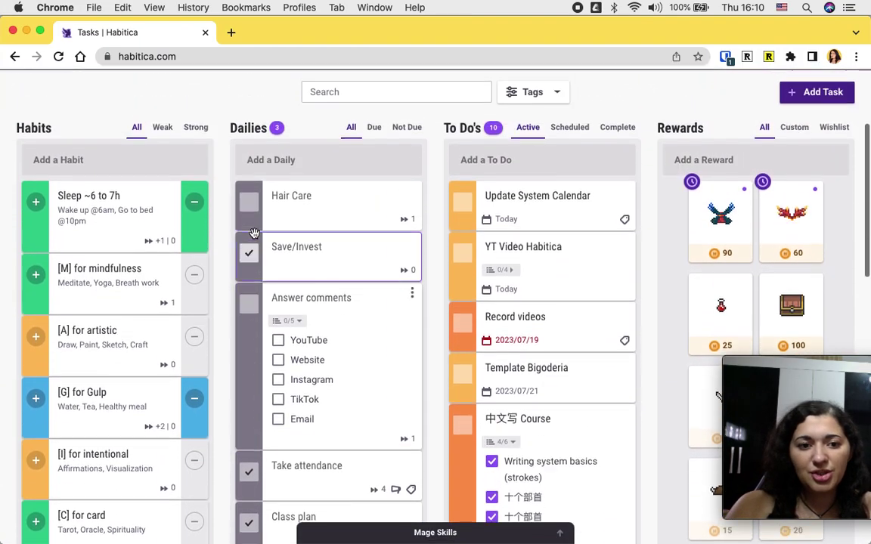
scroll(254, 233, up, 3)
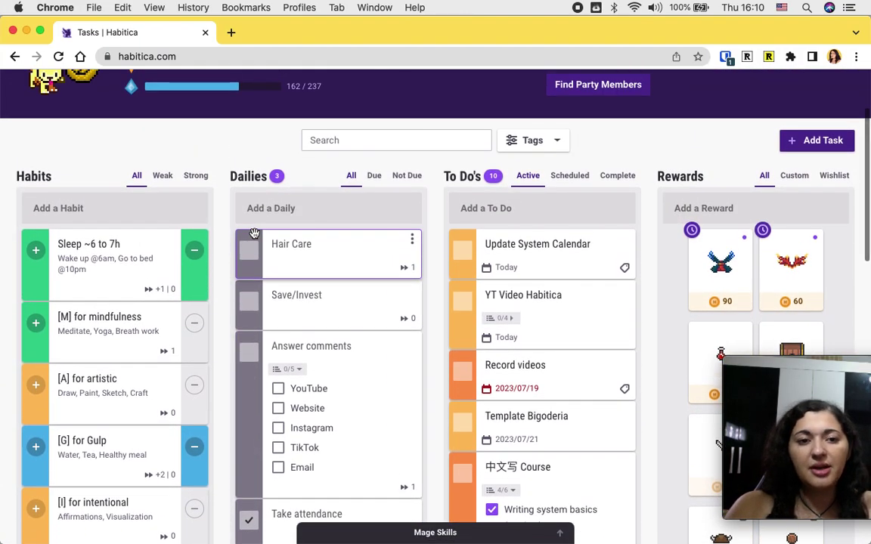
click(374, 177)
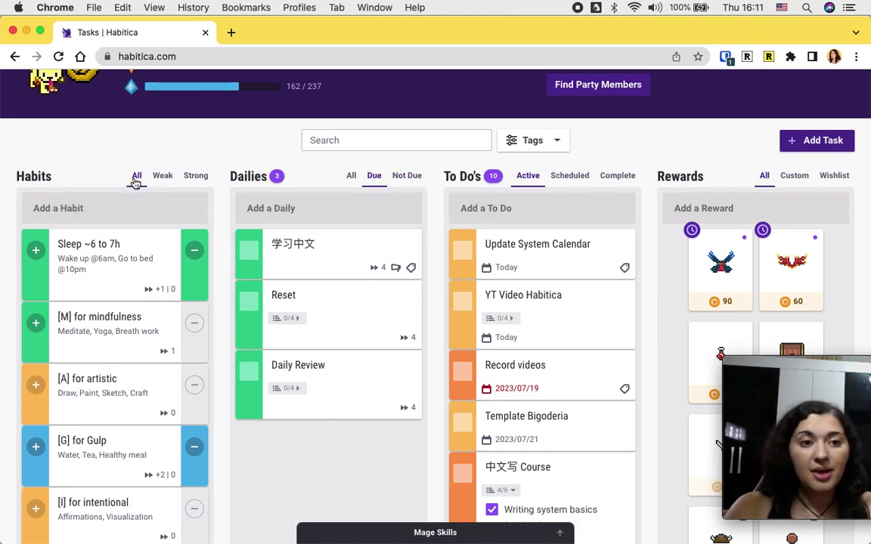
View only the weak habits, switch to the strong ones, and return to showing all habits.
click(163, 178)
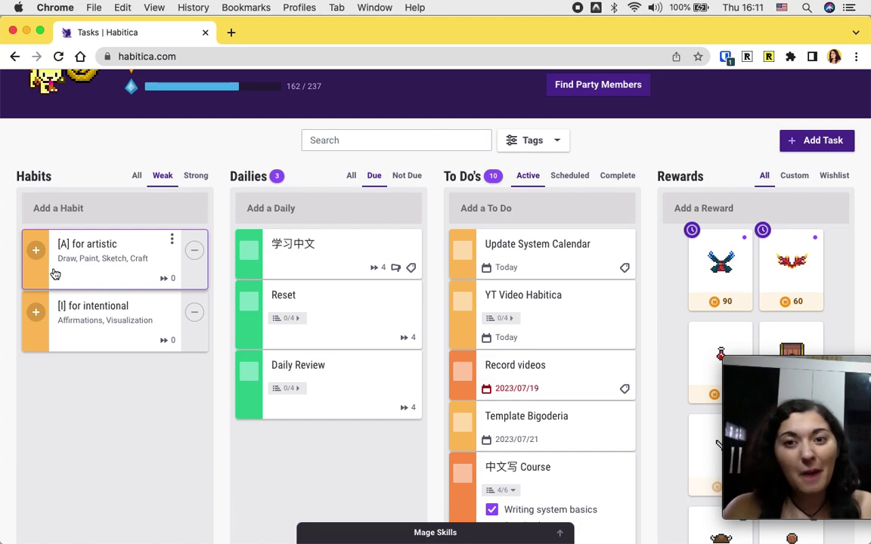
click(195, 175)
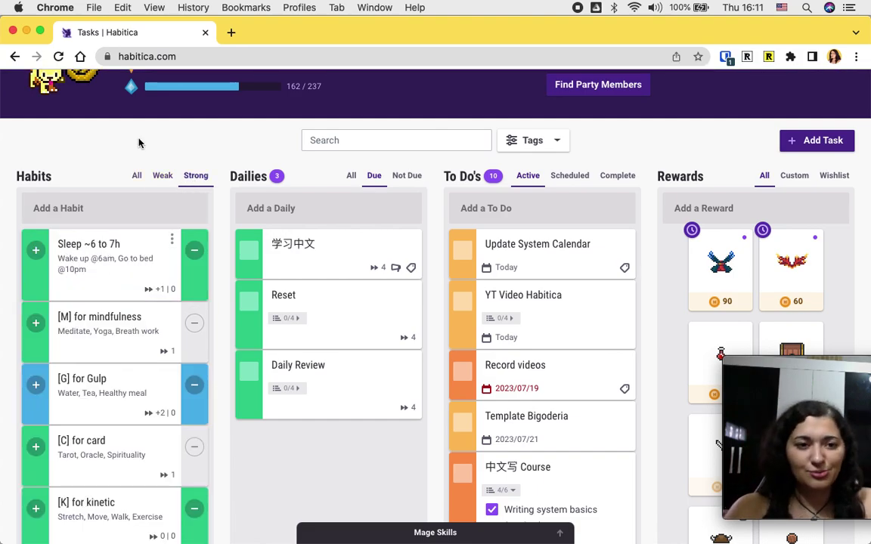
click(137, 175)
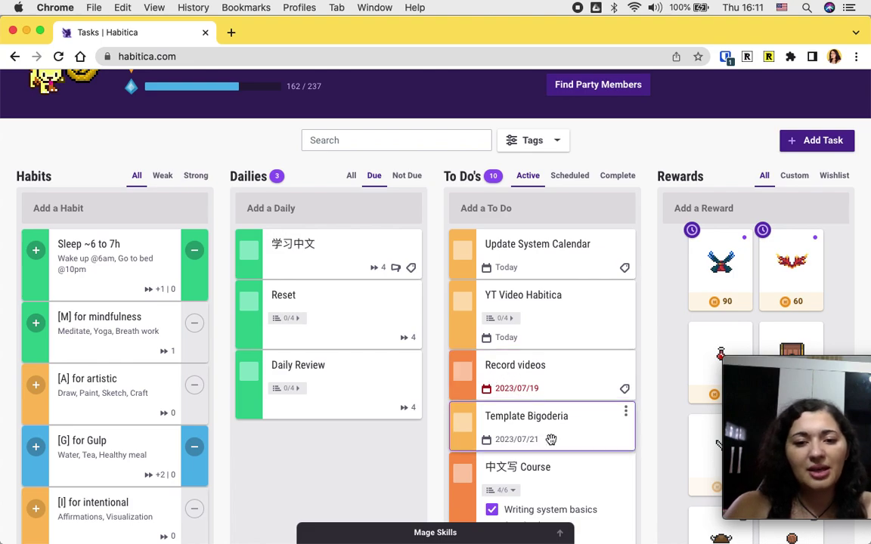
Look over the active to-dos, open "Update System Calendar" to review its settings, and close it without saving.
scroll(511, 437, down, 4)
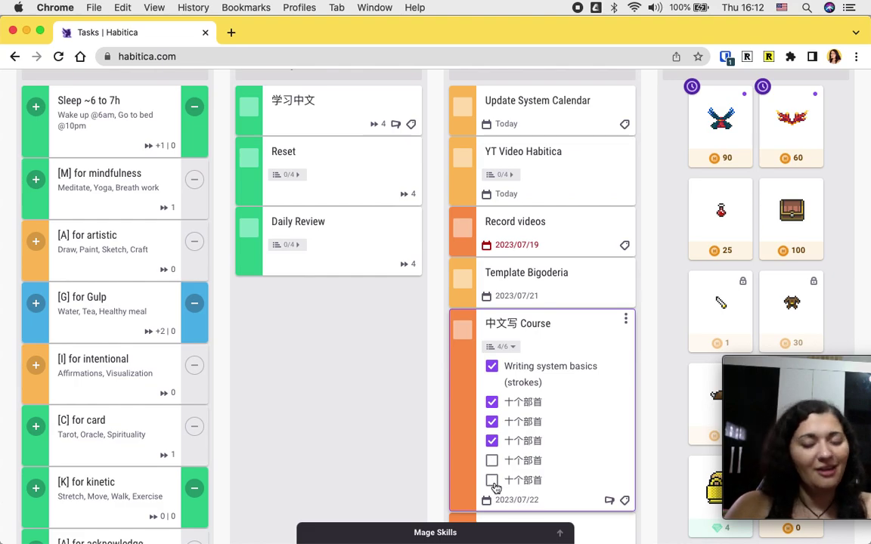
scroll(517, 351, up, 4)
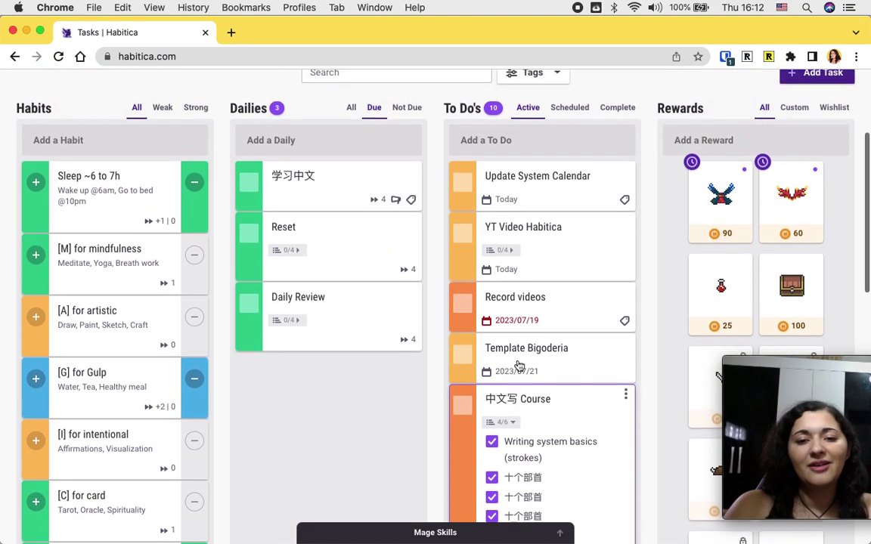
scroll(519, 366, up, 3)
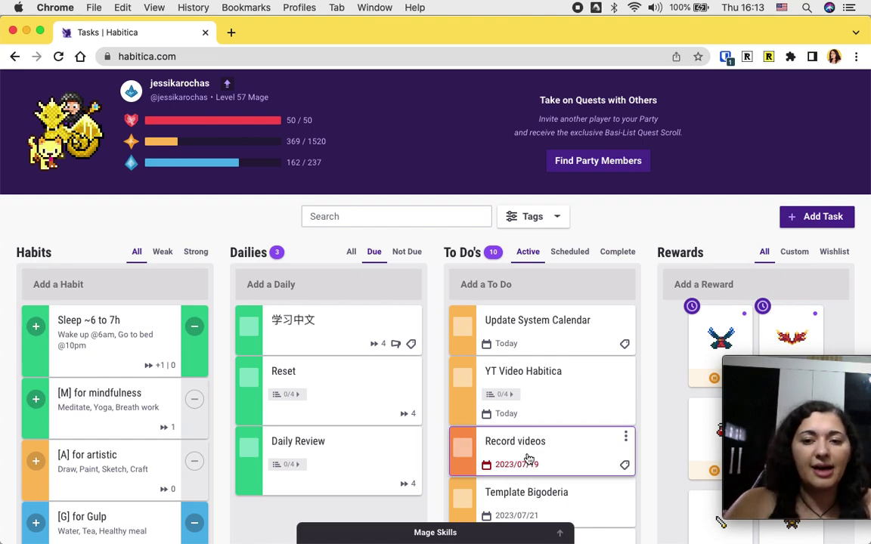
click(503, 319)
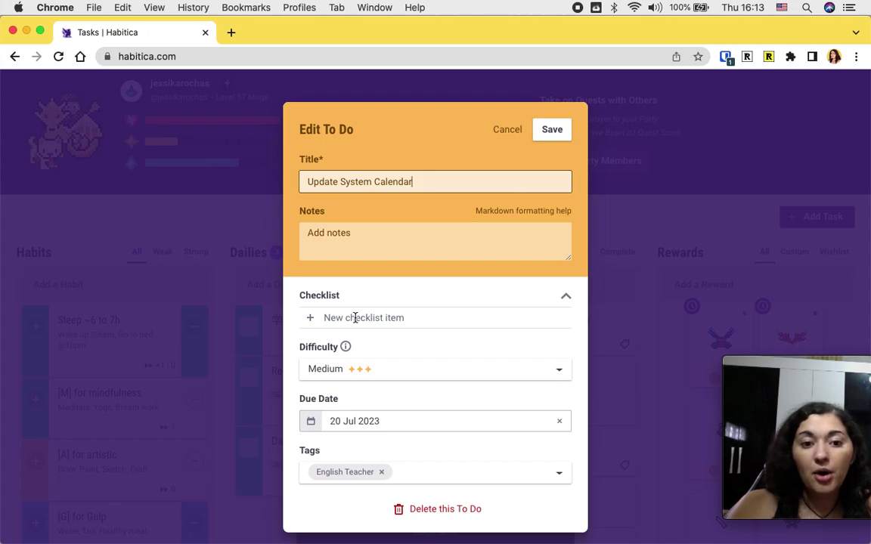
click(501, 129)
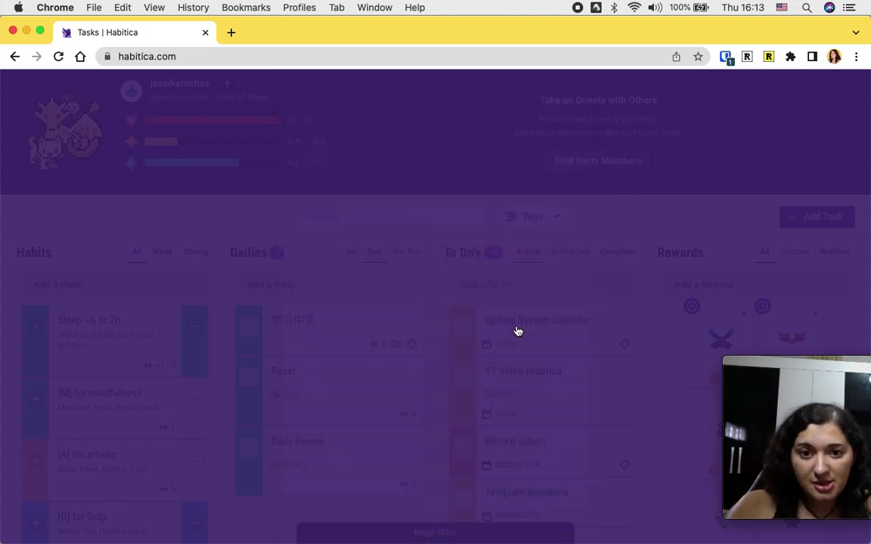
Open the "中文写 Course" to-do to review its checklist, difficulty, due date and tags, and close it without saving.
scroll(547, 412, down, 3)
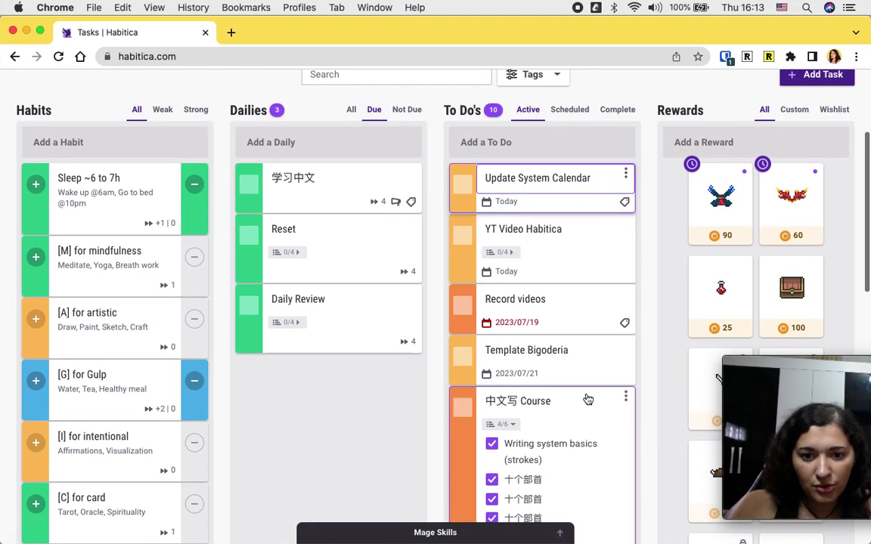
click(568, 411)
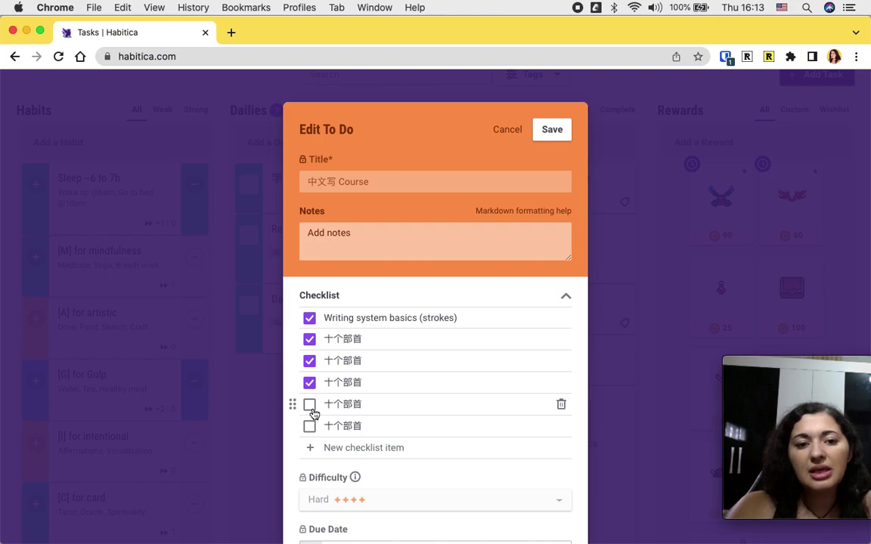
scroll(371, 457, down, 3)
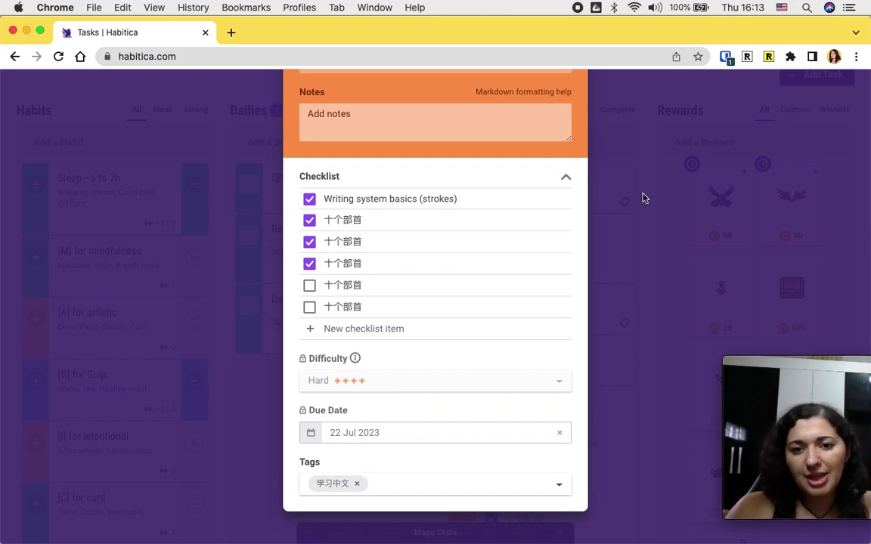
scroll(496, 187, up, 3)
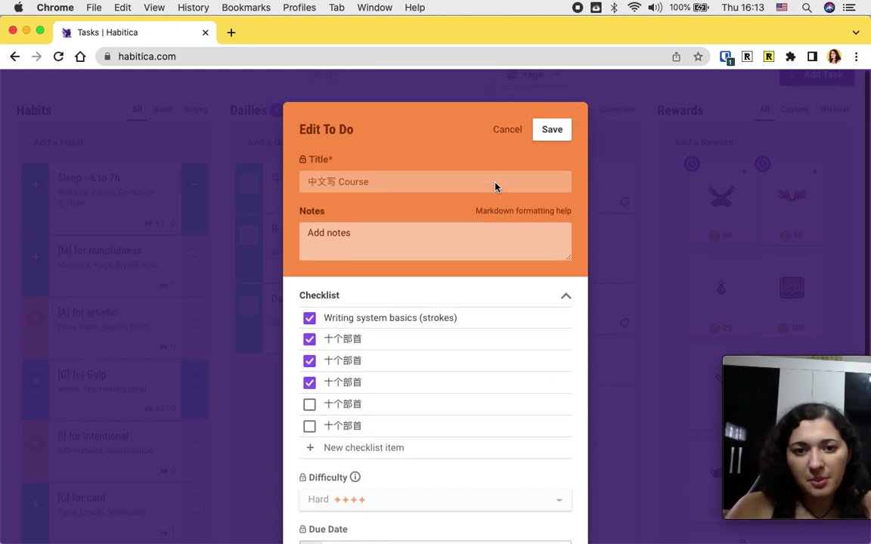
click(503, 130)
Show the tag filter options for challenges and tags, and close them without applying any filter.
scroll(587, 137, up, 2)
click(552, 127)
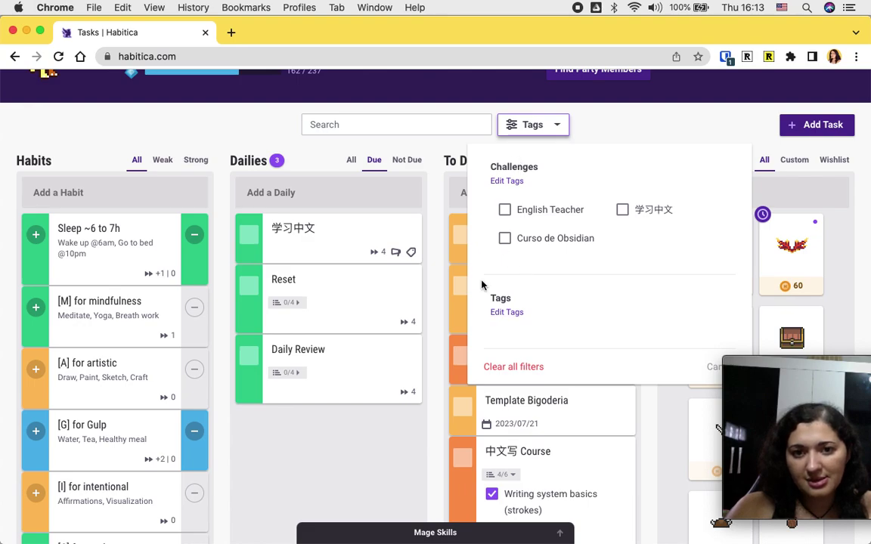
click(478, 185)
click(534, 128)
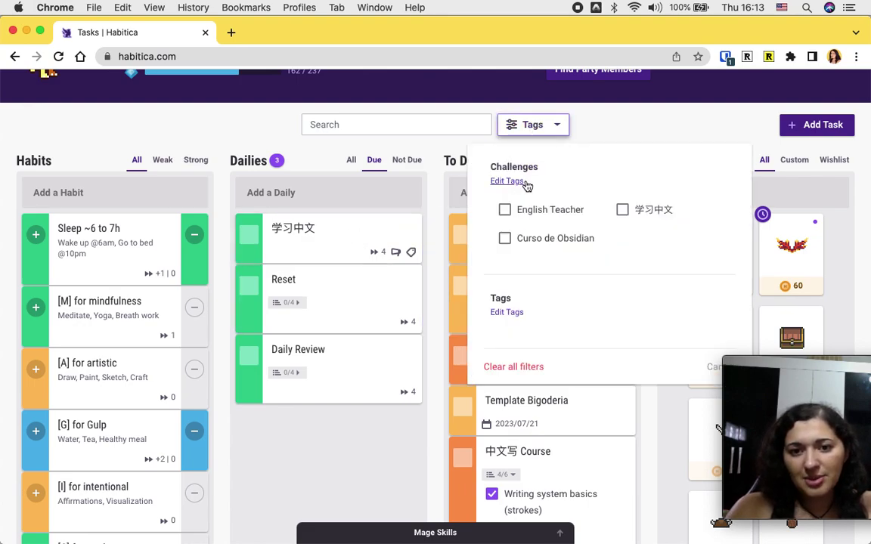
click(626, 120)
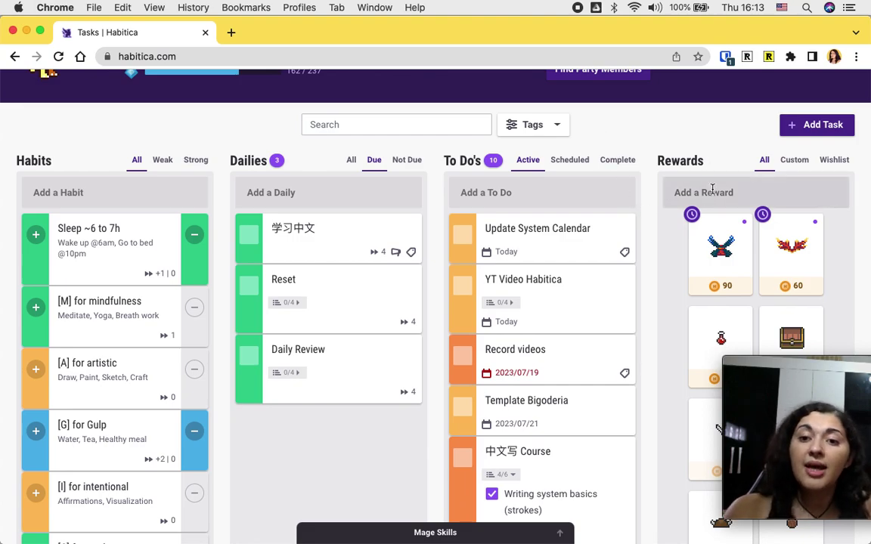
scroll(746, 303, down, 5)
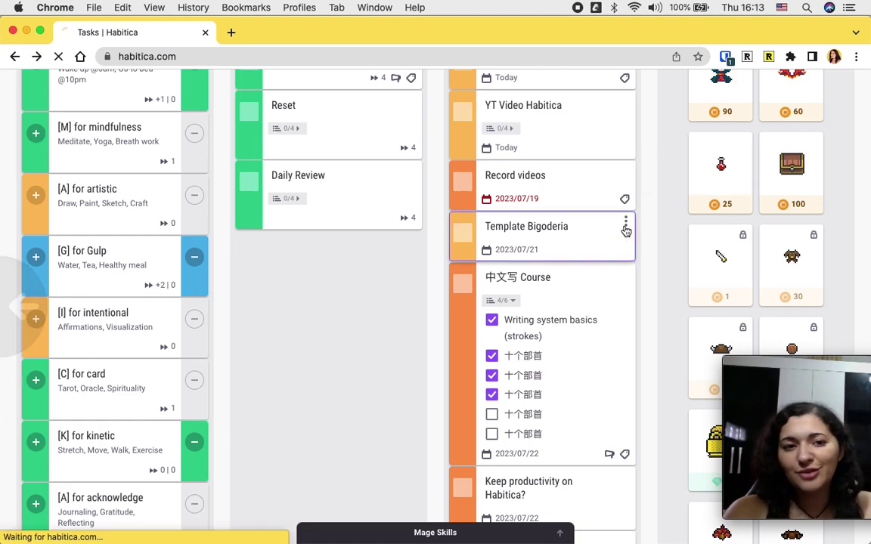
key(super+bracketleft)
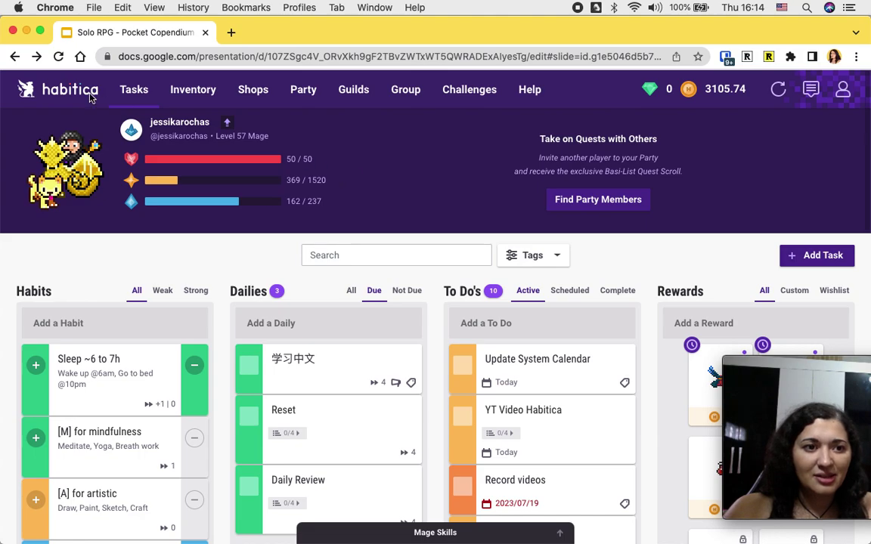
click(36, 59)
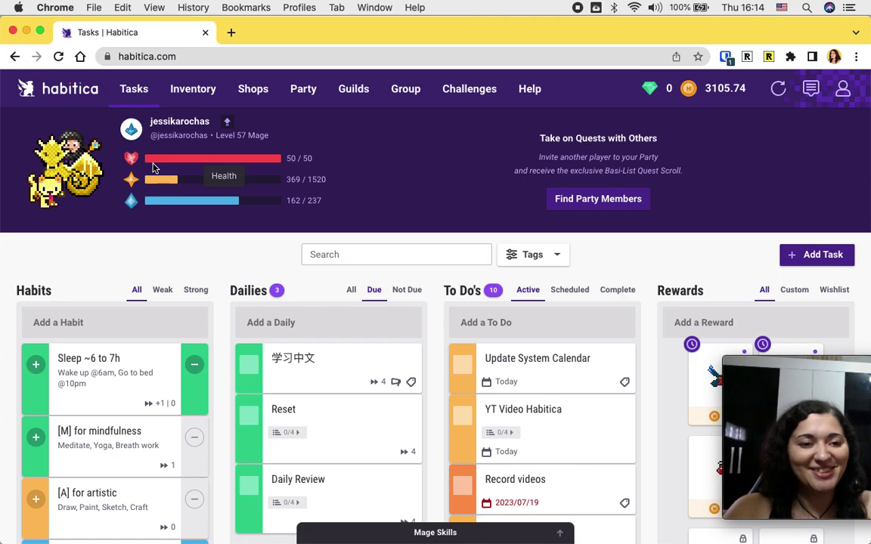
Look over the task board and the character's health, experience and mana bars, opening and closing the user profile.
scroll(152, 168, down, 1)
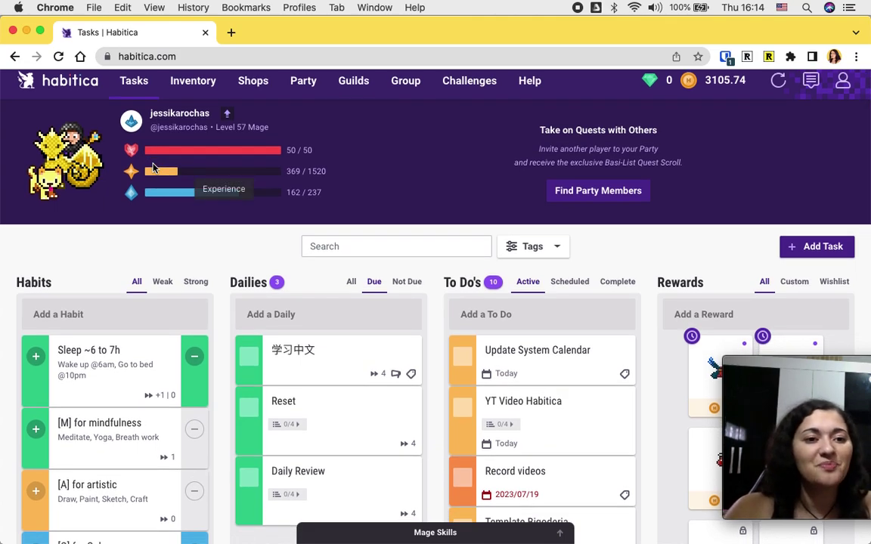
scroll(521, 250, down, 3)
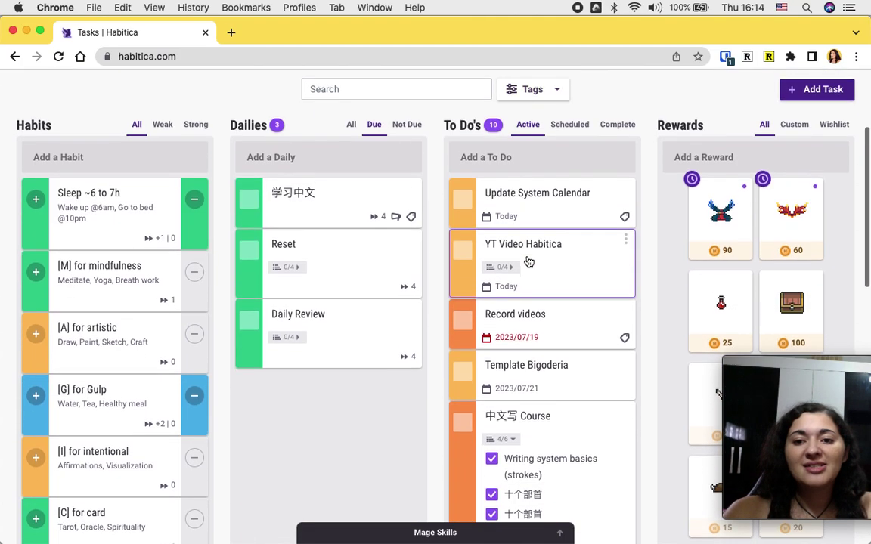
scroll(754, 243, up, 3)
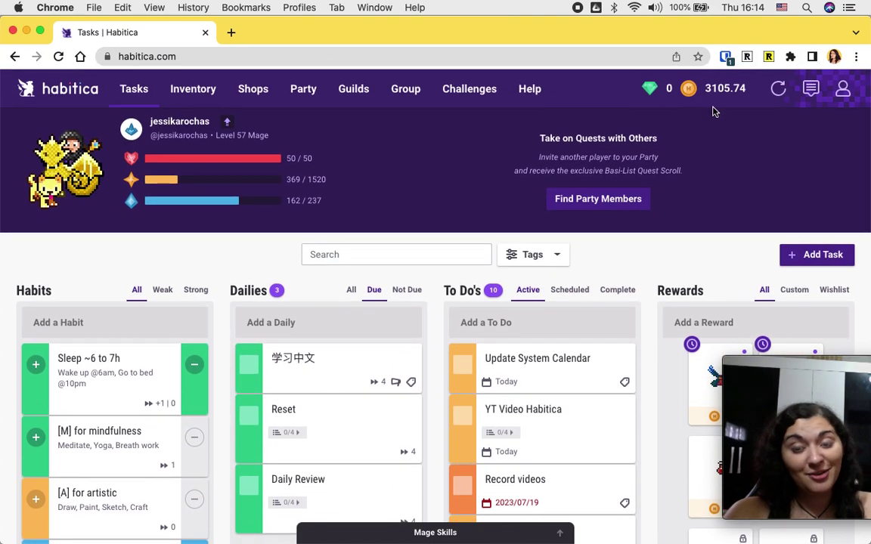
scroll(437, 321, down, 3)
scroll(375, 253, up, 3)
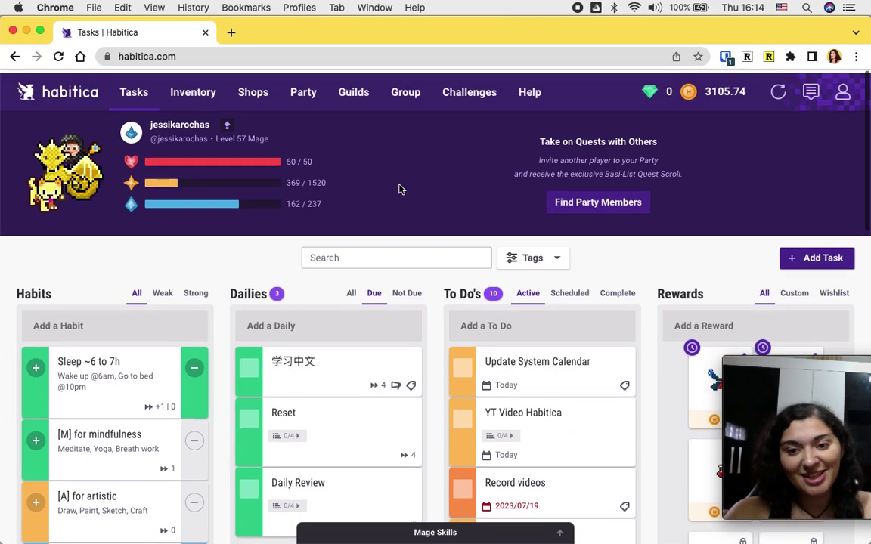
click(315, 179)
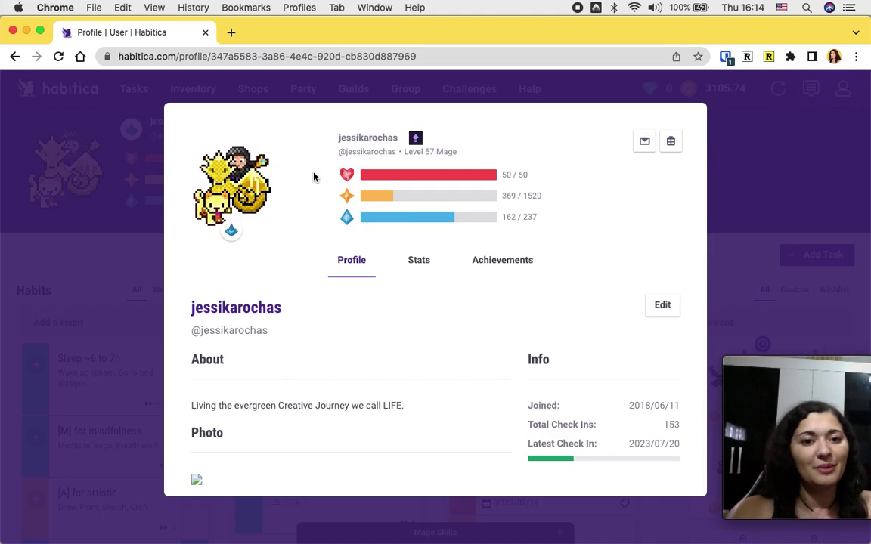
click(133, 117)
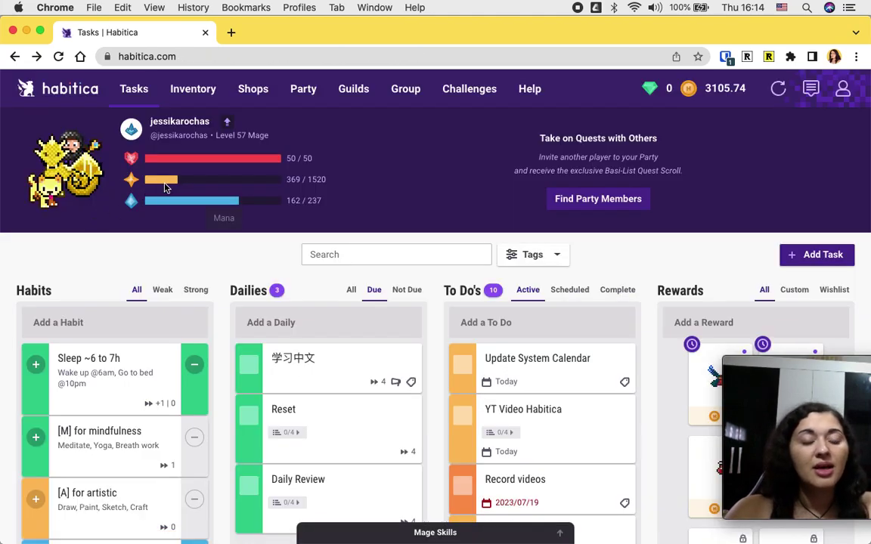
drag(156, 135, 182, 136)
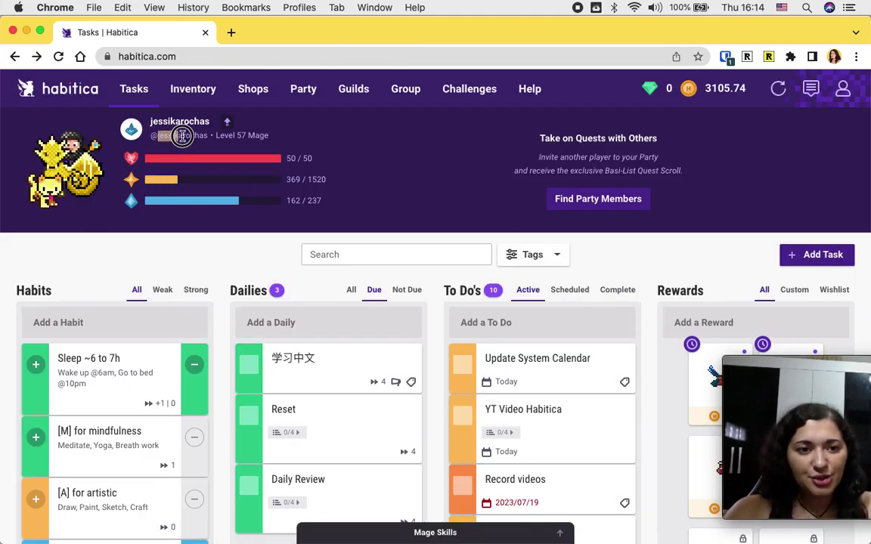
click(249, 198)
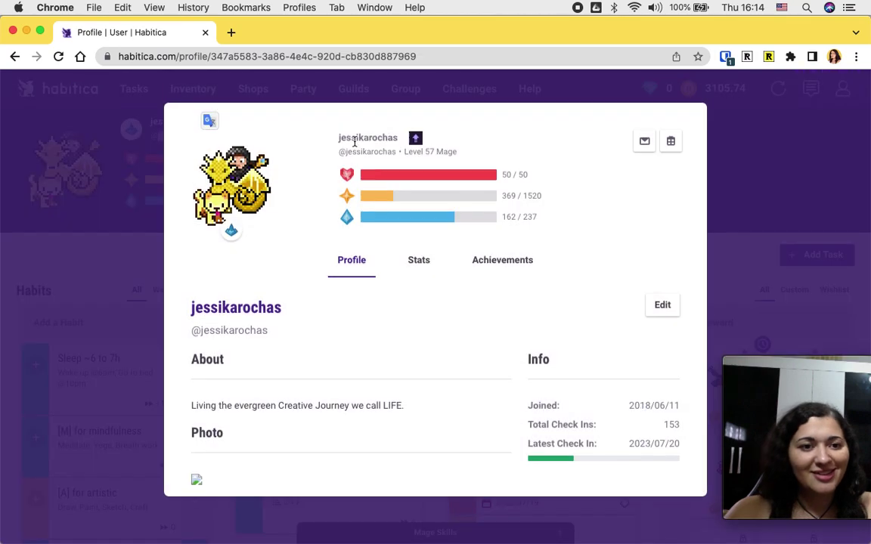
click(83, 178)
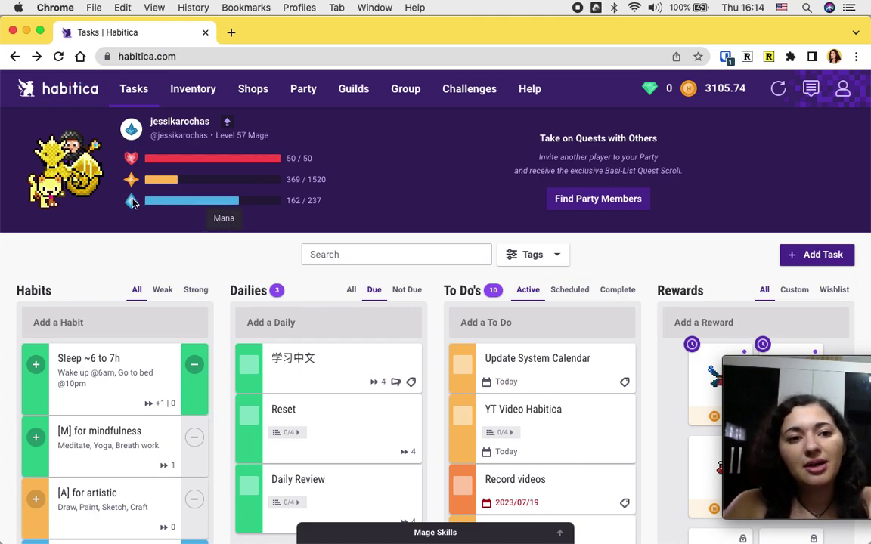
Check the available Mage Skills, and review the Vice's Shade quest details on the Party page.
click(444, 533)
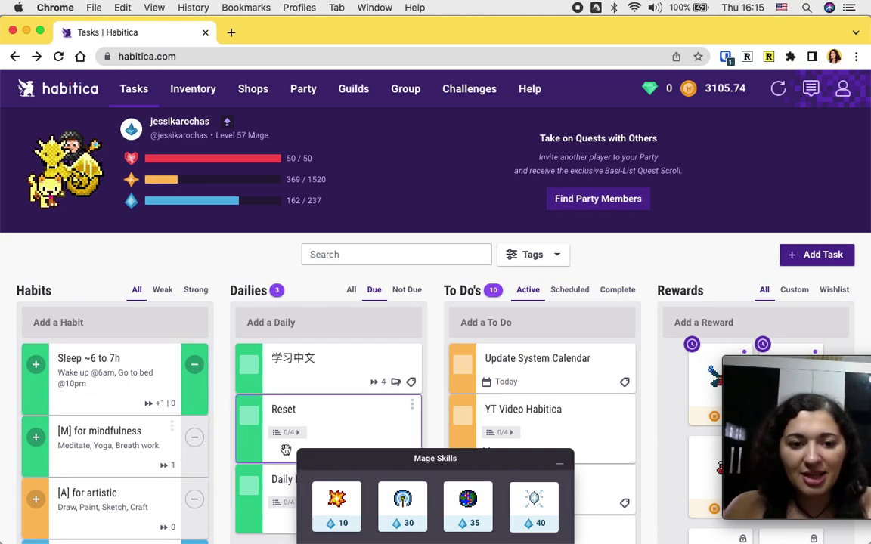
click(559, 463)
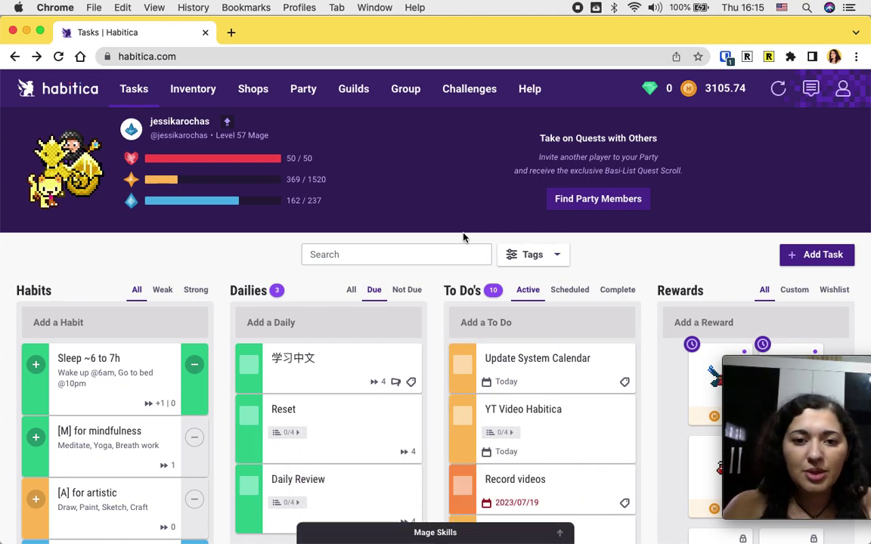
click(304, 89)
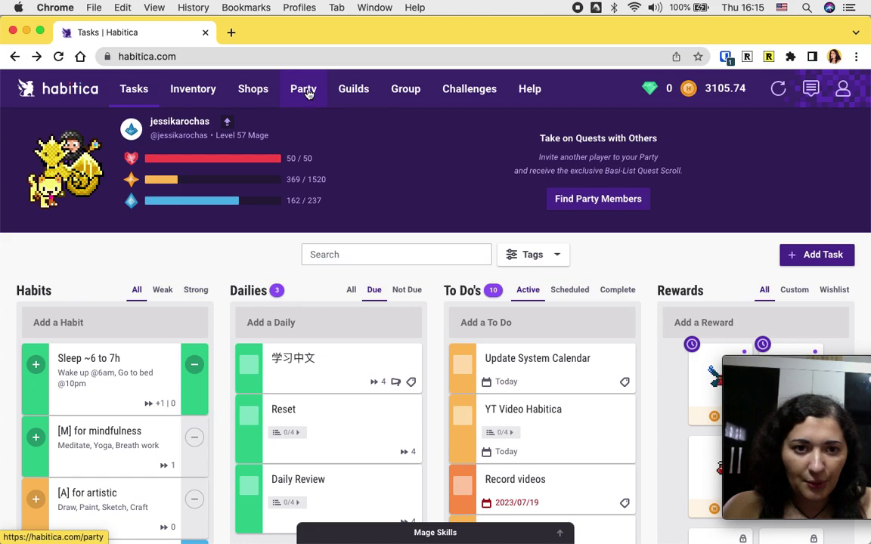
scroll(471, 352, down, 5)
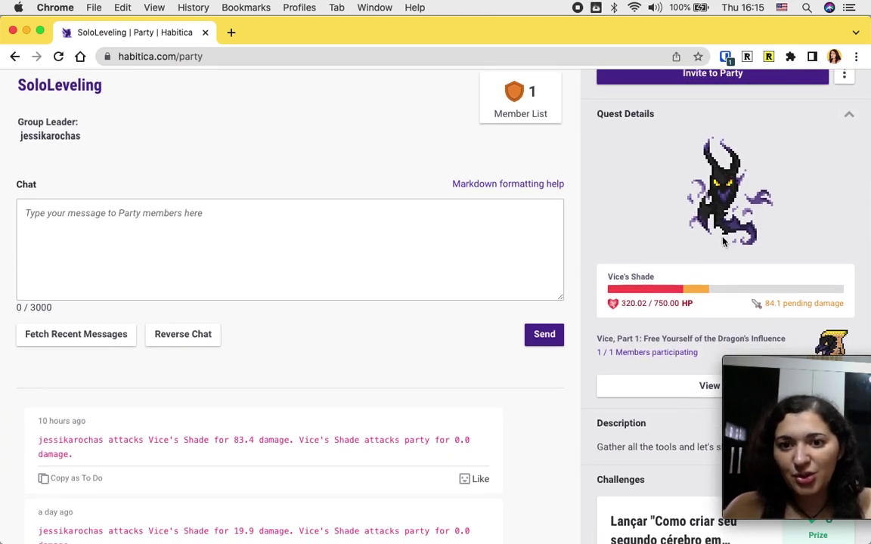
scroll(722, 240, down, 1)
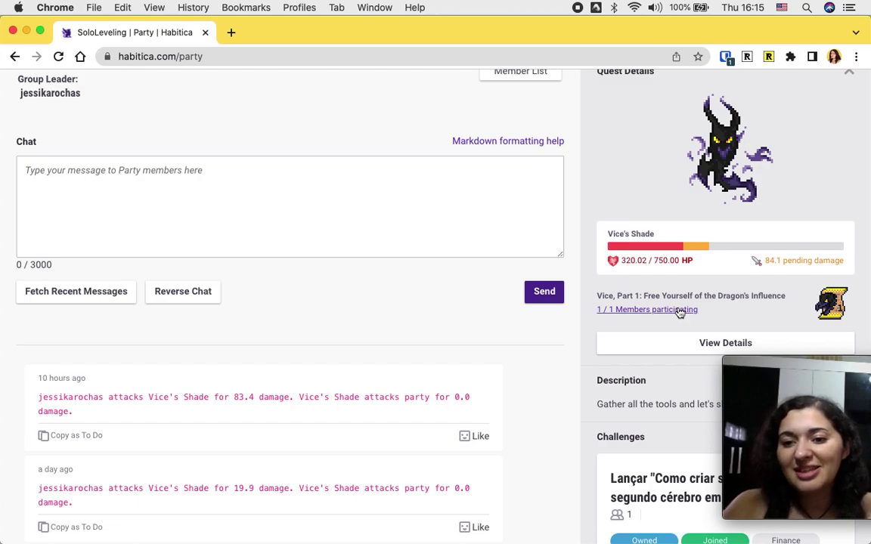
scroll(723, 230, up, 5)
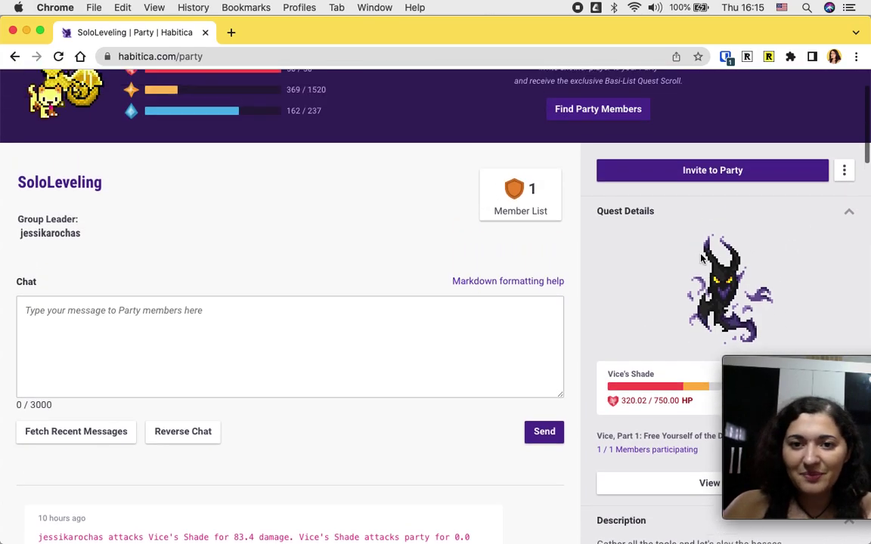
Return to the task board, expand the Mage Skills once more, and collapse them.
click(133, 90)
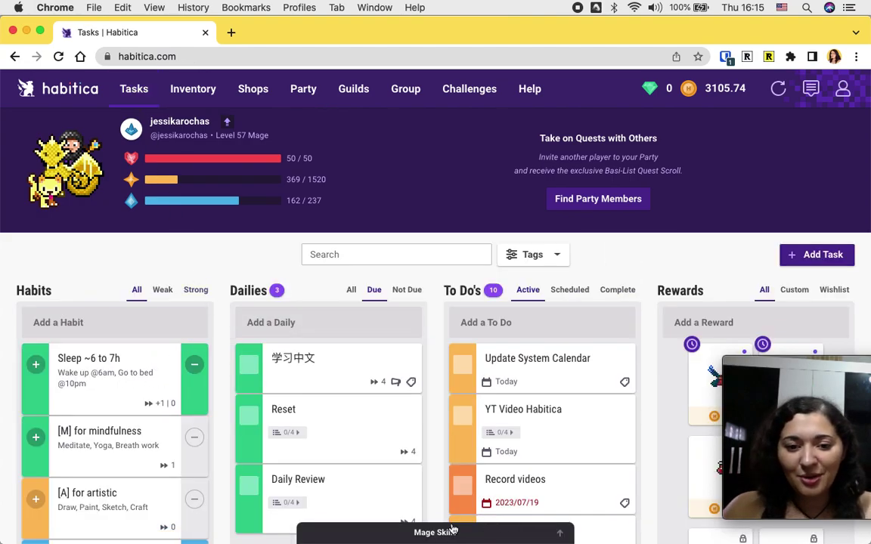
click(349, 532)
scroll(118, 440, down, 3)
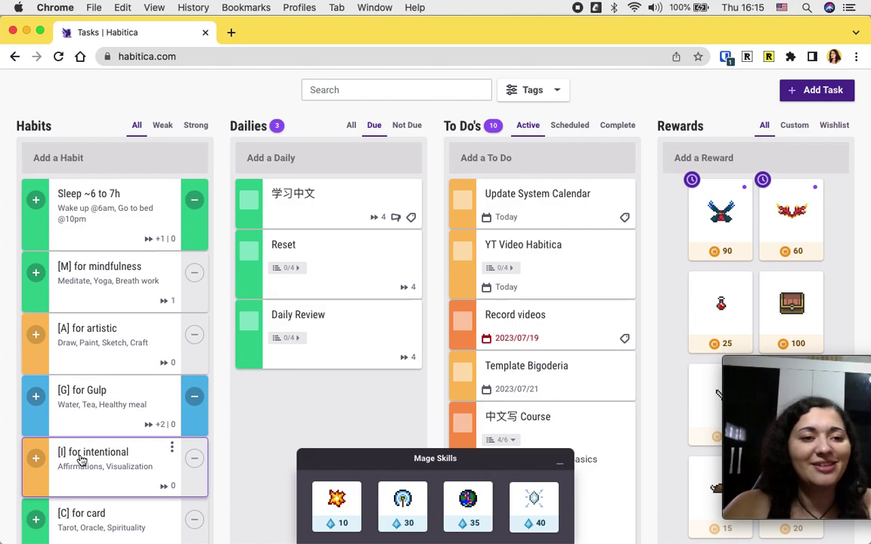
click(435, 461)
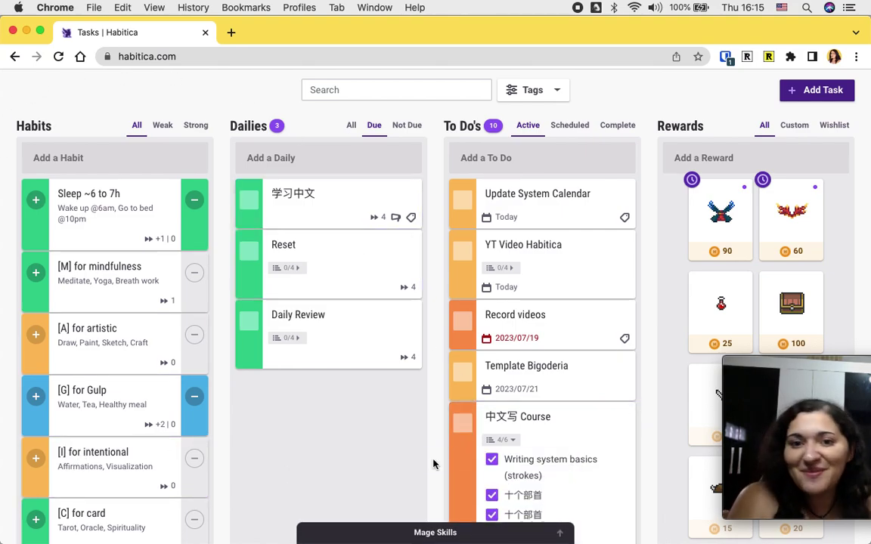
Look through the rewards on offer, including the details of the Coral Robes.
mouse_move(747, 251)
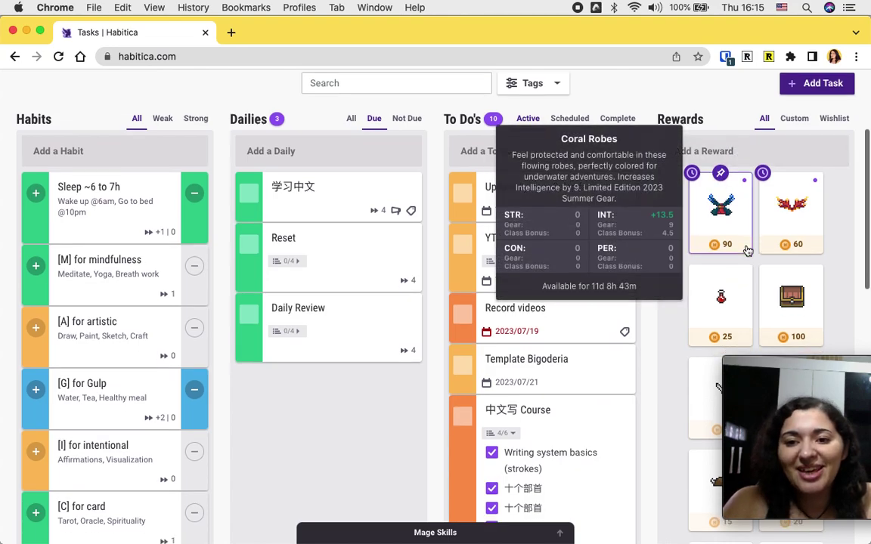
scroll(746, 247, down, 5)
scroll(741, 227, up, 4)
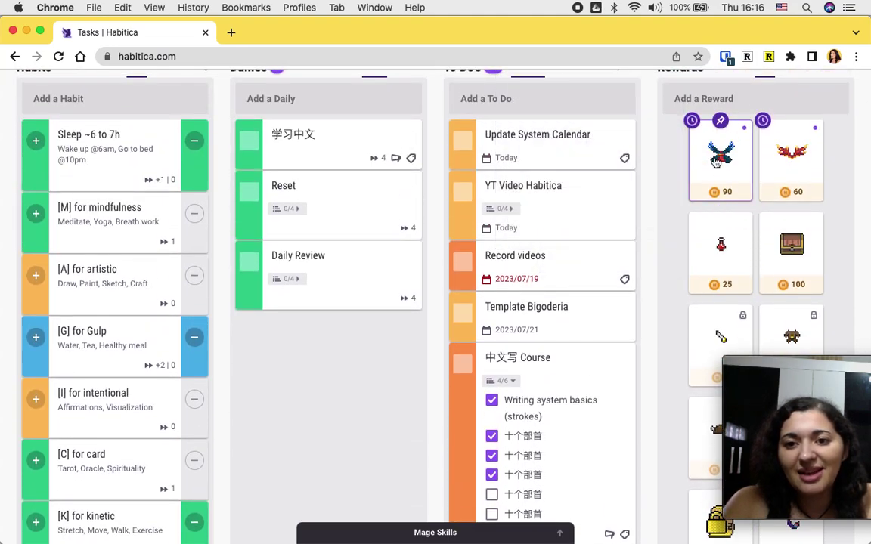
scroll(738, 177, up, 5)
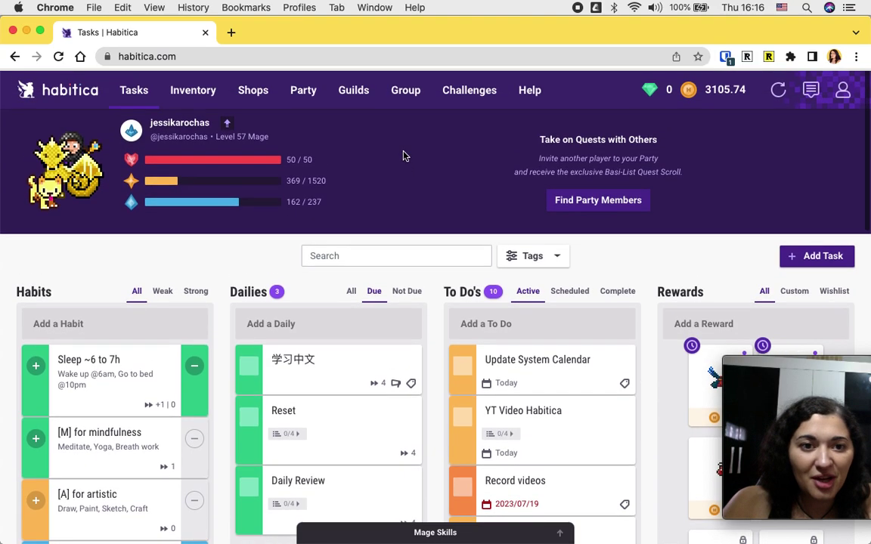
Open the inventory items and examine the eggs, hatching potions and pet food, including the Cotton Candy Blue potion's description.
mouse_move(199, 90)
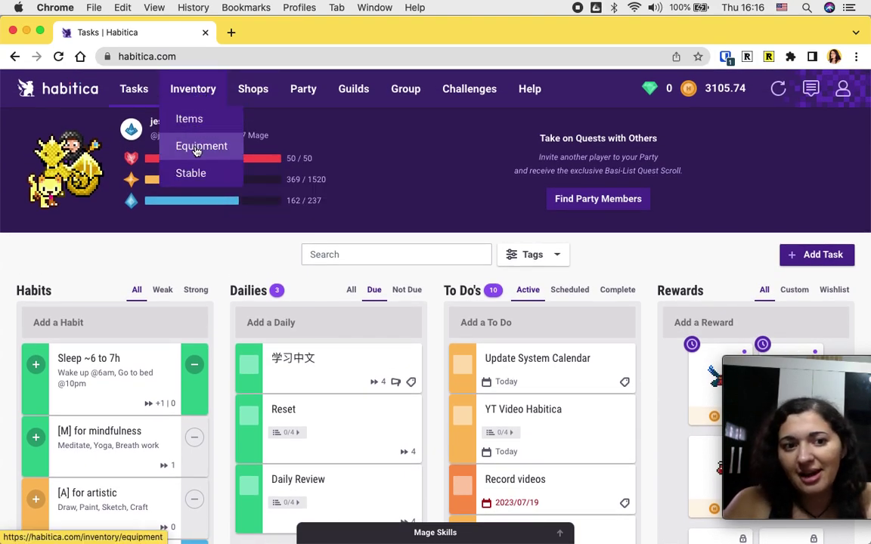
click(189, 118)
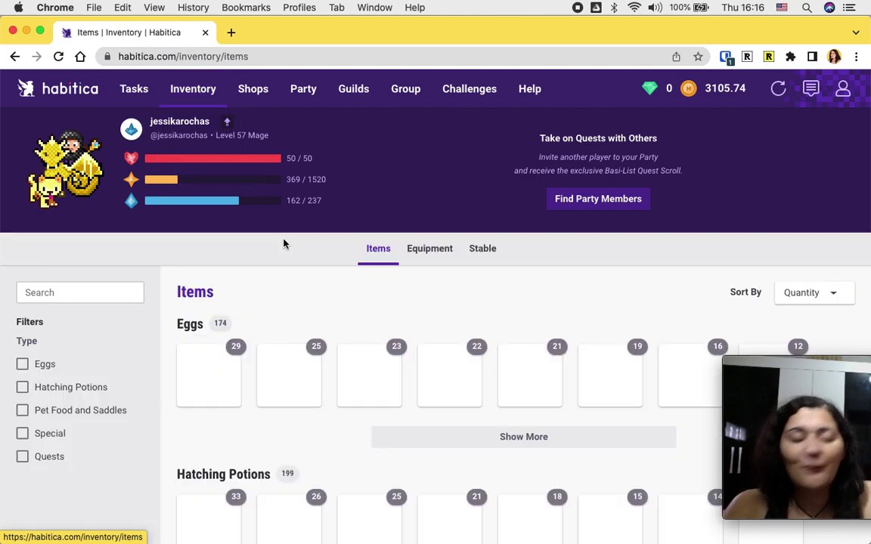
scroll(360, 316, down, 2)
mouse_move(311, 243)
scroll(318, 242, down, 3)
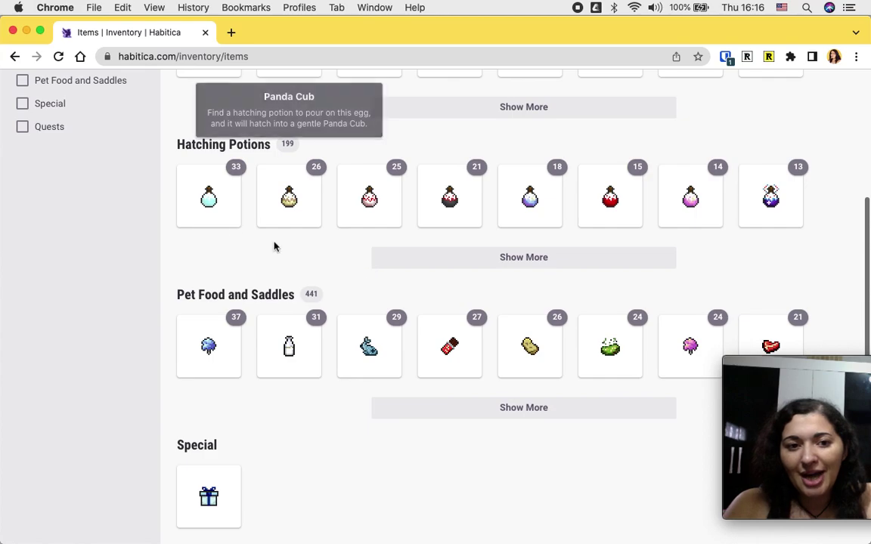
mouse_move(534, 210)
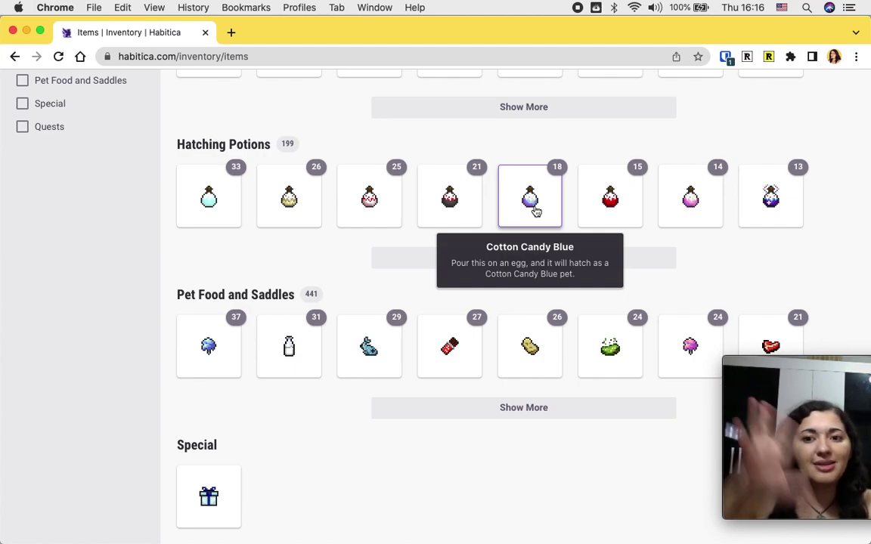
Look through the remaining inventory items down to the quest scrolls, and check the details of The Feral Dust Bunnies.
scroll(527, 351, up, 1)
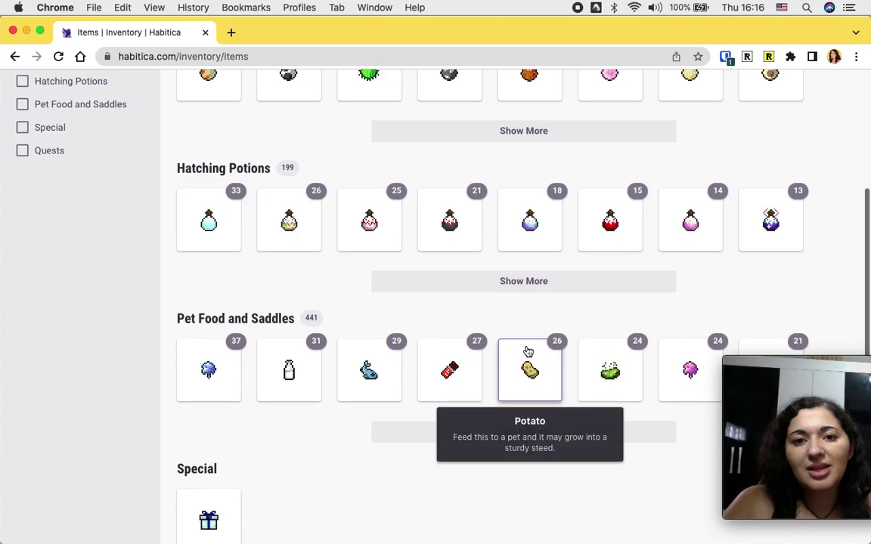
scroll(499, 303, up, 5)
scroll(529, 287, down, 10)
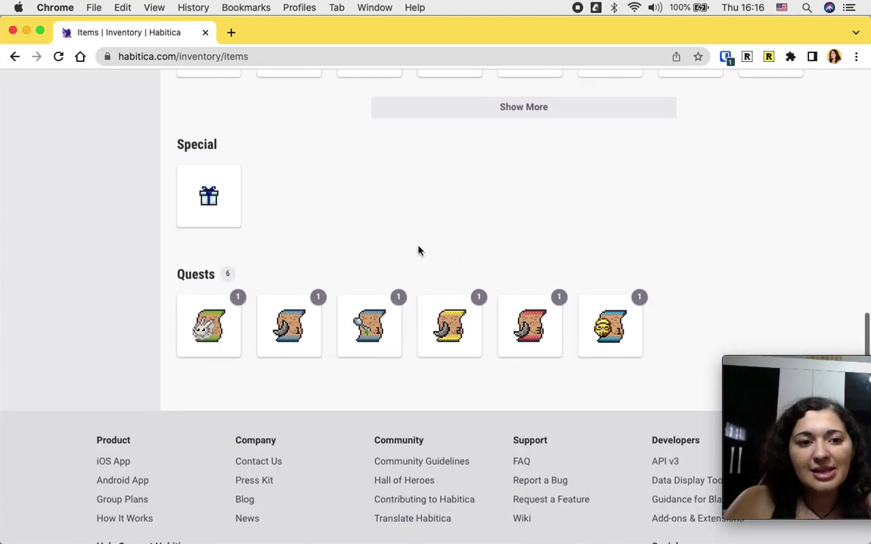
mouse_move(204, 326)
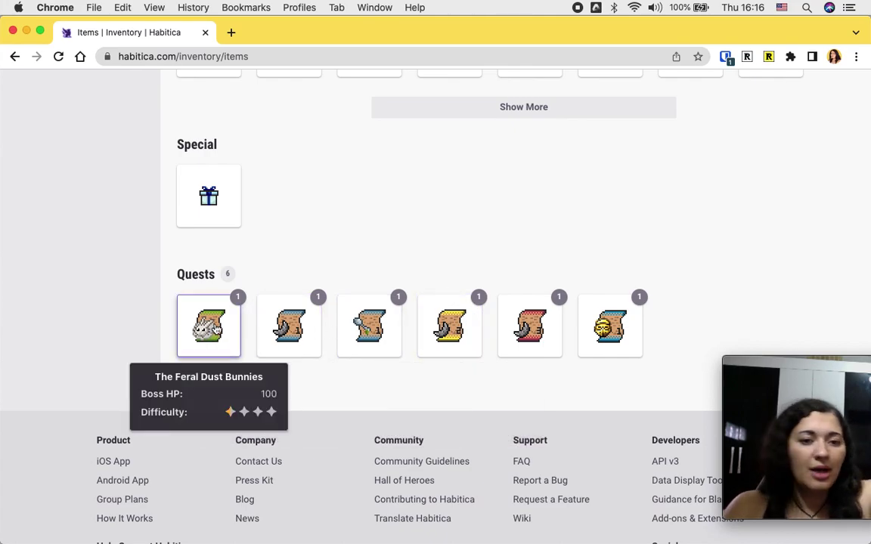
Open the equipment inventory and examine the costume gear by type, including the stats of the Page Armor and Bardic Lute.
scroll(427, 369, up, 15)
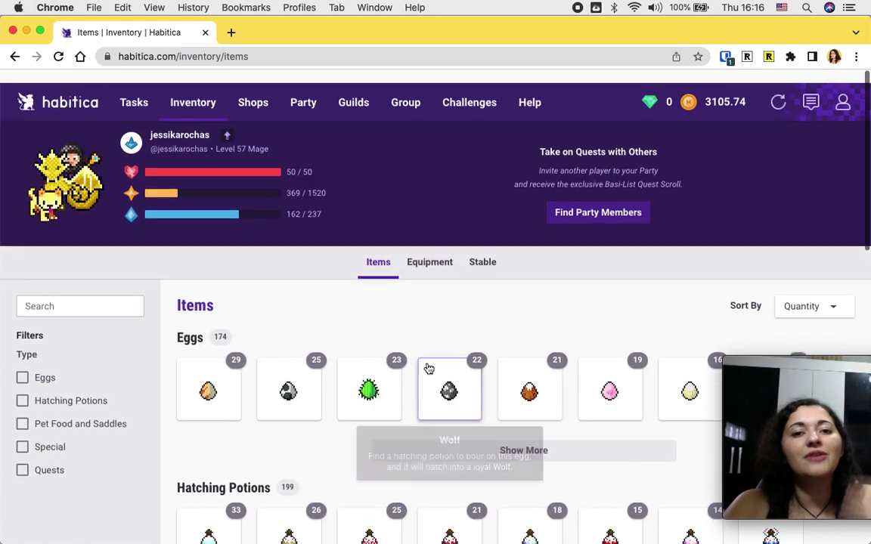
click(437, 259)
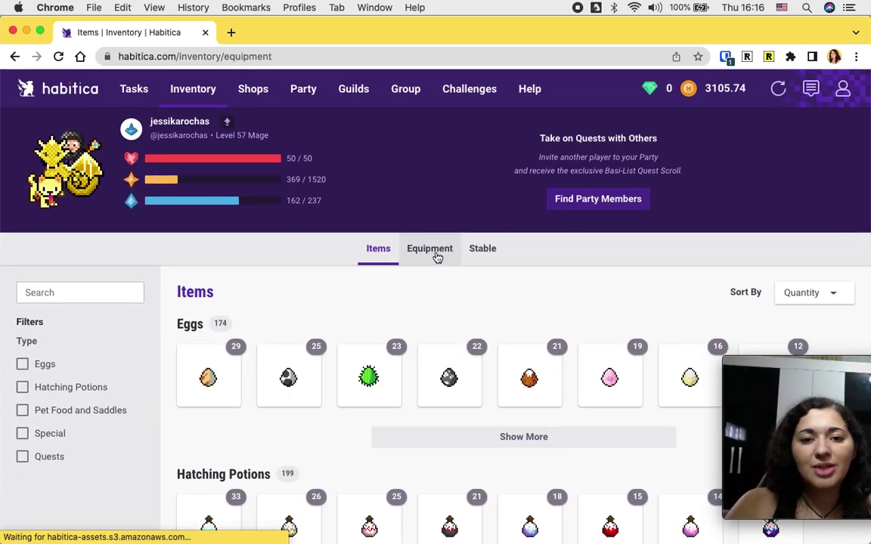
scroll(343, 350, down, 3)
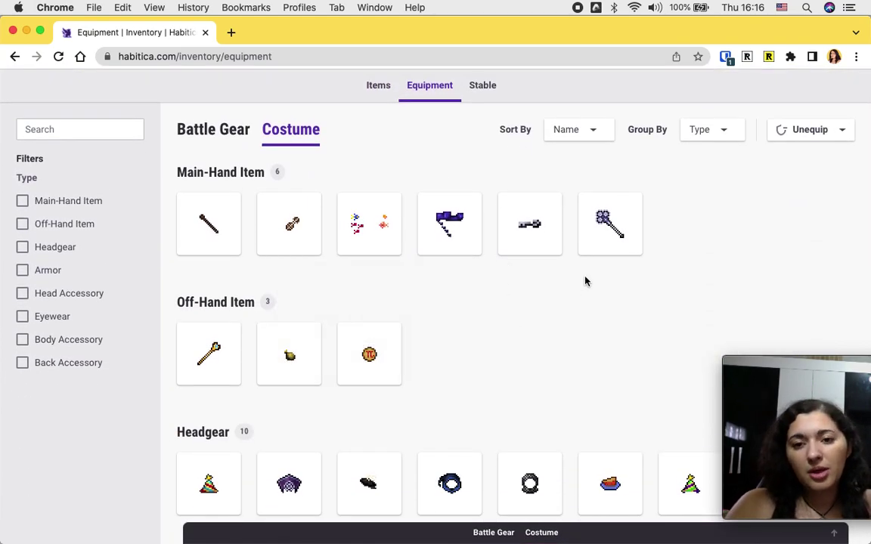
scroll(585, 279, down, 3)
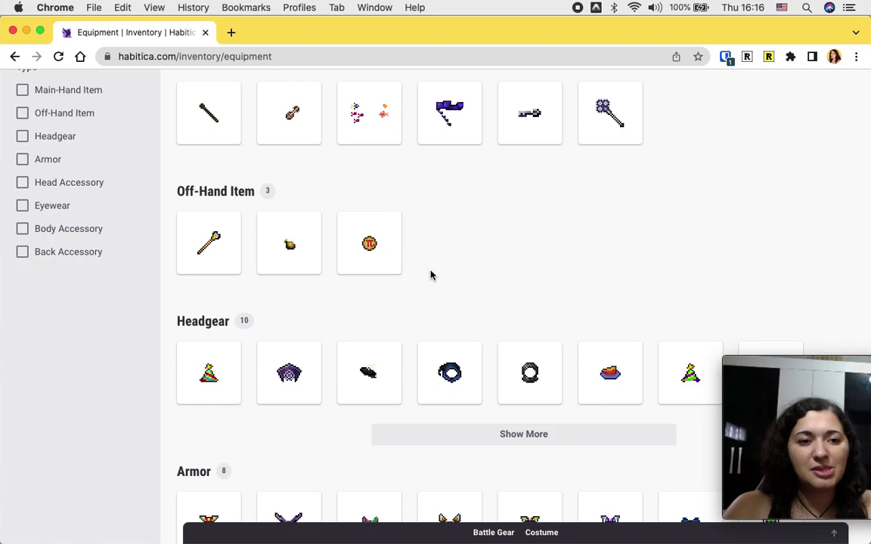
scroll(468, 279, down, 5)
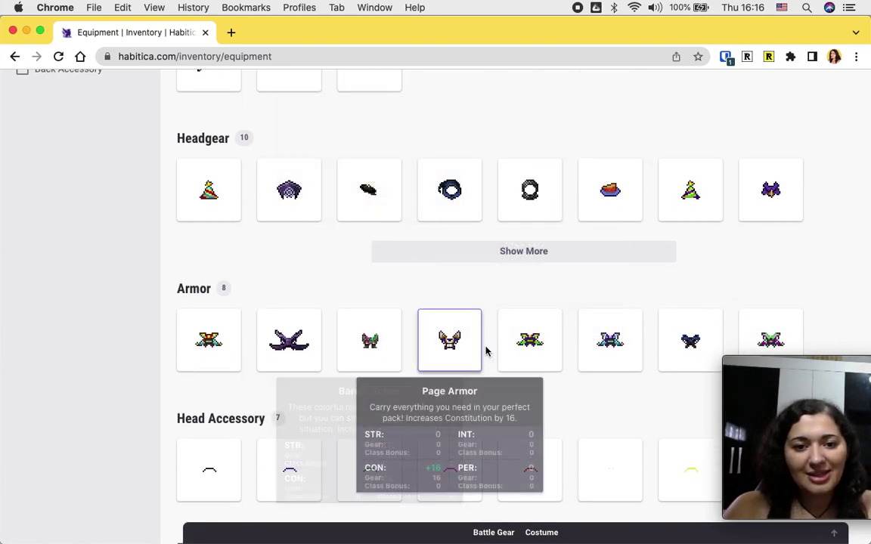
scroll(484, 353, up, 10)
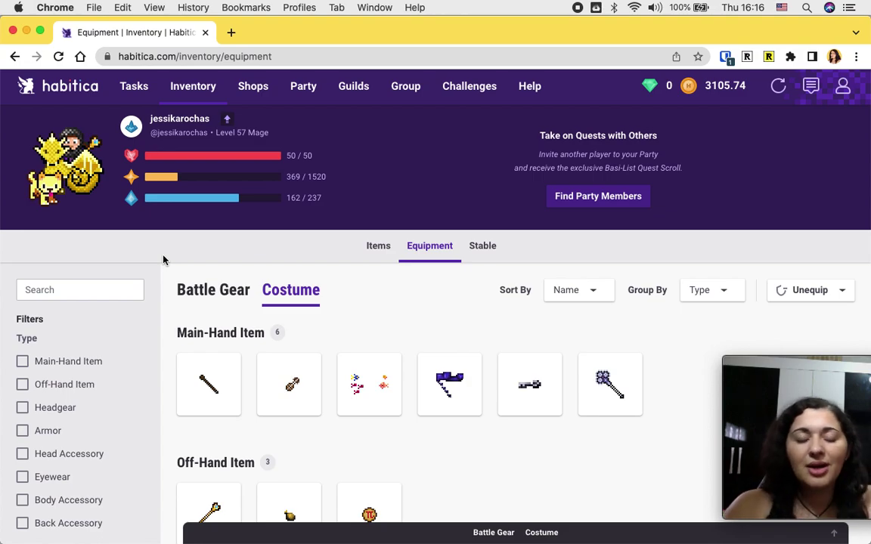
scroll(319, 327, down, 5)
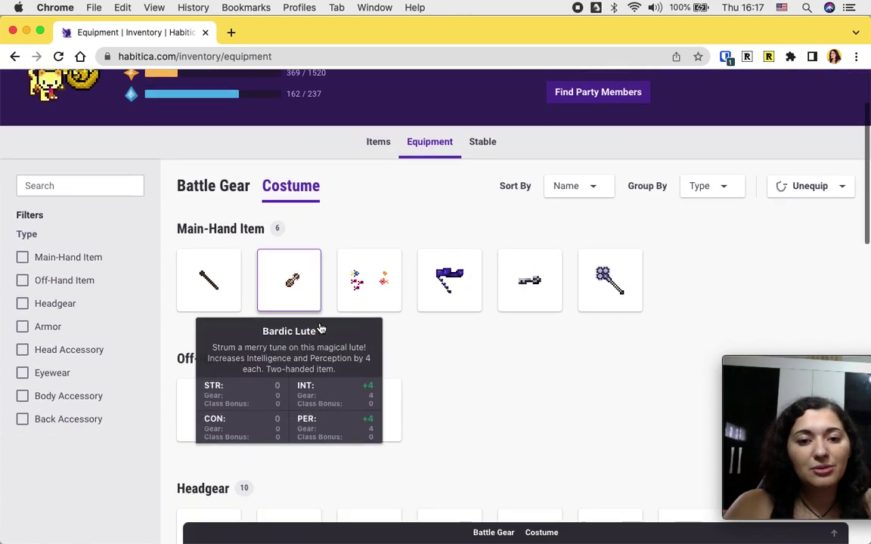
mouse_move(449, 275)
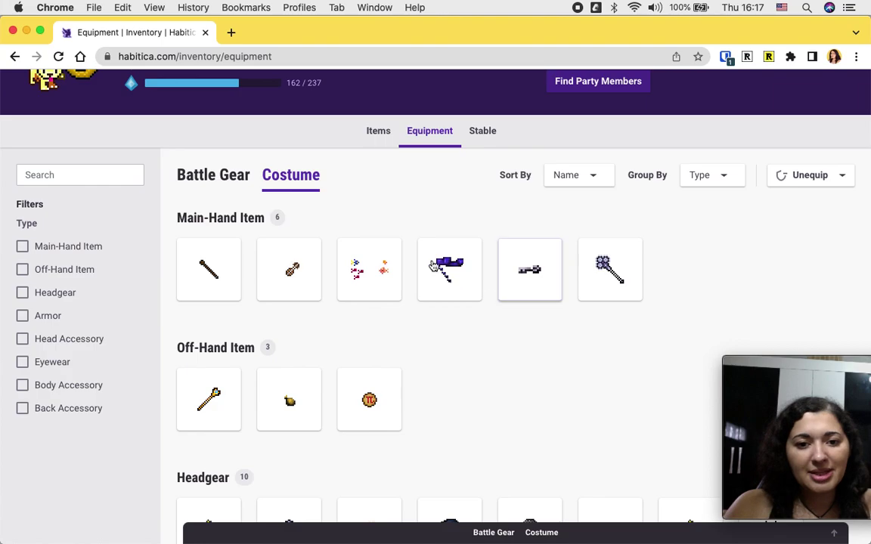
Open the Stable and check the potion and egg needed to hatch the standard wolf pets.
scroll(406, 224, up, 3)
click(487, 204)
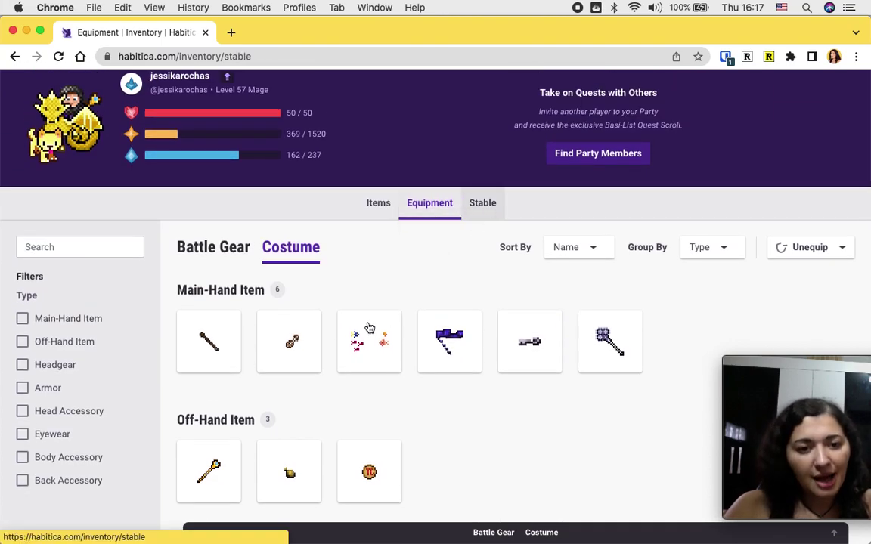
scroll(370, 326, down, 4)
scroll(412, 226, down, 3)
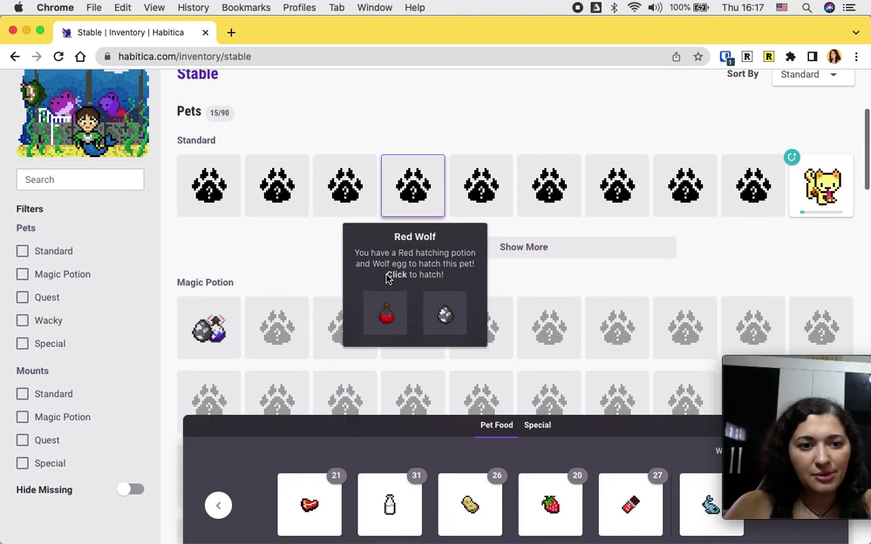
mouse_move(212, 194)
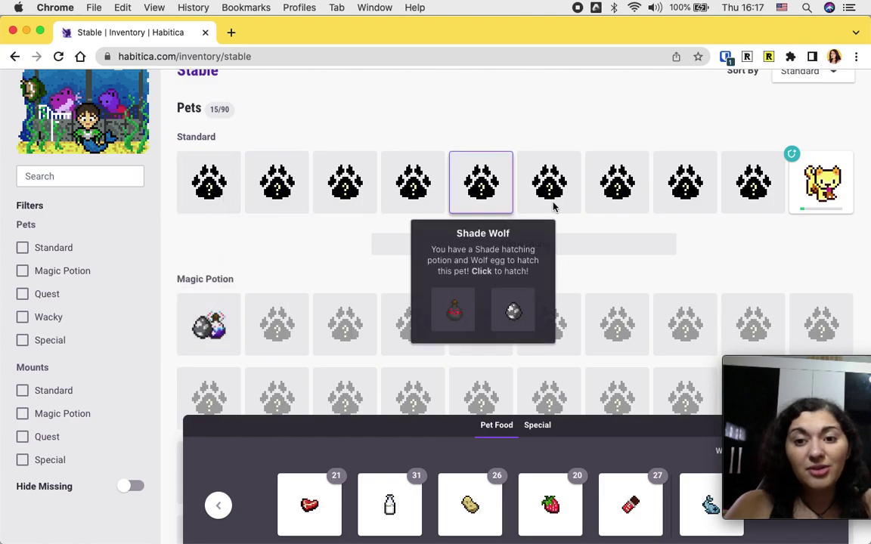
mouse_move(761, 207)
Browse the Magic Potion, Quest, Wacky and Special pets in the Stable.
scroll(759, 206, down, 5)
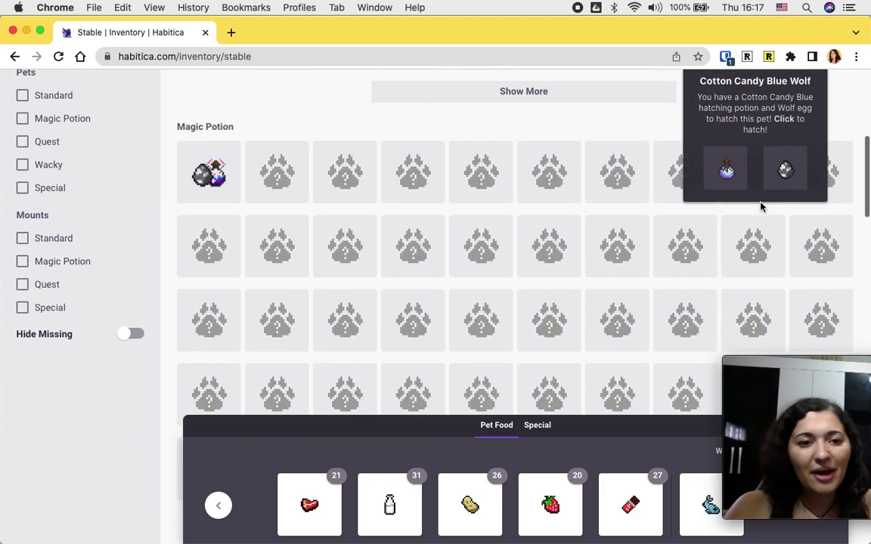
scroll(340, 218, down, 8)
scroll(340, 218, up, 3)
scroll(340, 218, down, 10)
scroll(340, 217, up, 1)
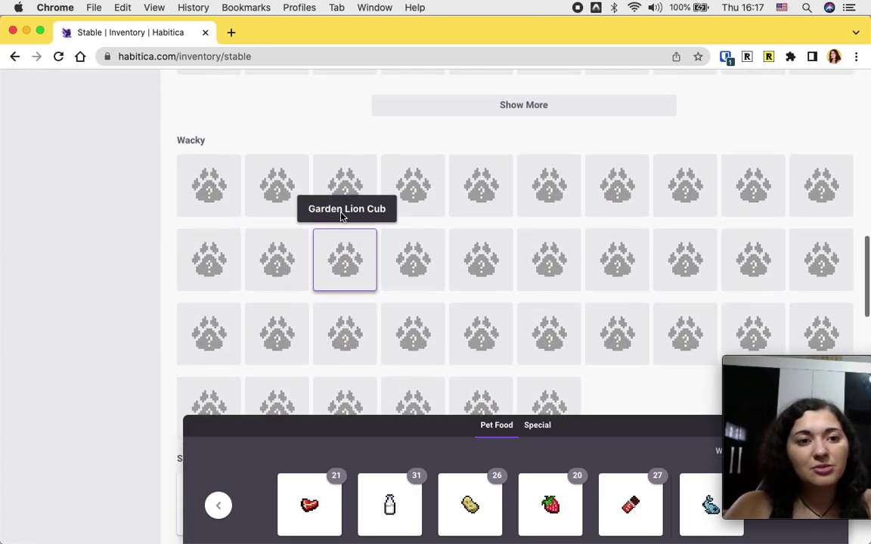
scroll(340, 218, down, 5)
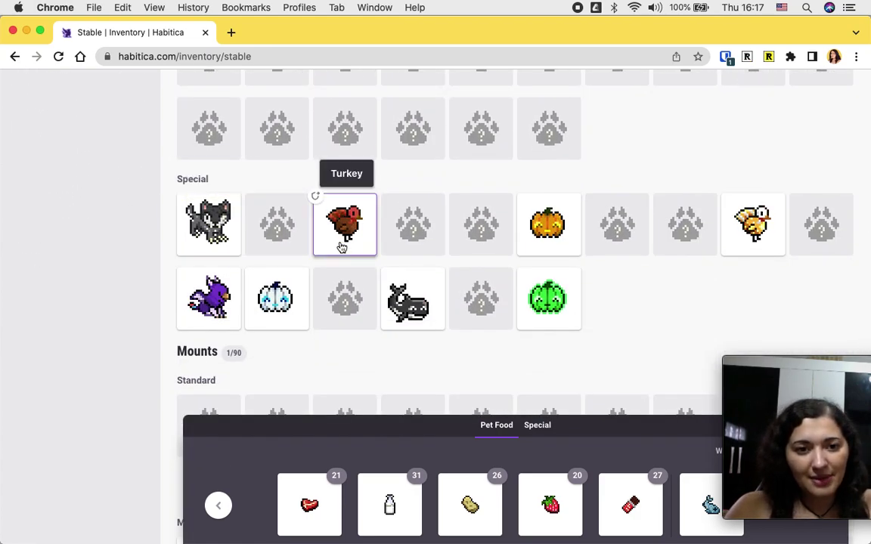
Equip the Royal Purple Gryphon from the Special pets and check the avatar with its new pet.
scroll(371, 288, down, 5)
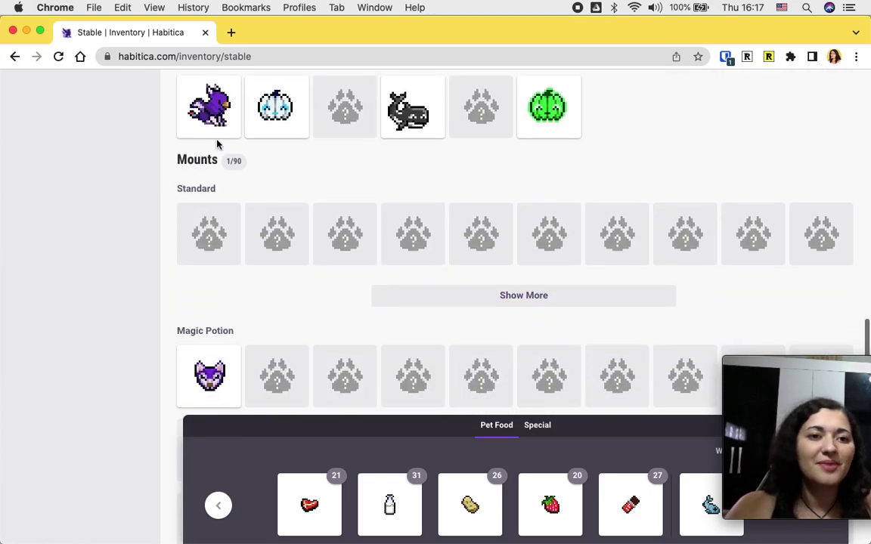
scroll(345, 167, down, 2)
scroll(303, 163, up, 3)
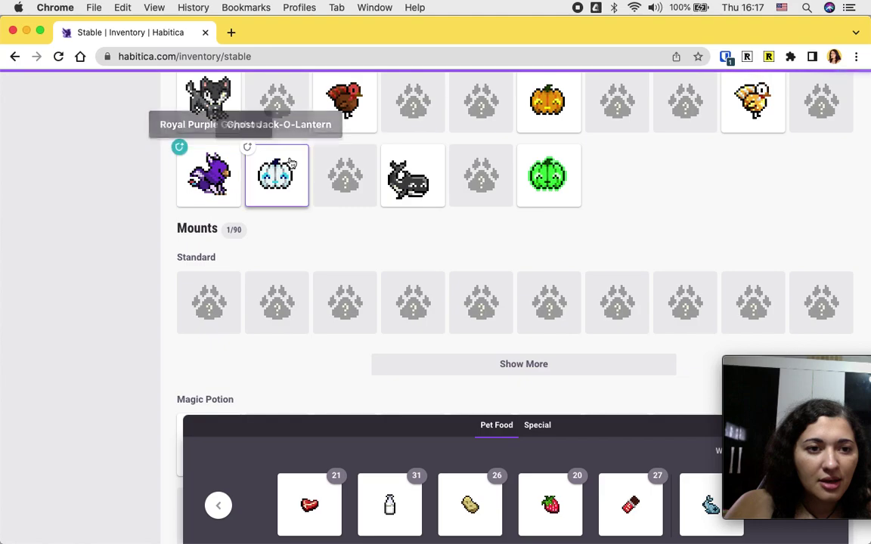
scroll(272, 155, down, 5)
scroll(288, 157, up, 10)
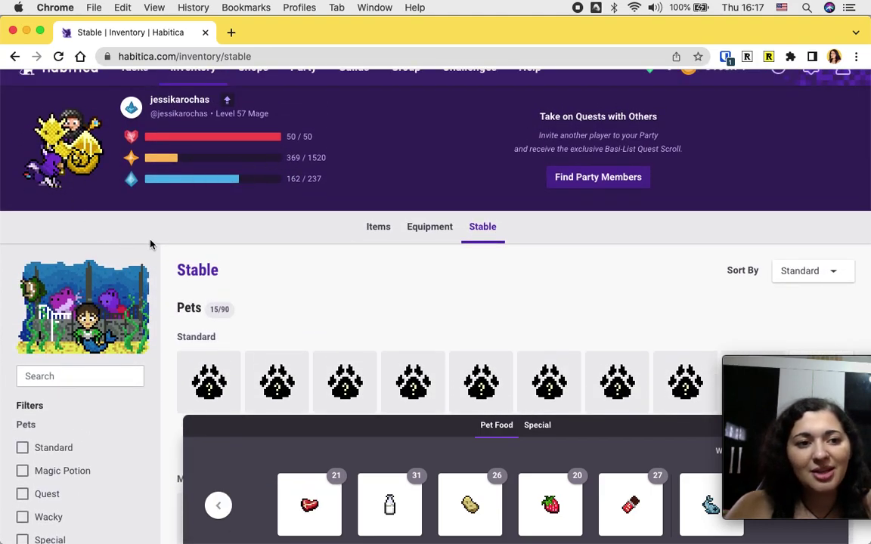
Look over the Standard and Magic Potion mounts, and browse the available pet food, including the Potato's description.
scroll(273, 306, down, 15)
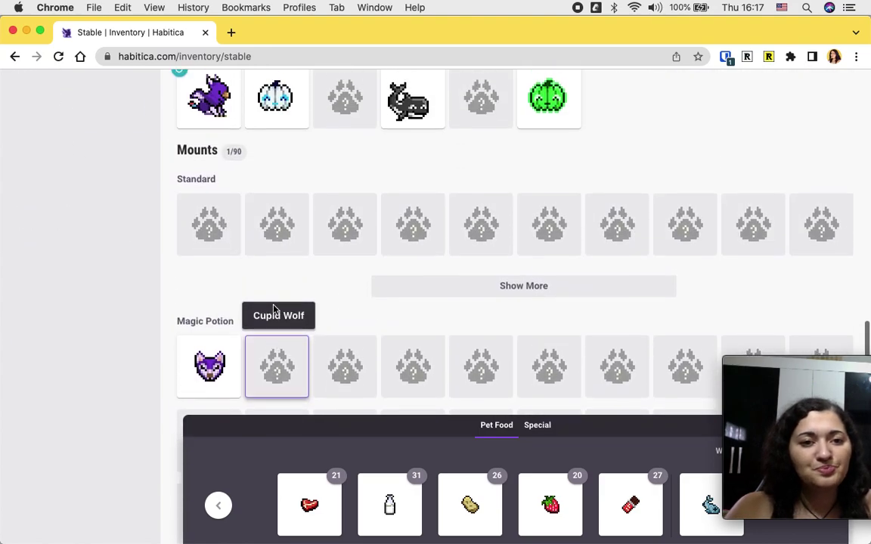
scroll(274, 309, up, 2)
scroll(273, 309, down, 3)
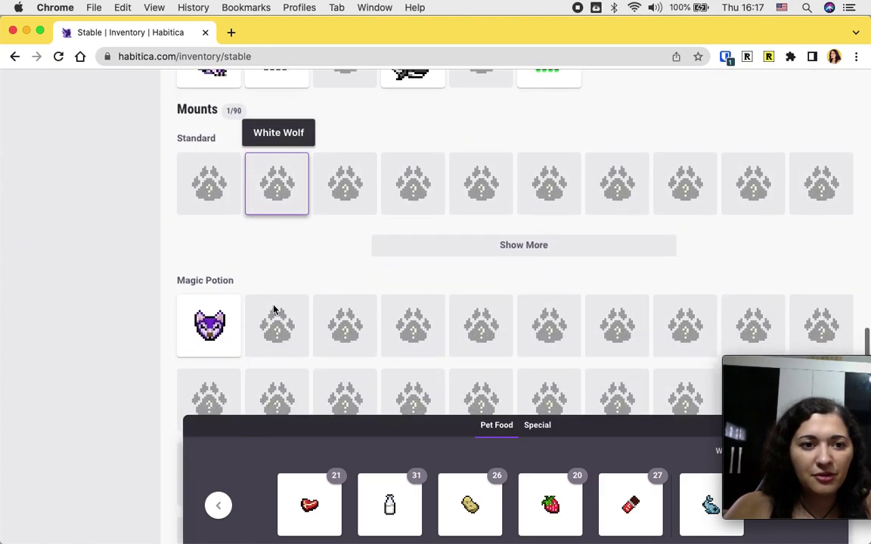
scroll(274, 246, up, 5)
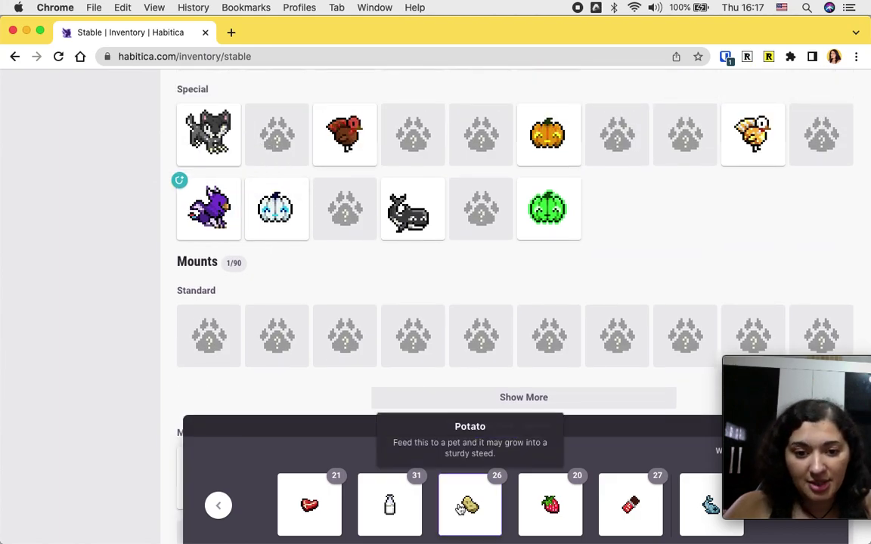
click(217, 505)
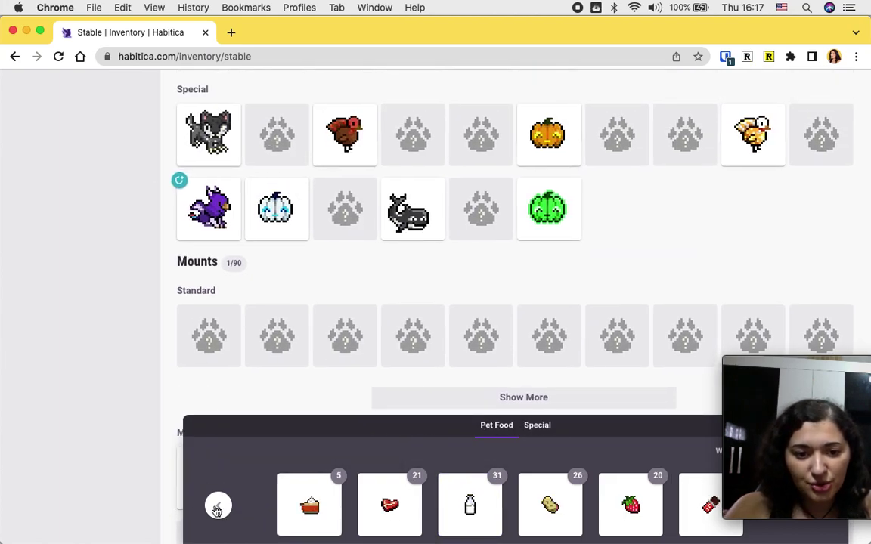
click(217, 506)
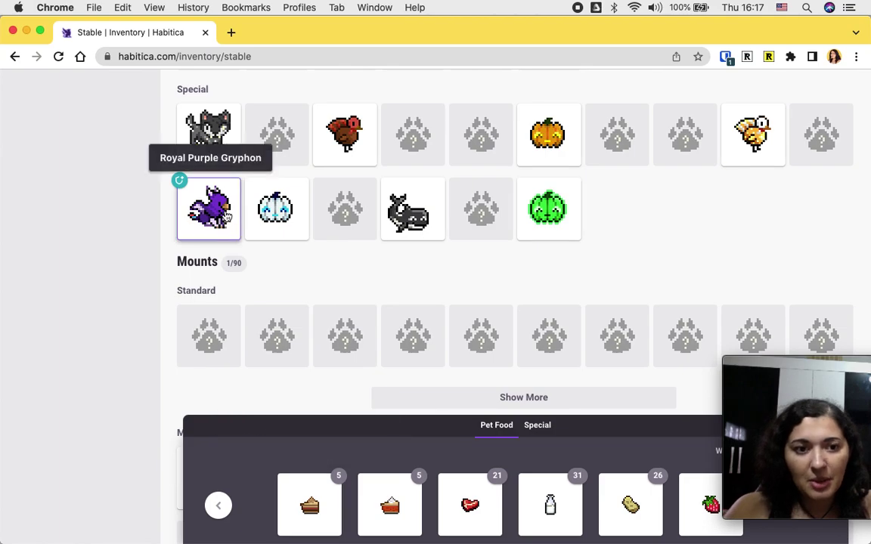
Check the avatar's current pet and mount, and review the Magic Potion, Quest and Special mounts in the Stable.
scroll(284, 235, up, 15)
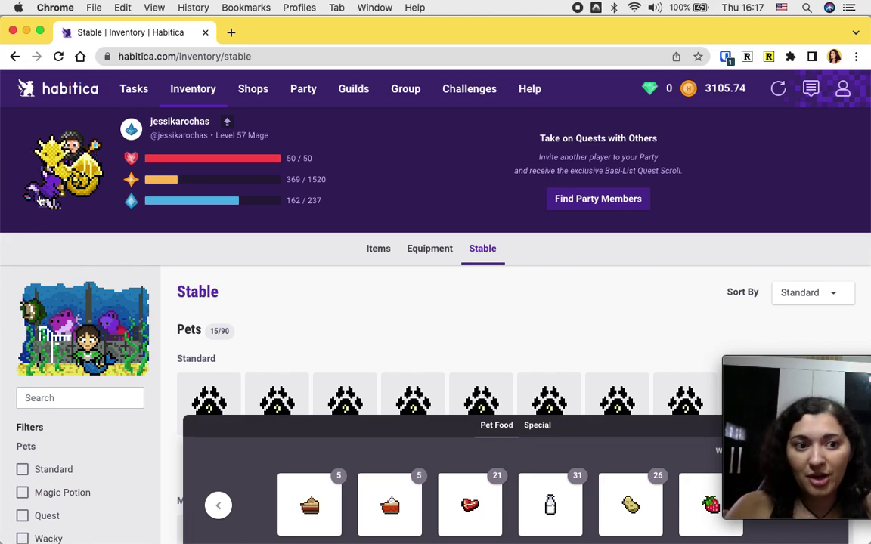
scroll(272, 289, down, 20)
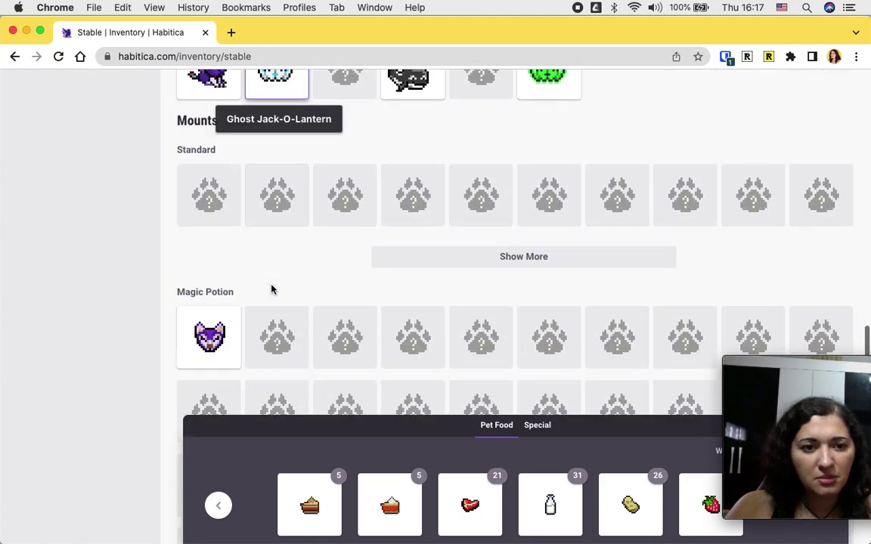
scroll(272, 289, down, 3)
scroll(272, 280, up, 2)
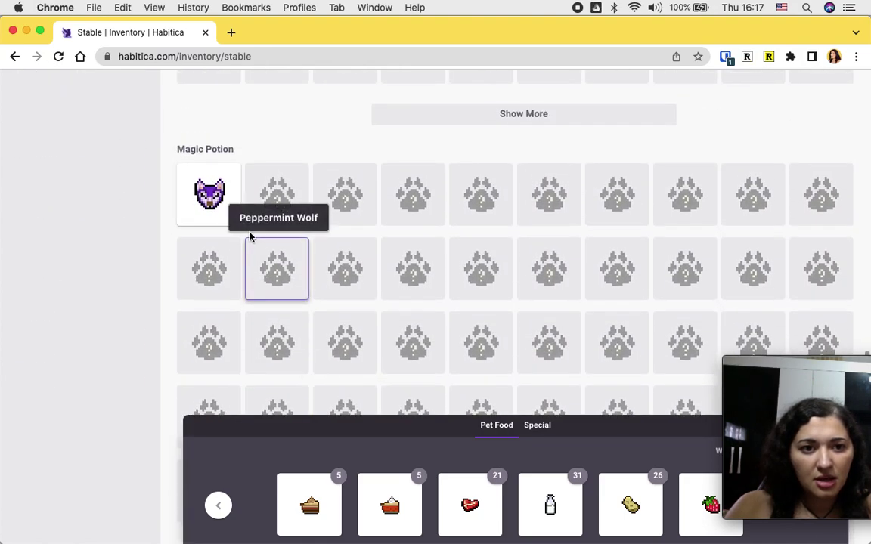
scroll(249, 237, down, 4)
scroll(248, 236, down, 5)
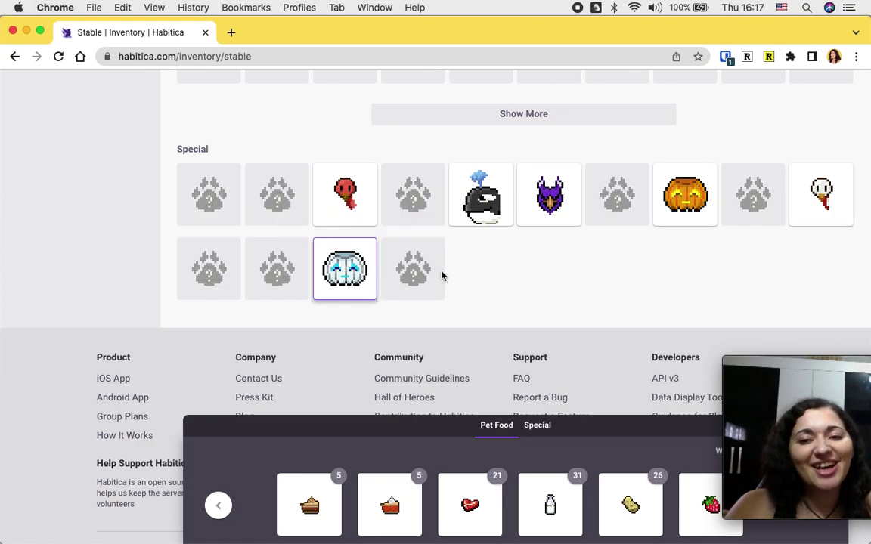
scroll(535, 291, up, 3)
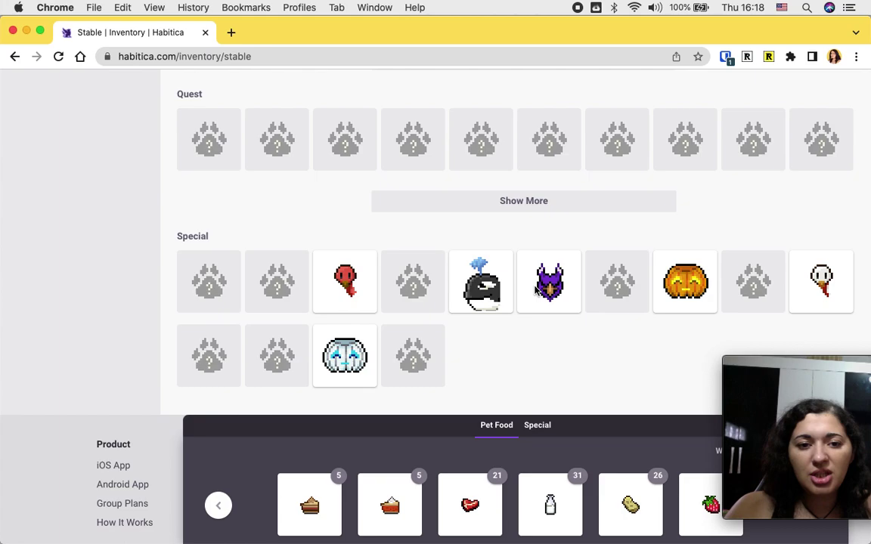
Return to the standard pets in the Stable and review the Red Wolf's hatching requirements.
scroll(534, 290, up, 20)
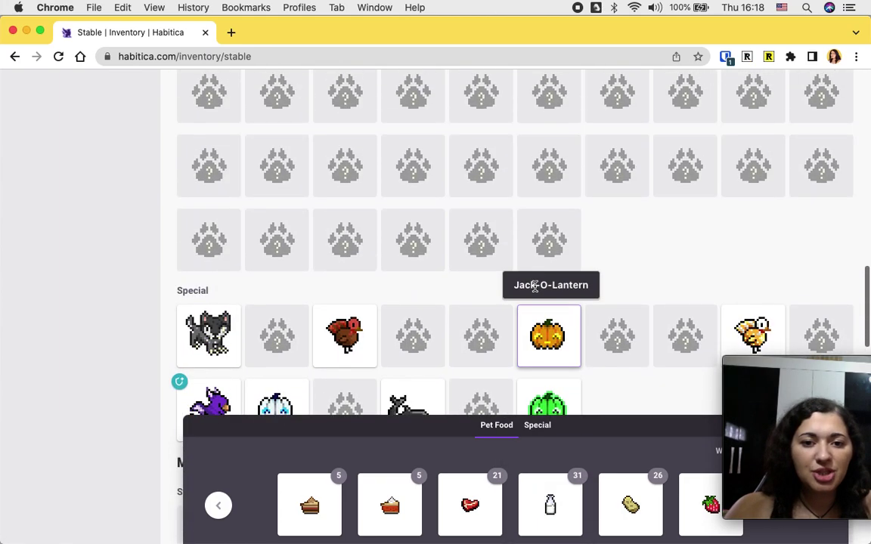
scroll(535, 289, up, 15)
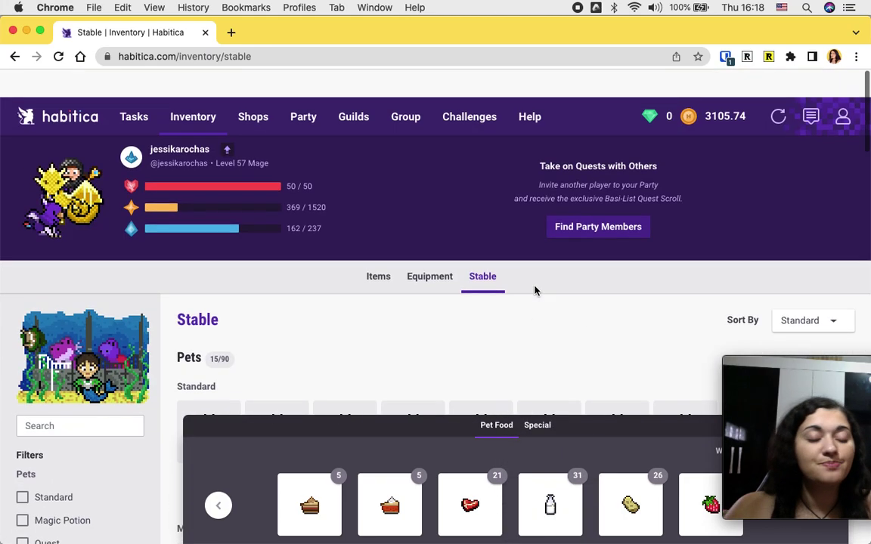
scroll(534, 291, down, 1)
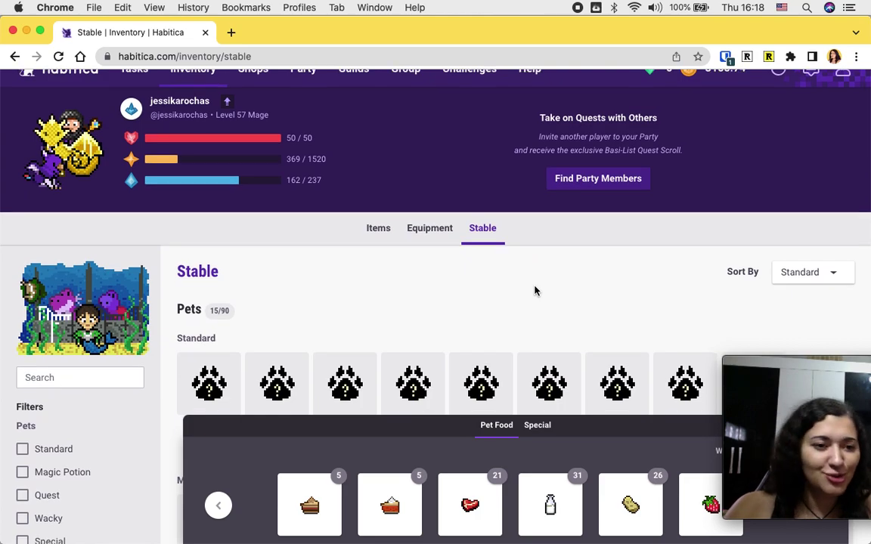
scroll(534, 289, down, 5)
scroll(535, 286, up, 5)
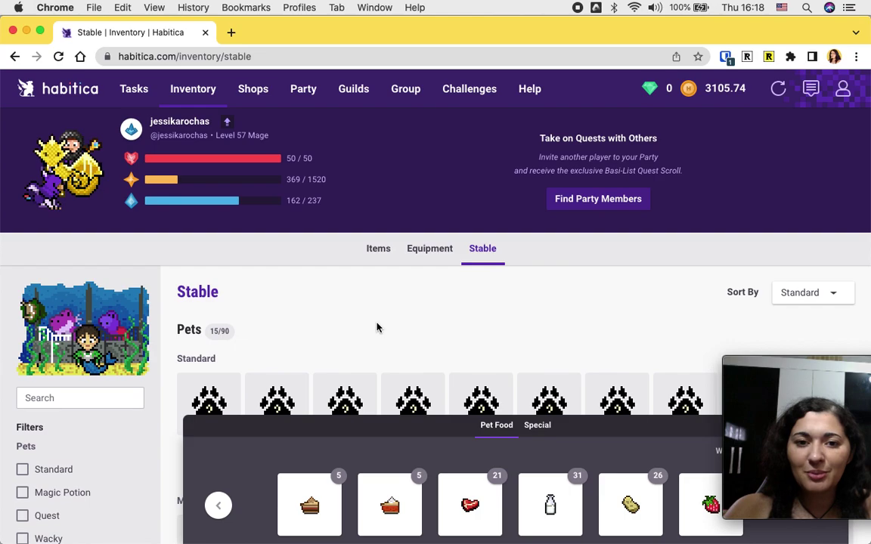
scroll(434, 323, down, 2)
scroll(435, 323, down, 2)
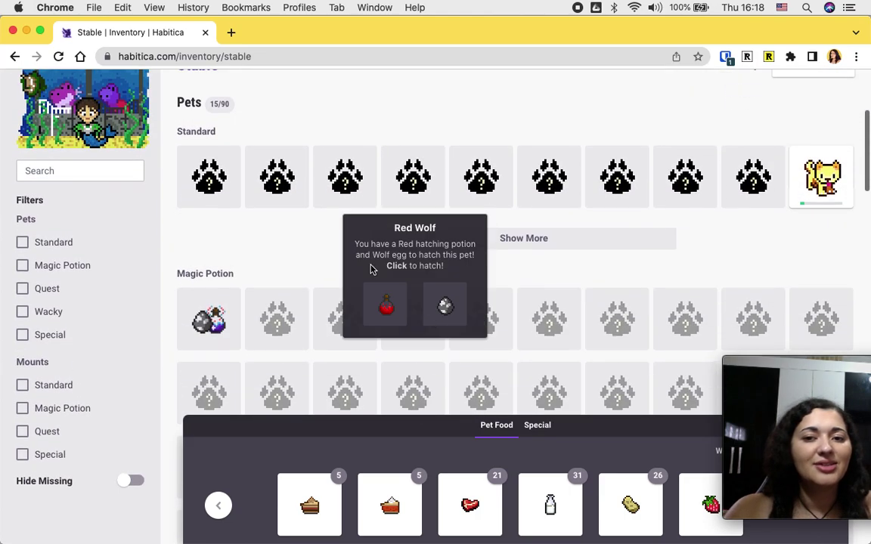
scroll(307, 194, up, 3)
scroll(311, 200, down, 2)
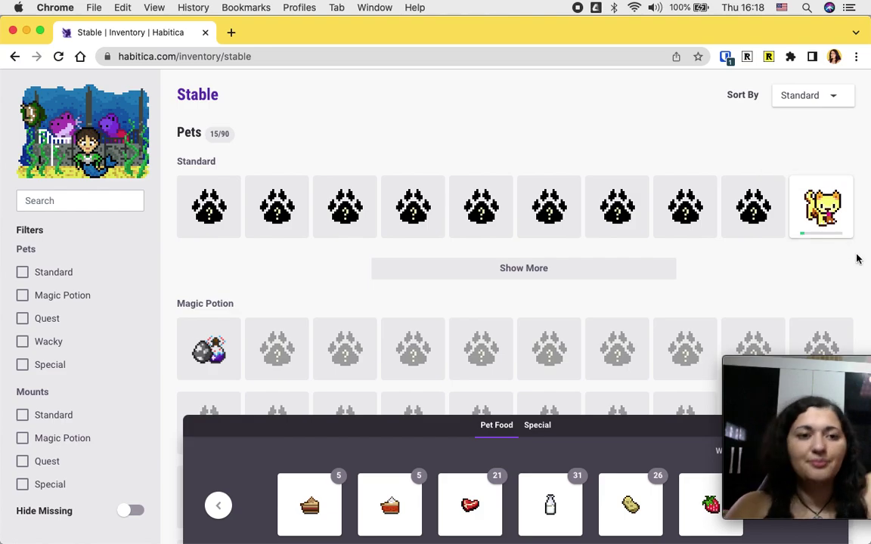
mouse_move(520, 231)
scroll(519, 233, down, 1)
Leave the Stable and open the CriativaMente guild from the list of joined guilds.
scroll(519, 234, up, 5)
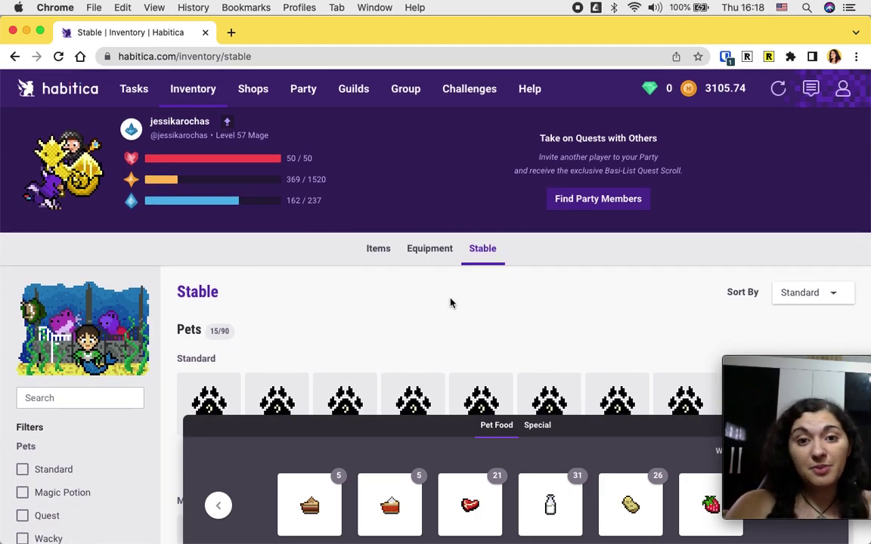
mouse_move(446, 96)
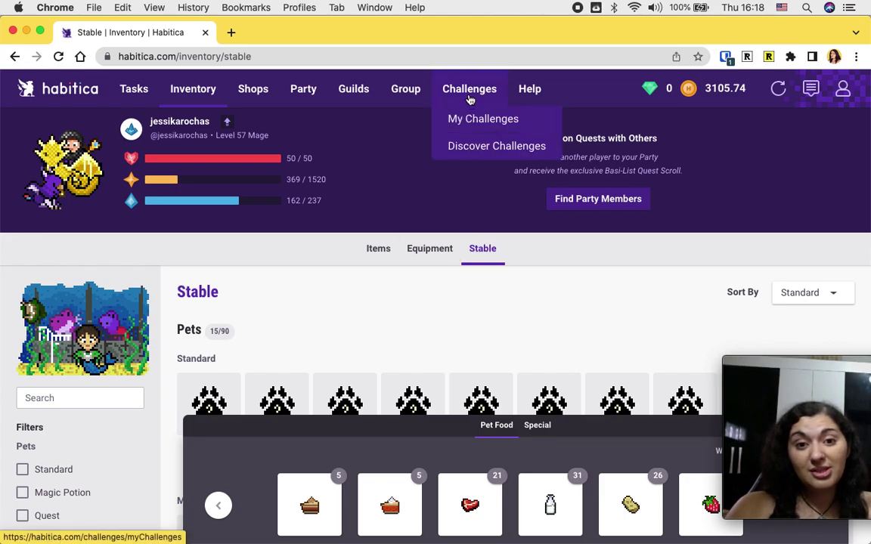
mouse_move(353, 90)
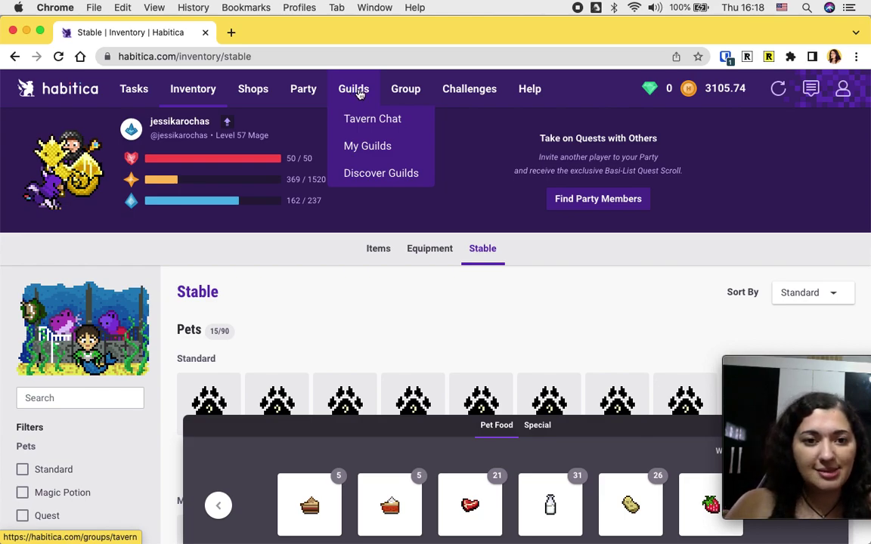
click(368, 147)
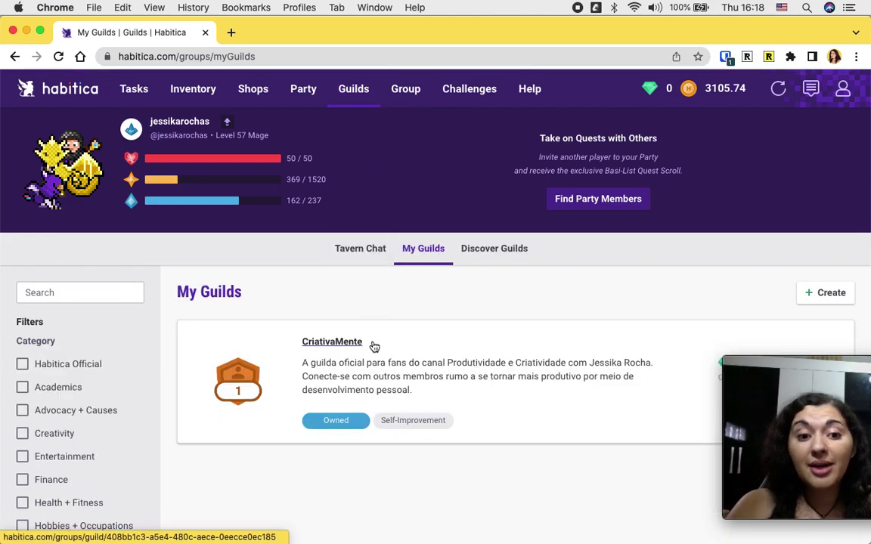
click(326, 347)
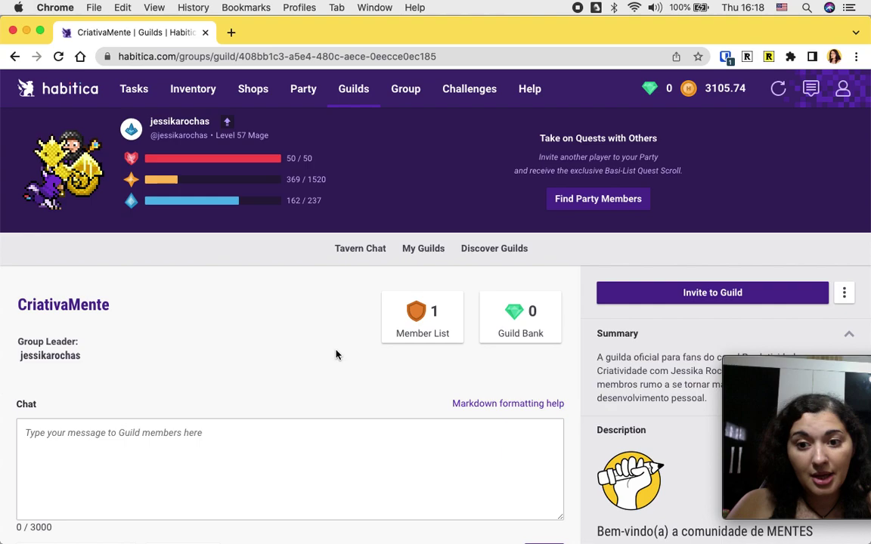
Check the CriativaMente guild's invitation form and its additional guild options, closing both without sending or changing anything.
scroll(336, 353, down, 1)
click(676, 242)
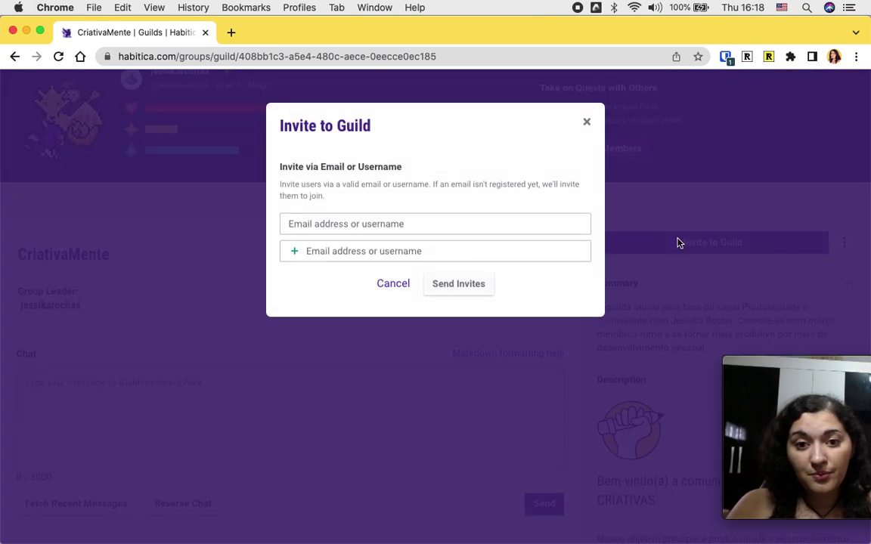
click(586, 122)
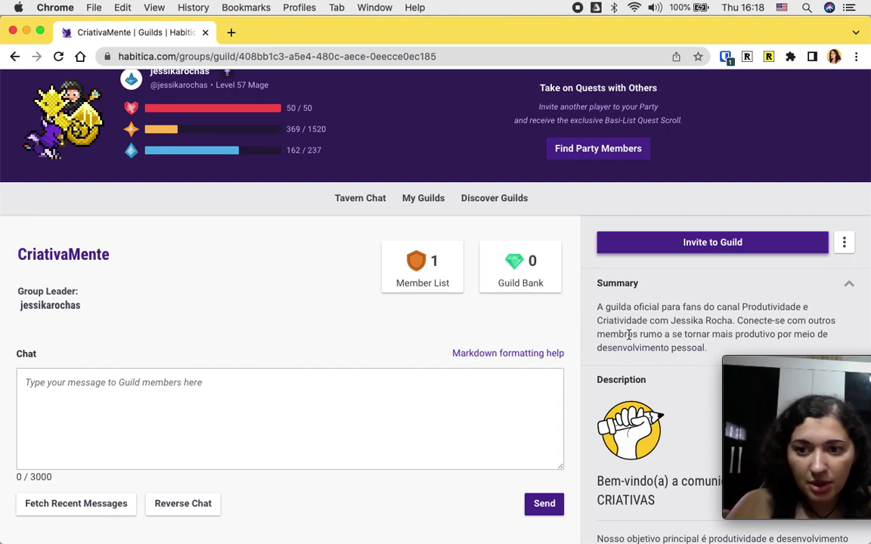
scroll(755, 125, down, 2)
click(845, 186)
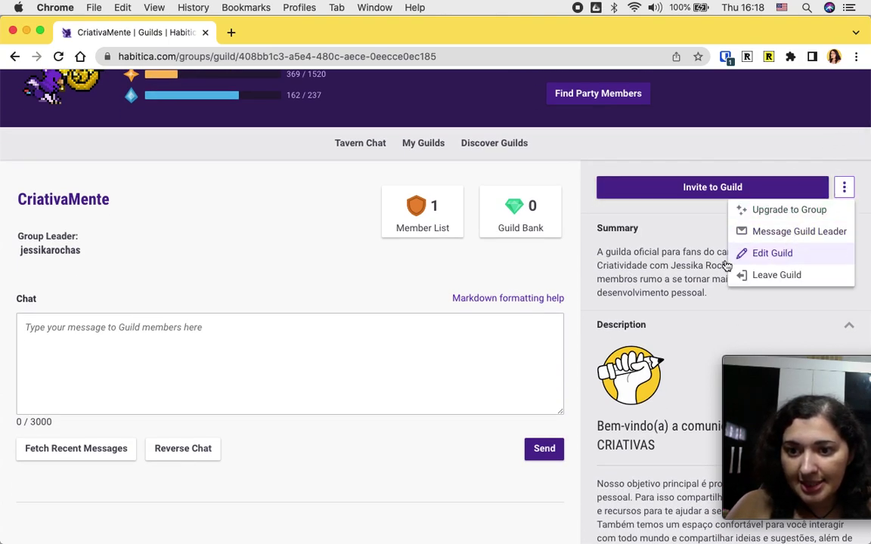
click(646, 277)
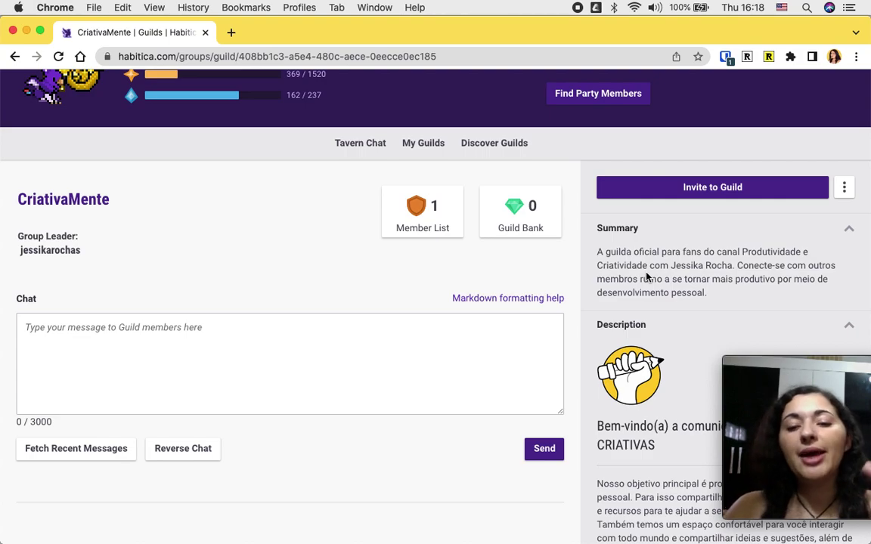
Review the CriativaMente guild page, including its message area, summary, description, content links and Challenges section.
click(102, 375)
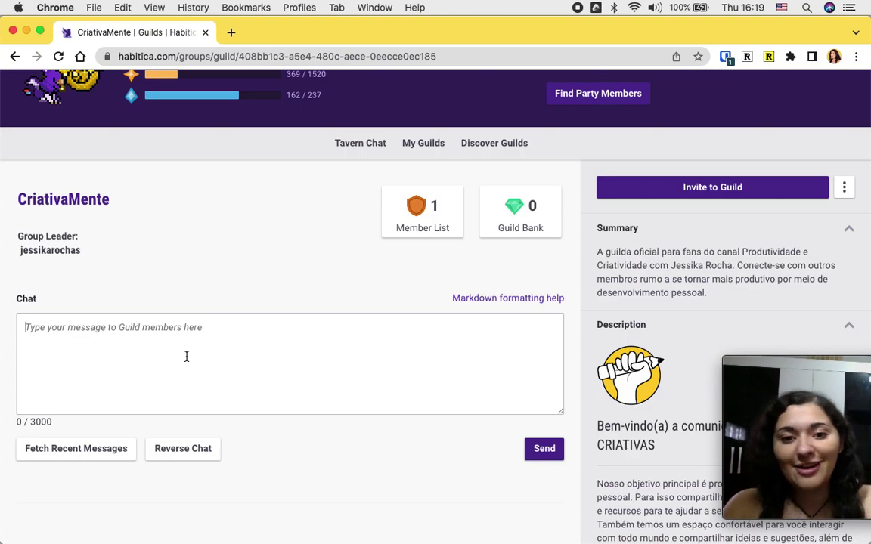
scroll(186, 356, down, 8)
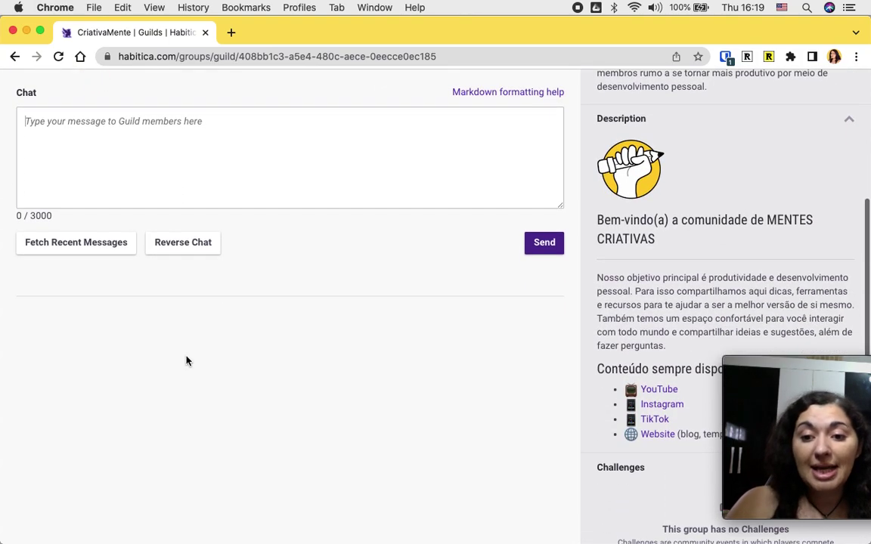
scroll(186, 361, down, 3)
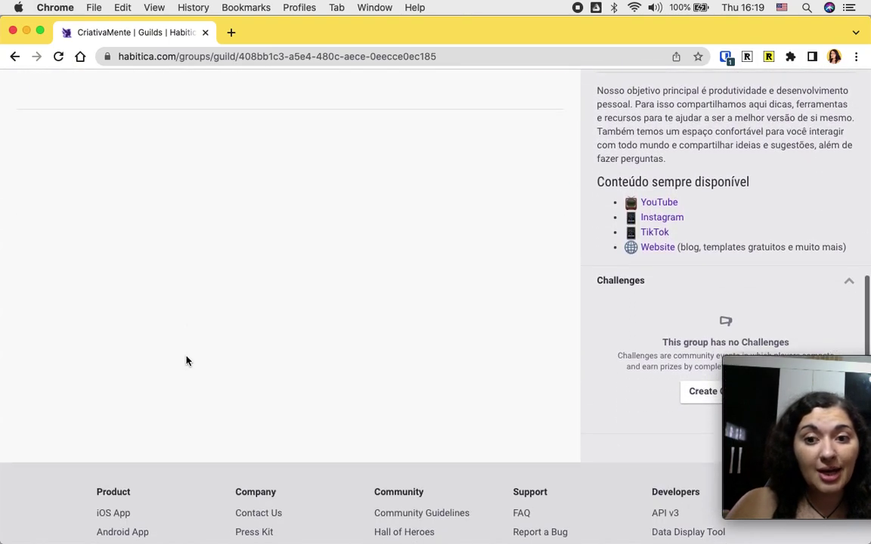
scroll(583, 229, up, 3)
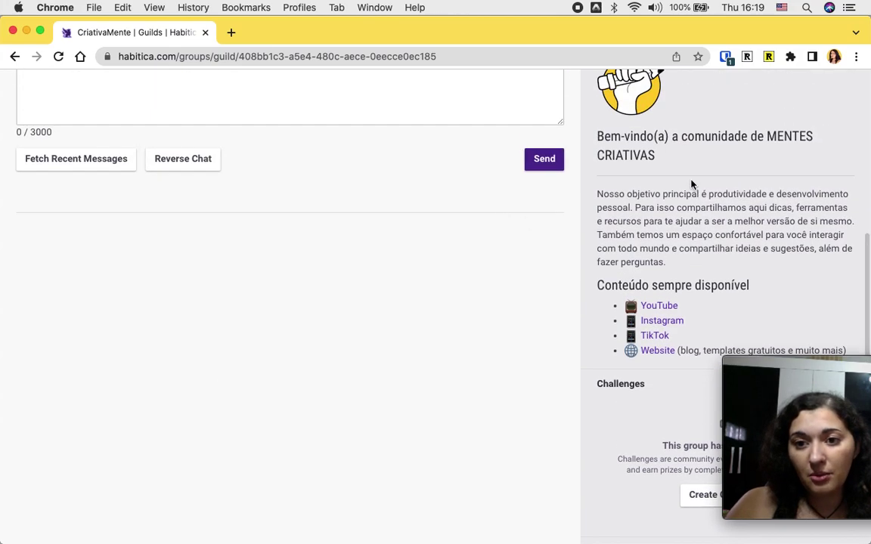
scroll(691, 211, down, 2)
scroll(694, 253, down, 4)
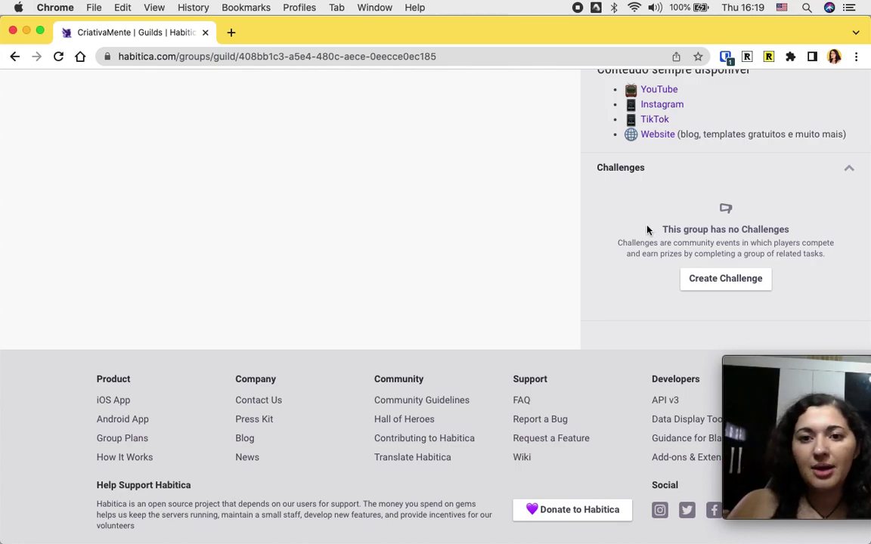
scroll(650, 155, up, 10)
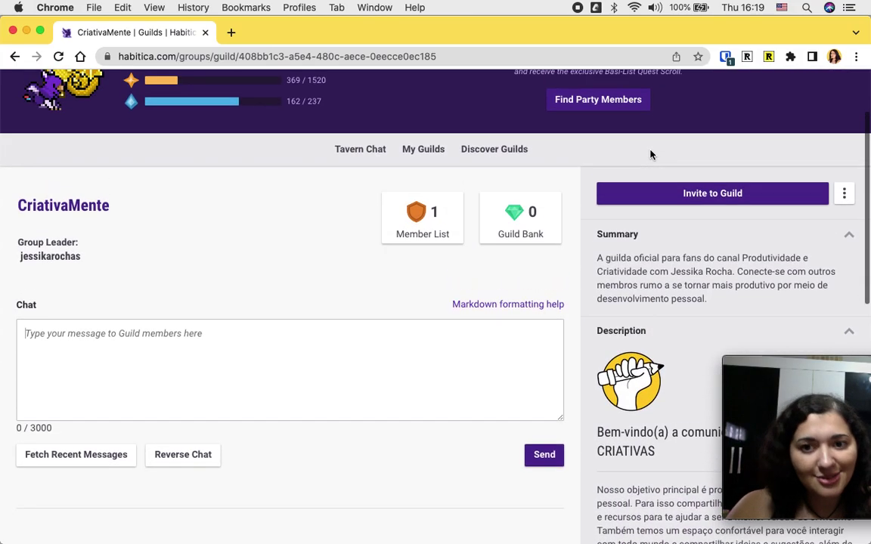
scroll(650, 155, up, 3)
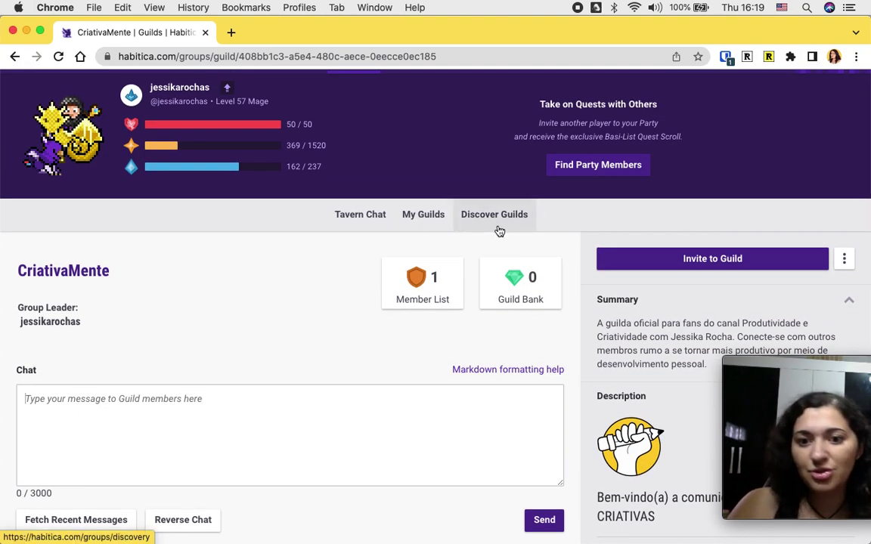
scroll(443, 360, down, 2)
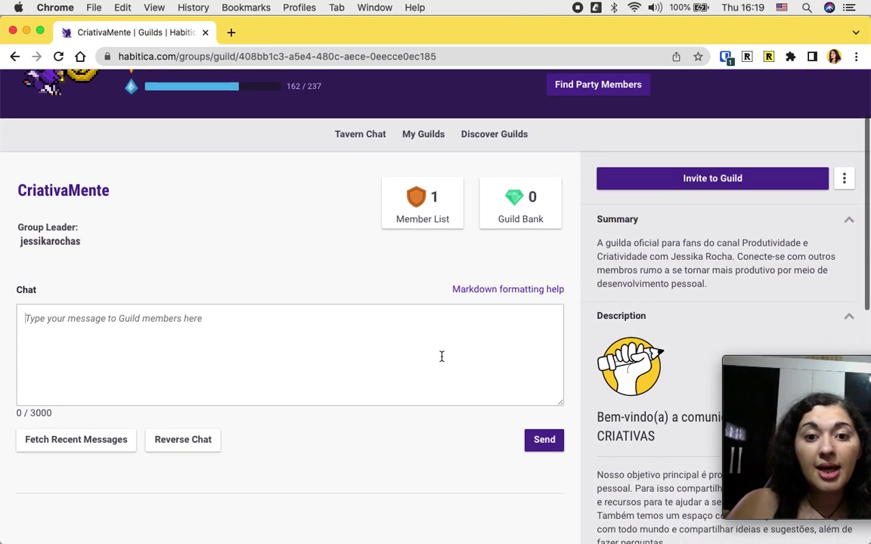
scroll(441, 356, up, 1)
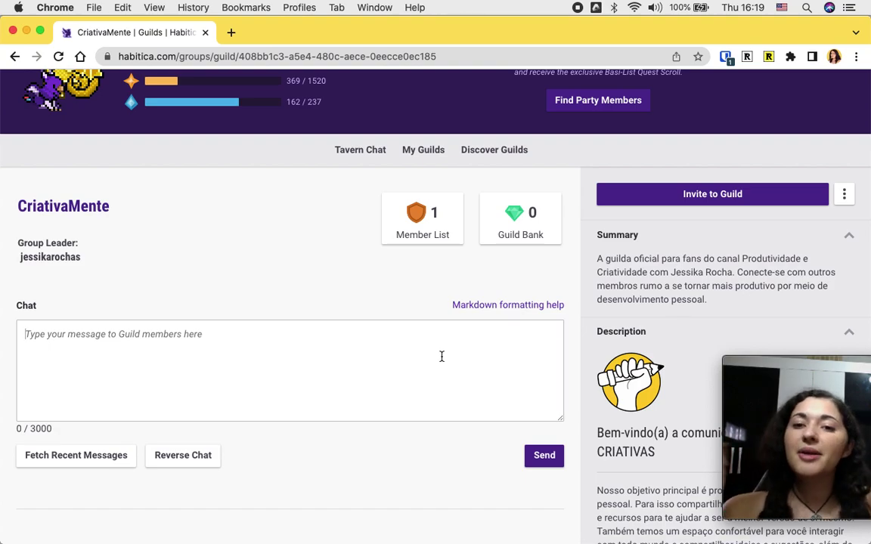
scroll(441, 356, up, 5)
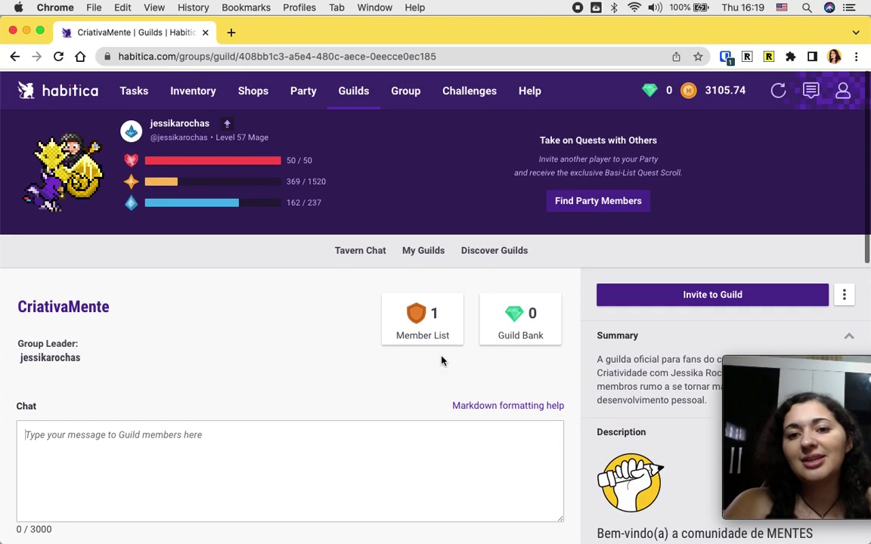